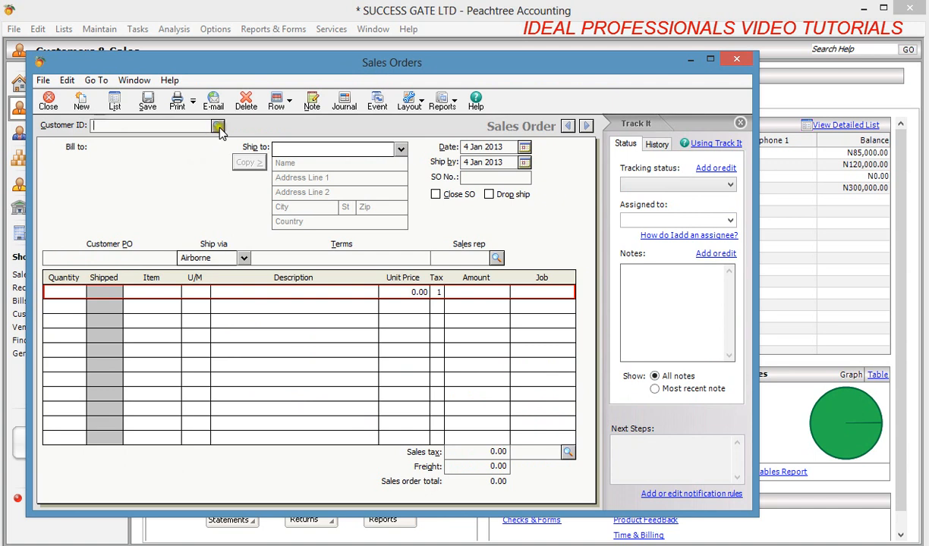
Fill in the sales order header for WAFA LTD with order and ship-by dates of 1 Jan 2013 and enter the sales order number.
{"action": "left_click", "coordinate": [217, 127]}
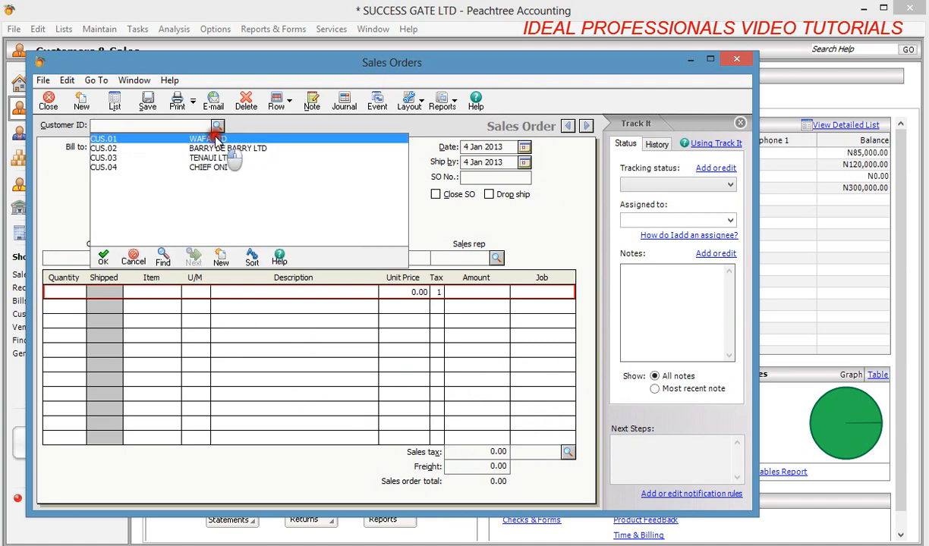
{"action": "double_click", "coordinate": [216, 140]}
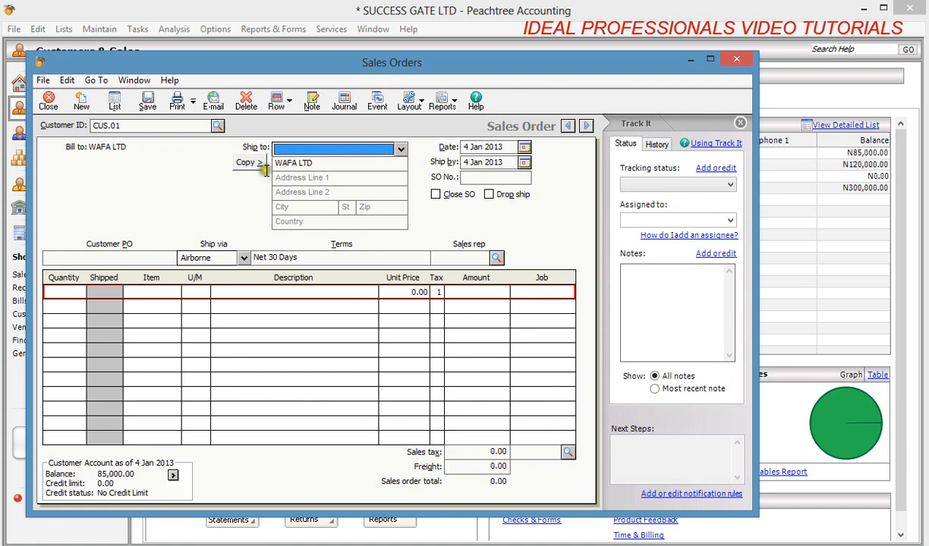
{"action": "left_click", "coordinate": [524, 148]}
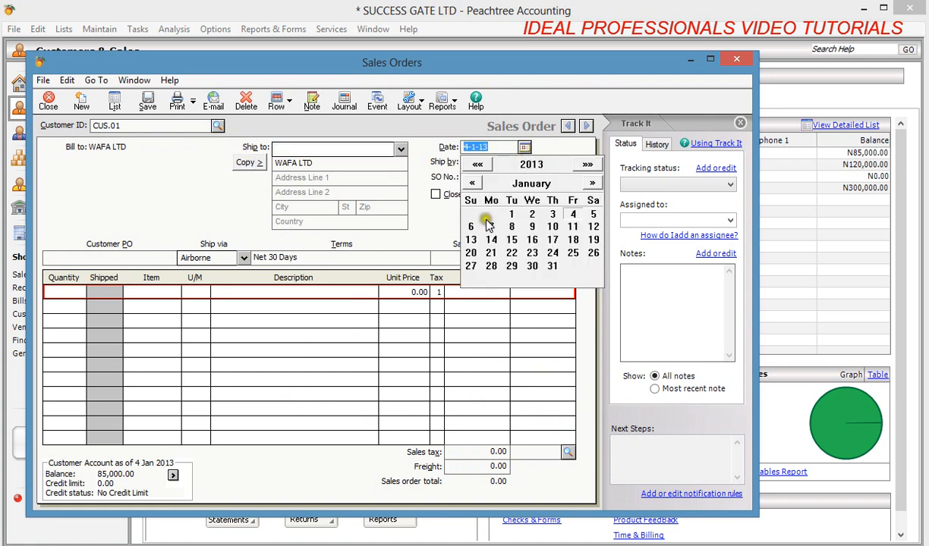
{"action": "left_click", "coordinate": [513, 215]}
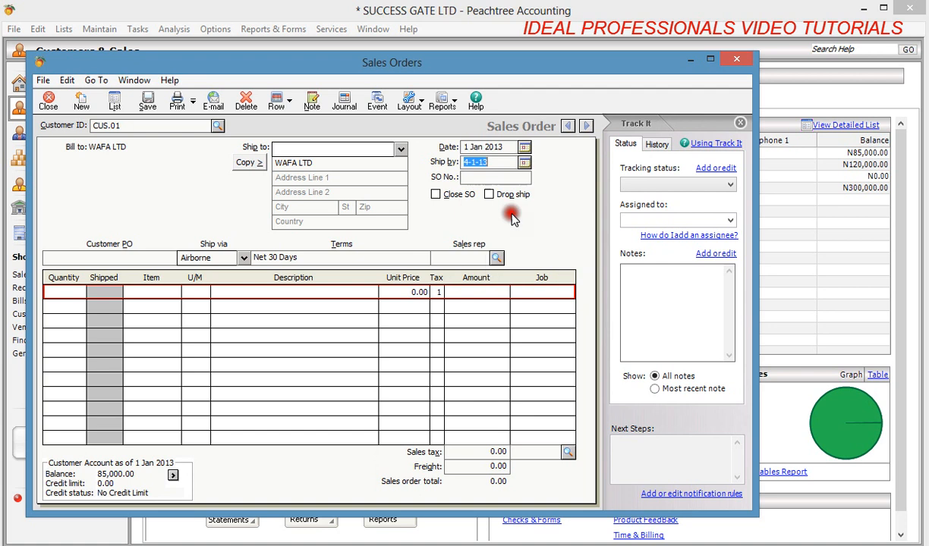
{"action": "left_click", "coordinate": [524, 162]}
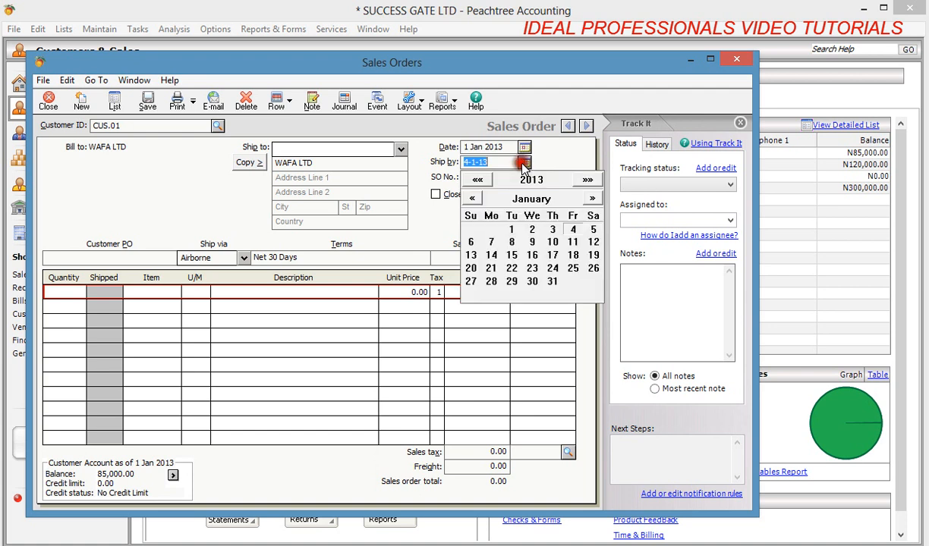
{"action": "left_click", "coordinate": [512, 230]}
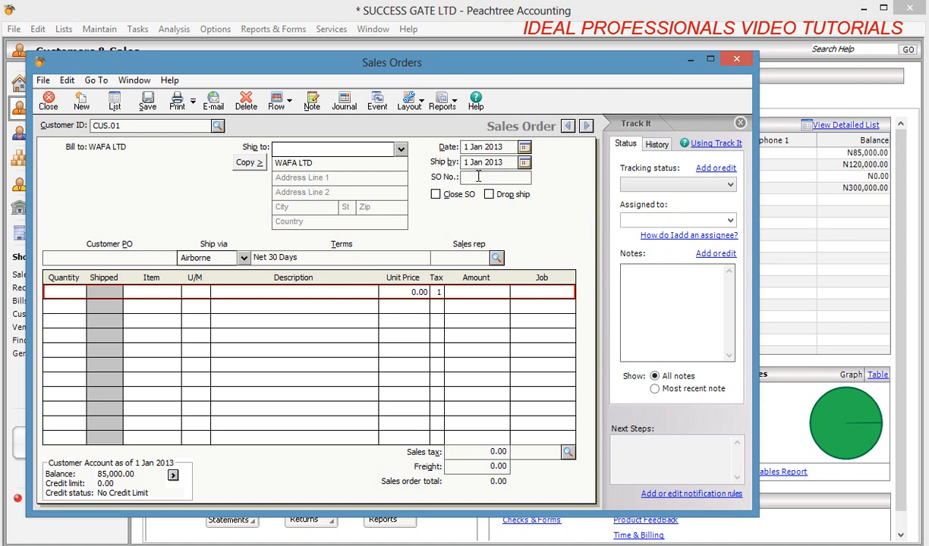
{"action": "type", "text": "S01"}
Enter the first order line for 5 units of INV.01 FOOD at a unit price of 3,000.
{"action": "left_click", "coordinate": [70, 293]}
{"action": "type", "text": "5"}
{"action": "left_click", "coordinate": [148, 296]}
{"action": "left_click", "coordinate": [148, 296]}
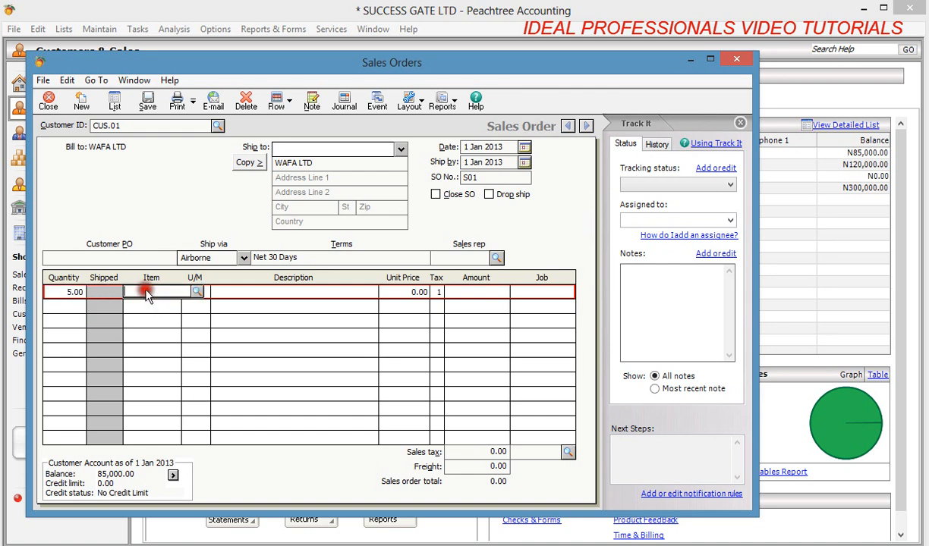
{"action": "left_click", "coordinate": [197, 292]}
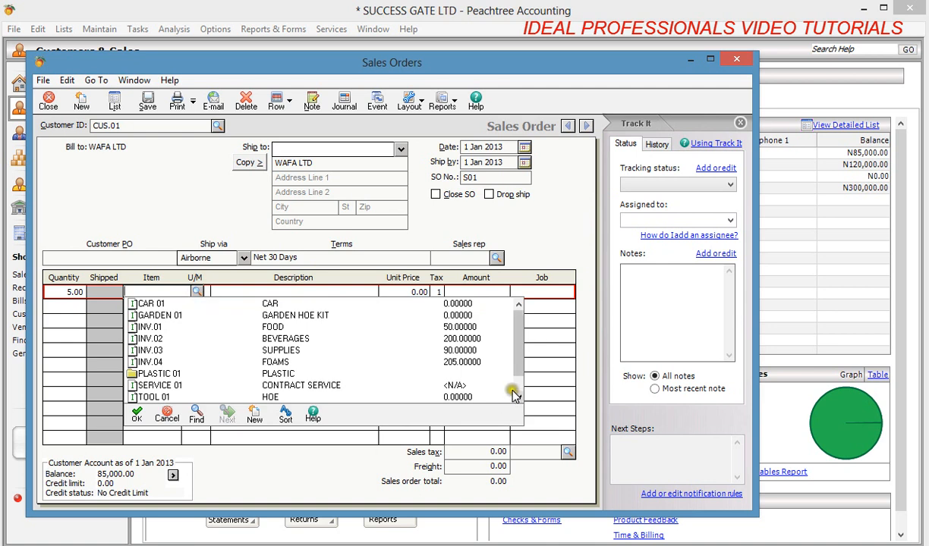
{"action": "double_click", "coordinate": [273, 328]}
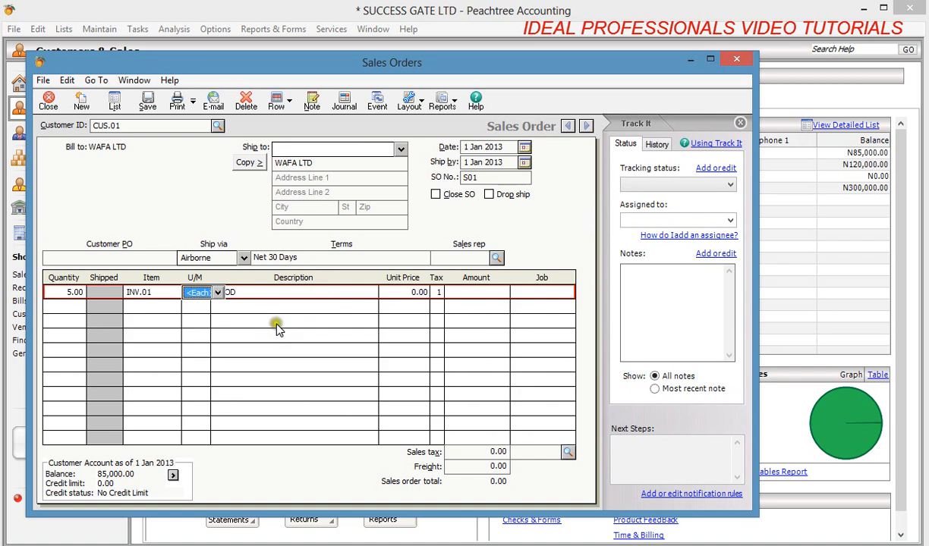
{"action": "left_click", "coordinate": [402, 296]}
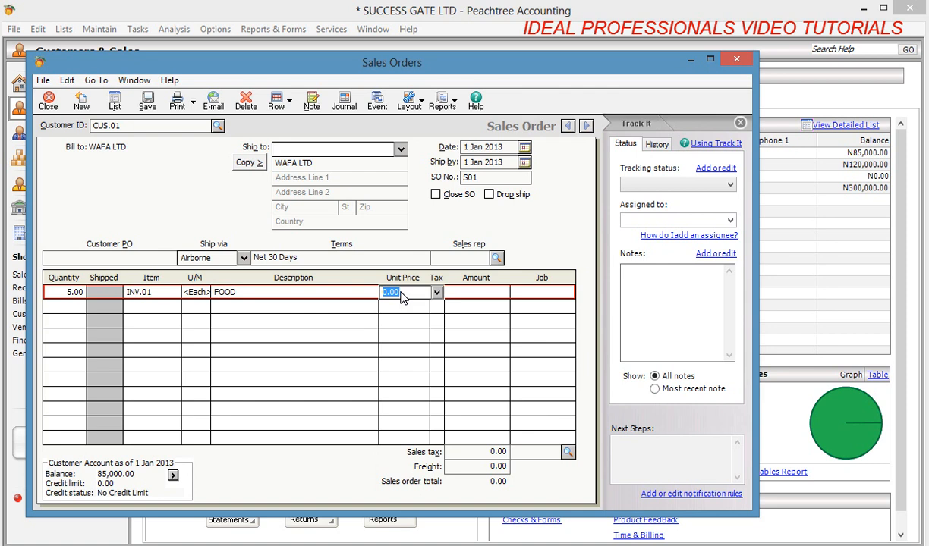
{"action": "type", "text": "3000"}
{"action": "left_click", "coordinate": [476, 297]}
{"action": "key", "text": "Tab"}
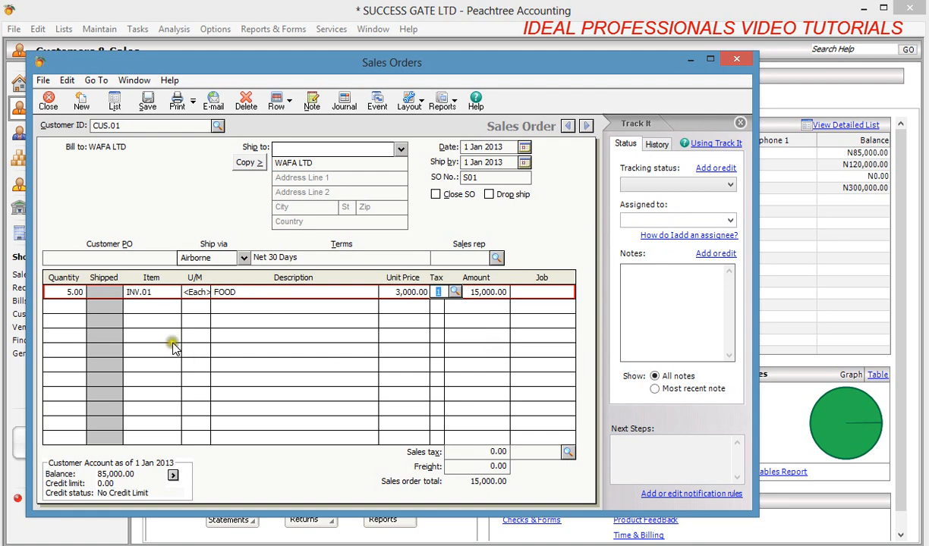
Add a second order line for 8 units of INV.02 BEVERAGES at a unit price of 1,500, and save and close the sales order.
{"action": "left_click", "coordinate": [65, 309]}
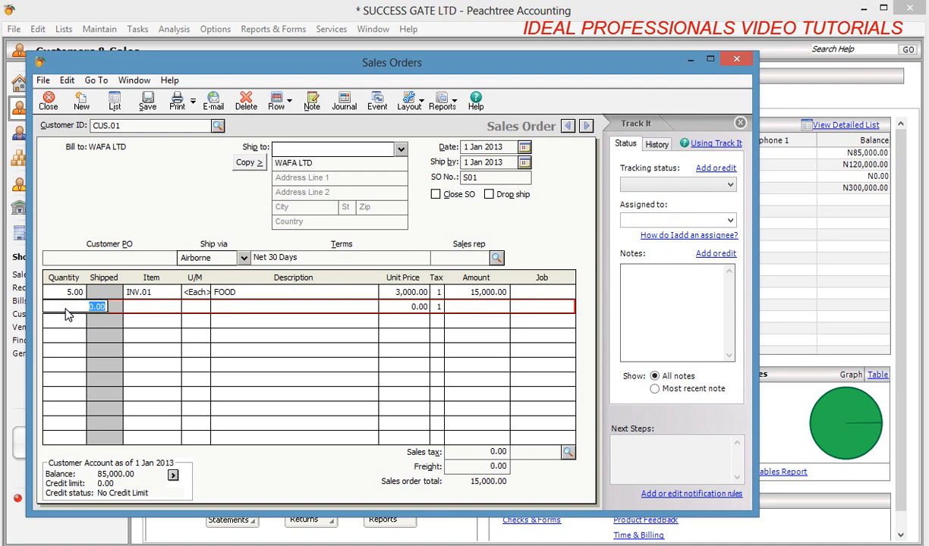
{"action": "type", "text": "8"}
{"action": "key", "text": "Tab"}
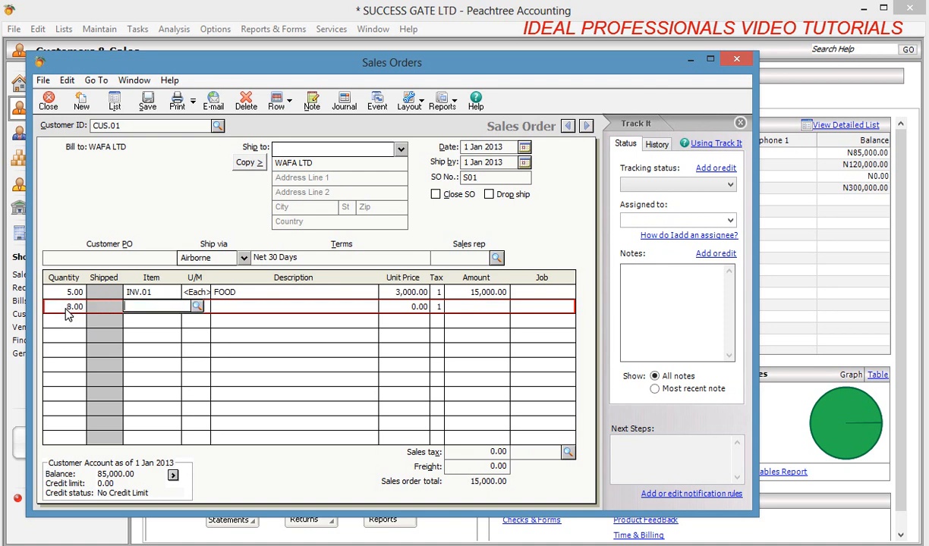
{"action": "left_click", "coordinate": [197, 307]}
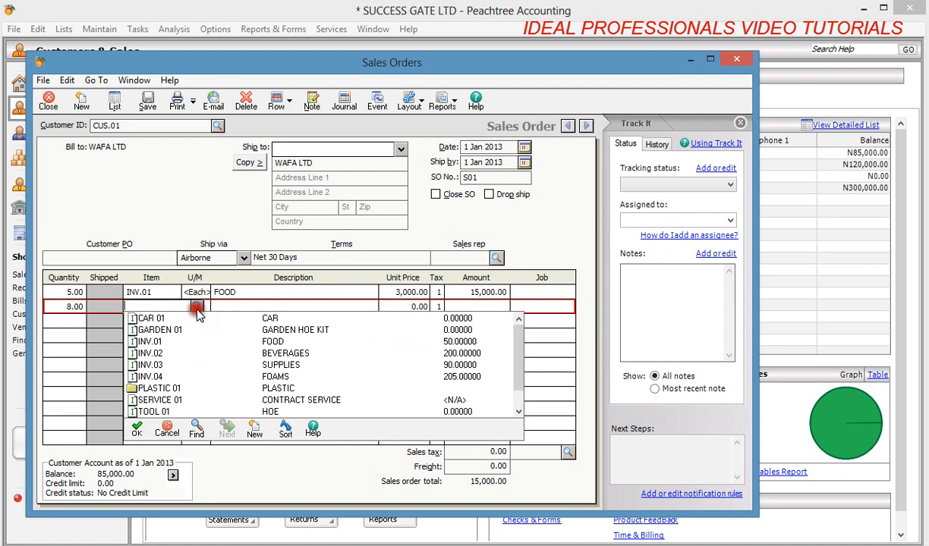
{"action": "double_click", "coordinate": [282, 353]}
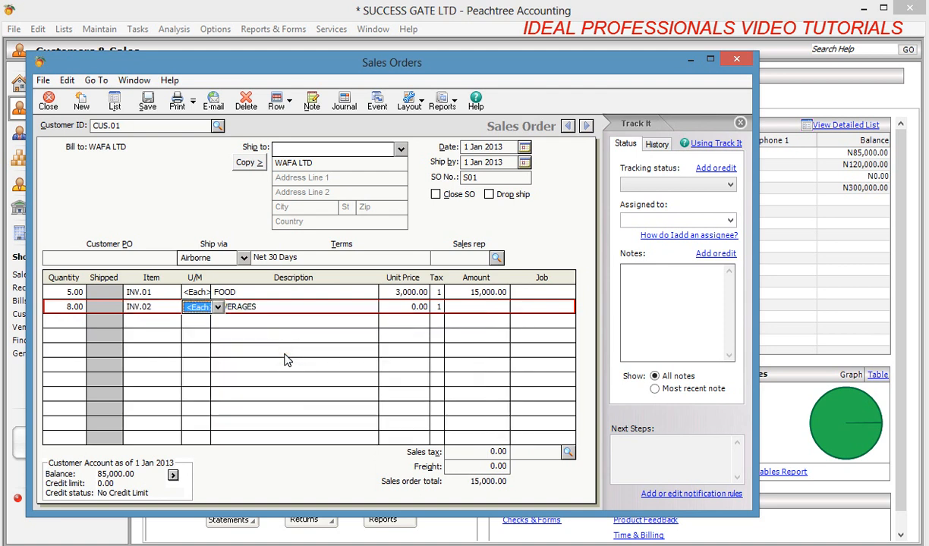
{"action": "left_click", "coordinate": [406, 309]}
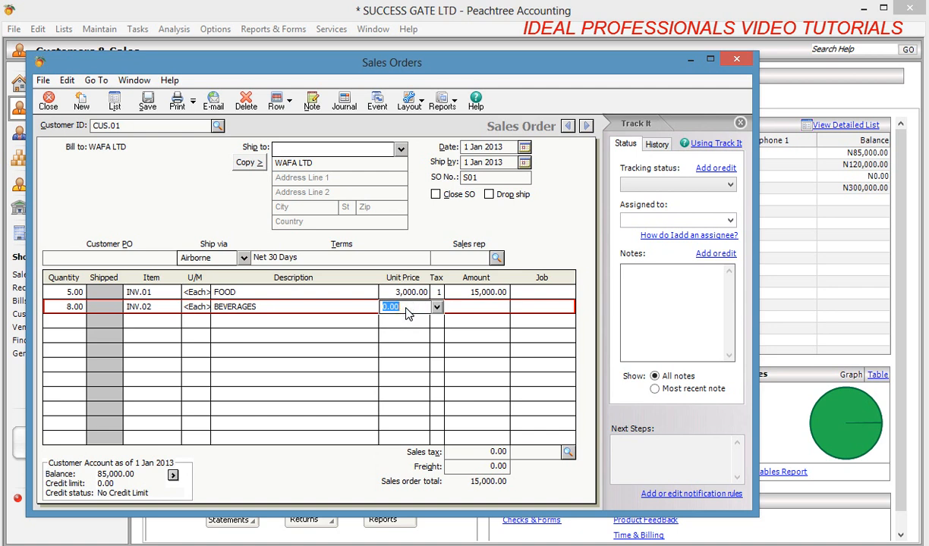
{"action": "type", "text": "1500"}
{"action": "key", "text": "Tab"}
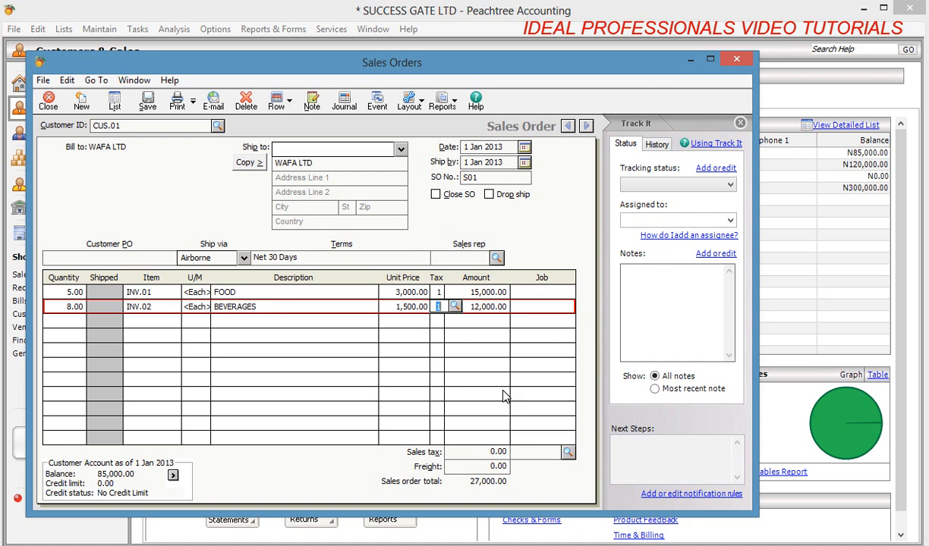
{"action": "left_click", "coordinate": [151, 105]}
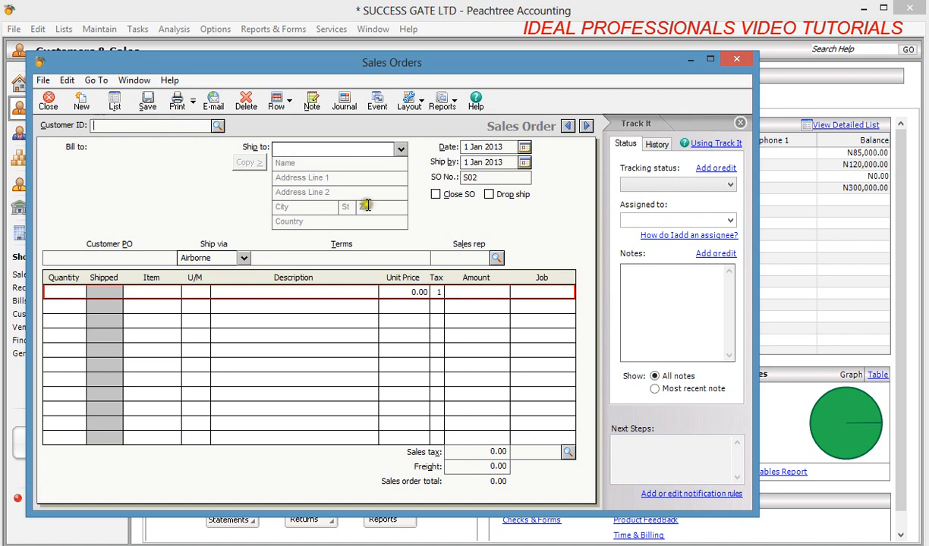
{"action": "left_click", "coordinate": [47, 101]}
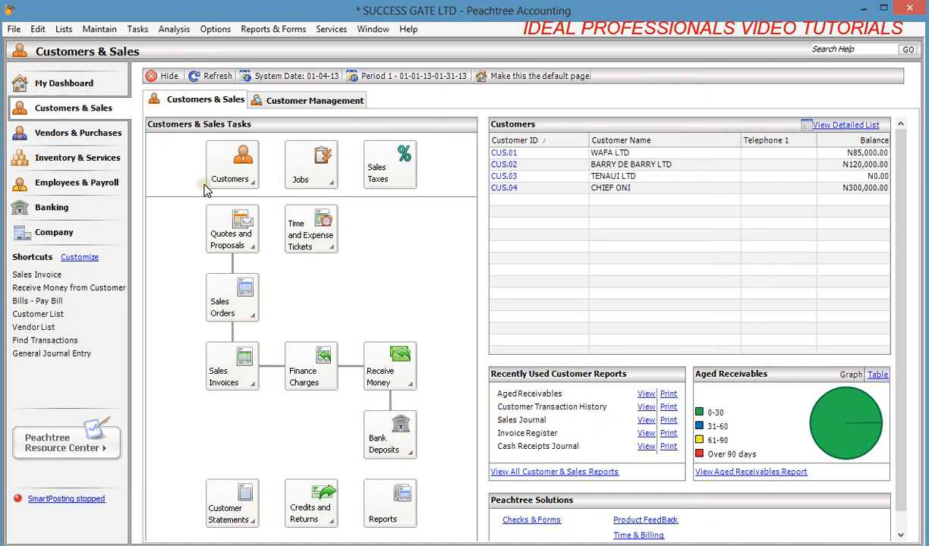
Start a sales invoice for WAFA LTD dated 2 Jan 2013 with invoice number INV1001.
{"action": "left_click", "coordinate": [138, 34]}
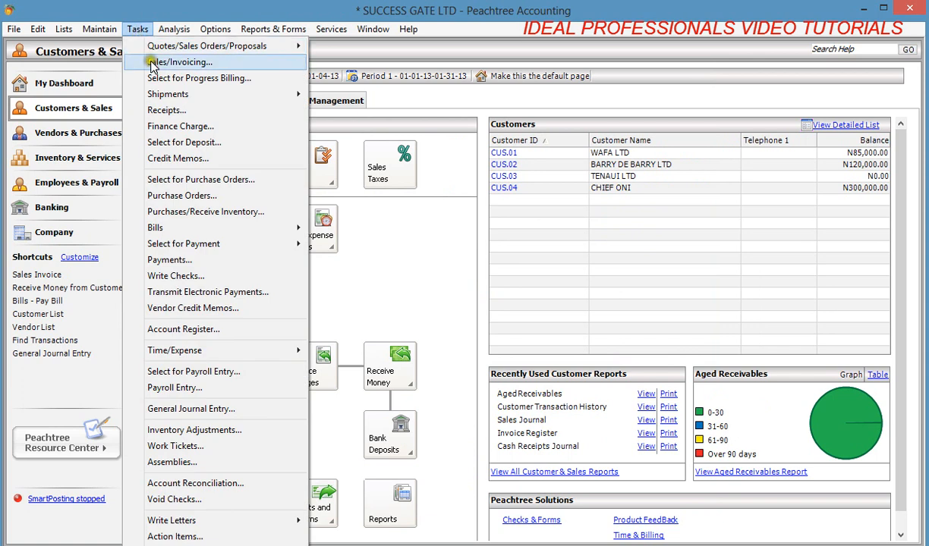
{"action": "left_click", "coordinate": [146, 63]}
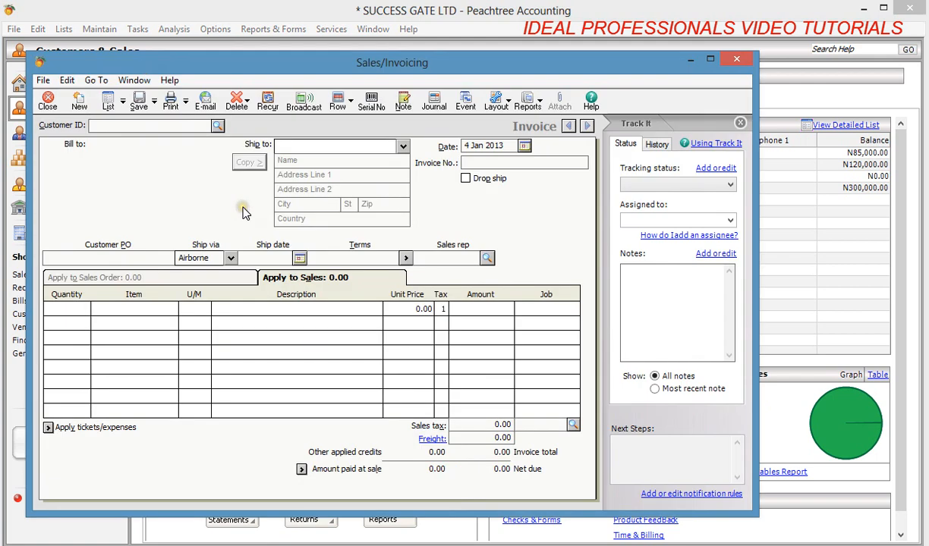
{"action": "left_click", "coordinate": [217, 126]}
{"action": "double_click", "coordinate": [212, 142]}
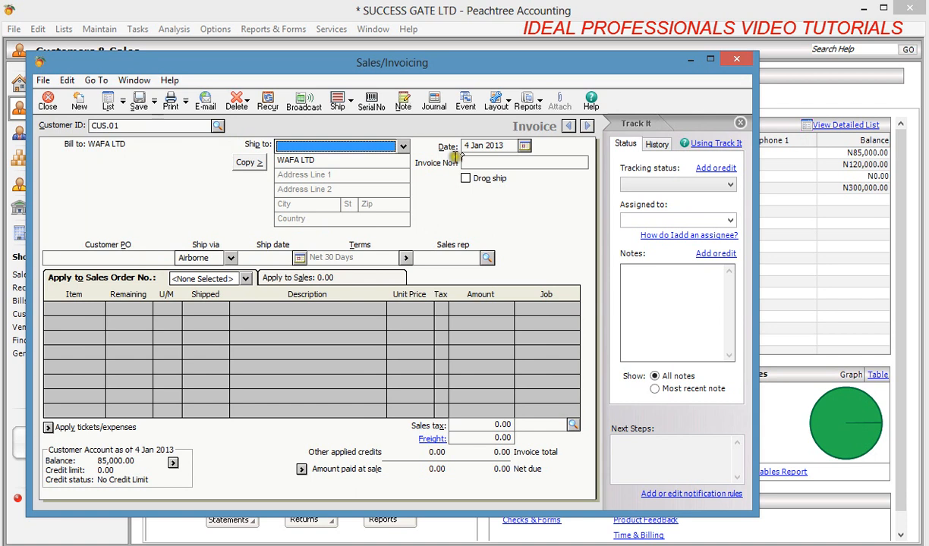
{"action": "left_click", "coordinate": [524, 146]}
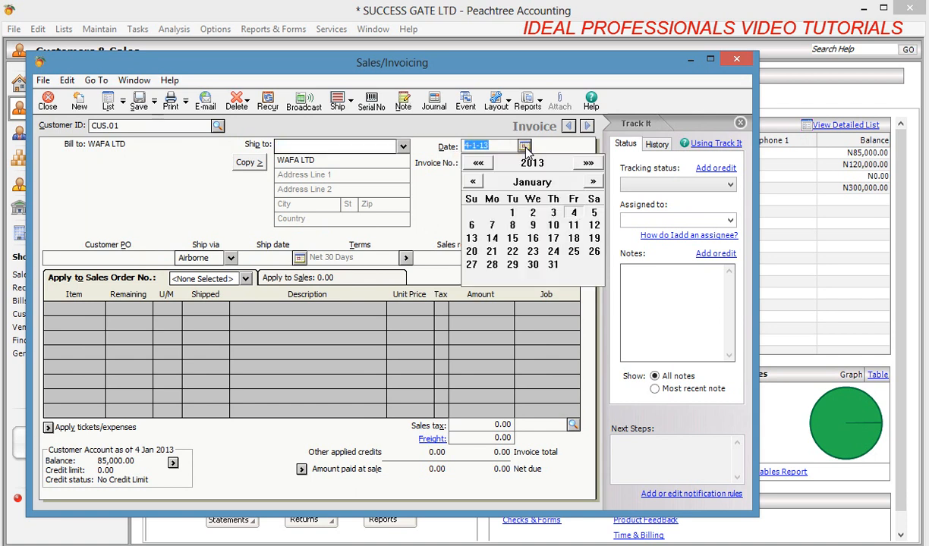
{"action": "left_click", "coordinate": [531, 214]}
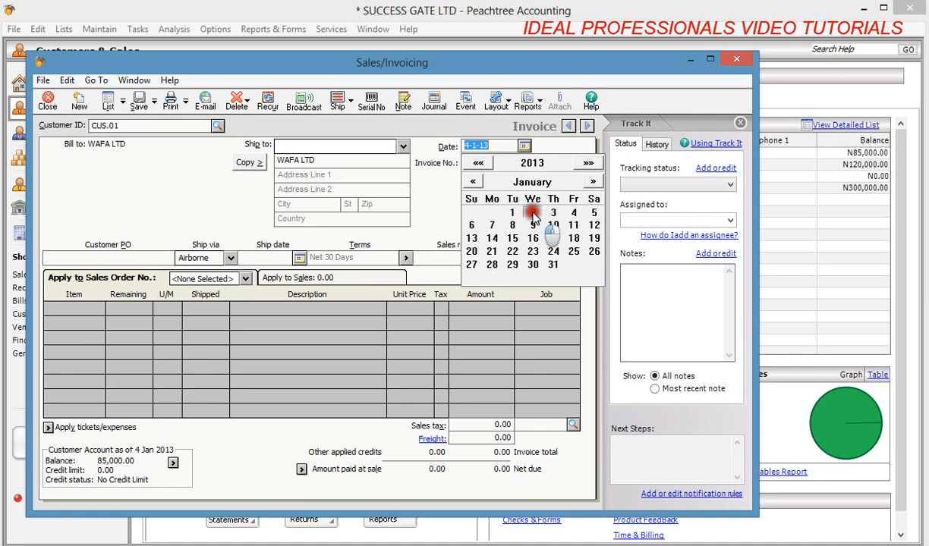
{"action": "left_click", "coordinate": [481, 163]}
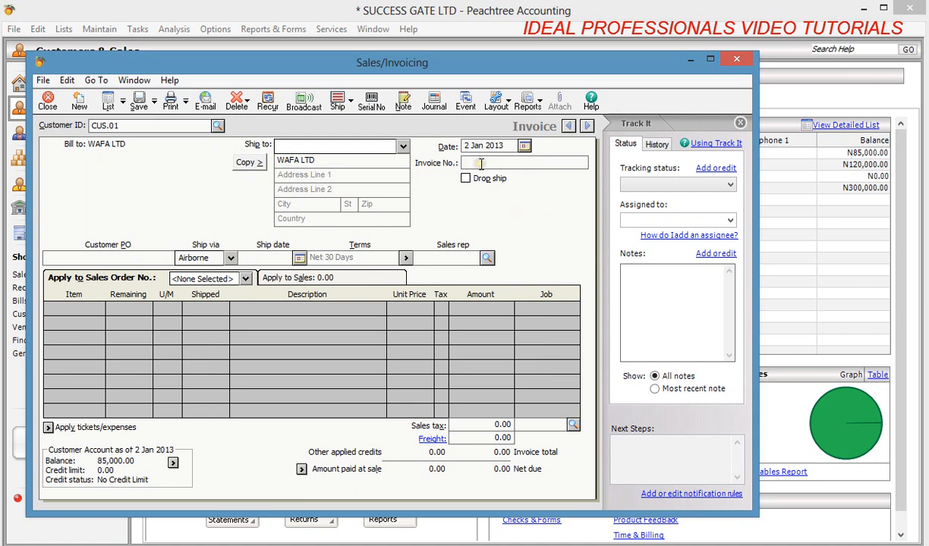
{"action": "type", "text": "INV1001"}
Apply the invoice to WAFA LTD's open sales order.
{"action": "left_click", "coordinate": [245, 279]}
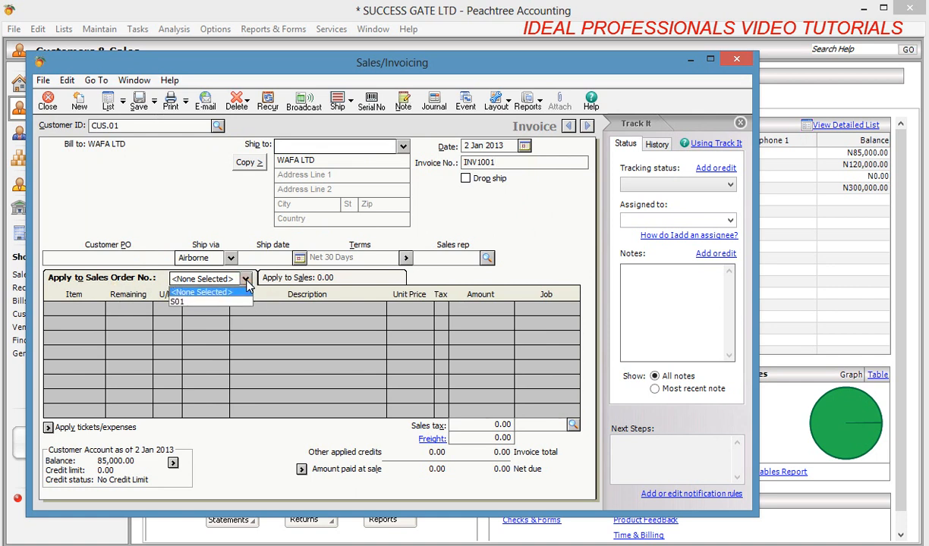
{"action": "left_click", "coordinate": [225, 303]}
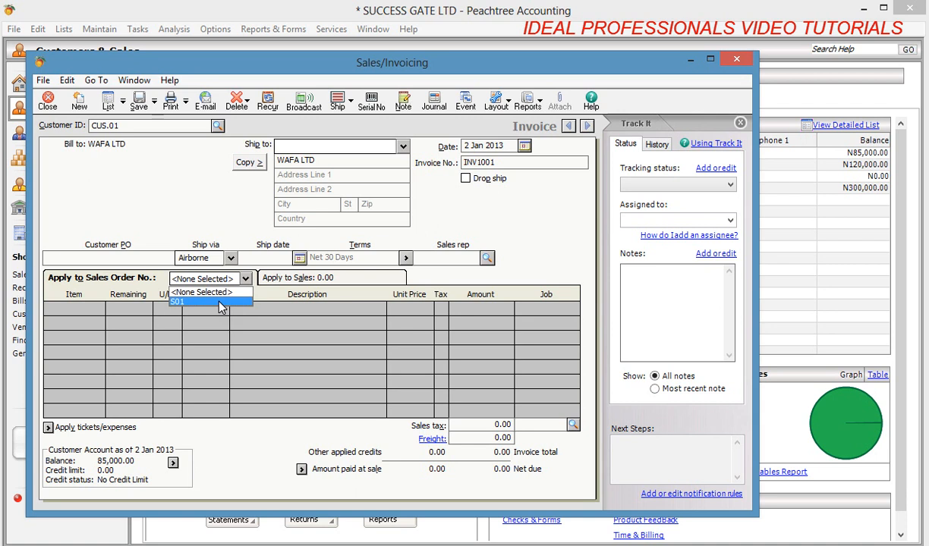
{"action": "left_click", "coordinate": [219, 302]}
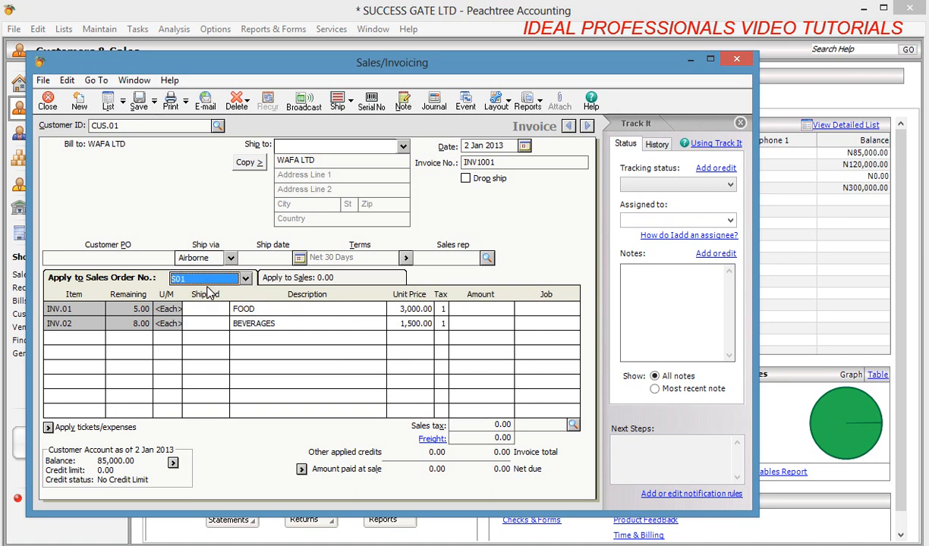
Enter shipped quantities of 5 for FOOD and 6 for BEVERAGES, and save the invoice.
{"action": "left_click", "coordinate": [475, 315]}
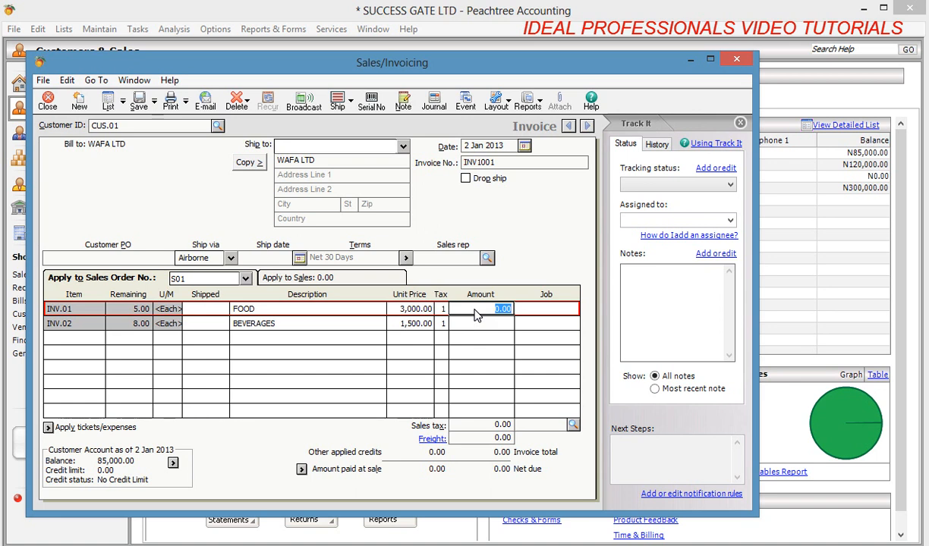
{"action": "left_click", "coordinate": [202, 315]}
{"action": "type", "text": "5"}
{"action": "key", "text": "Tab"}
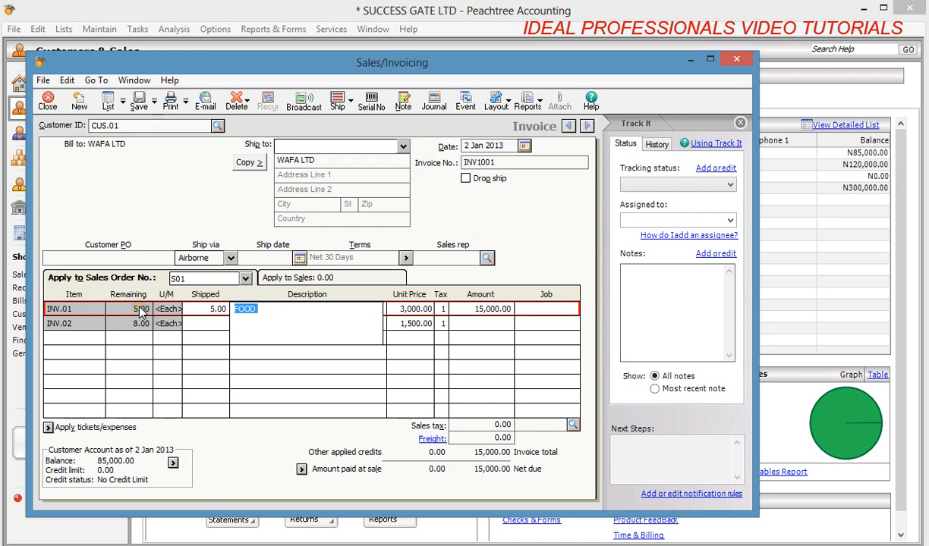
{"action": "left_click", "coordinate": [188, 310]}
{"action": "left_click", "coordinate": [218, 328]}
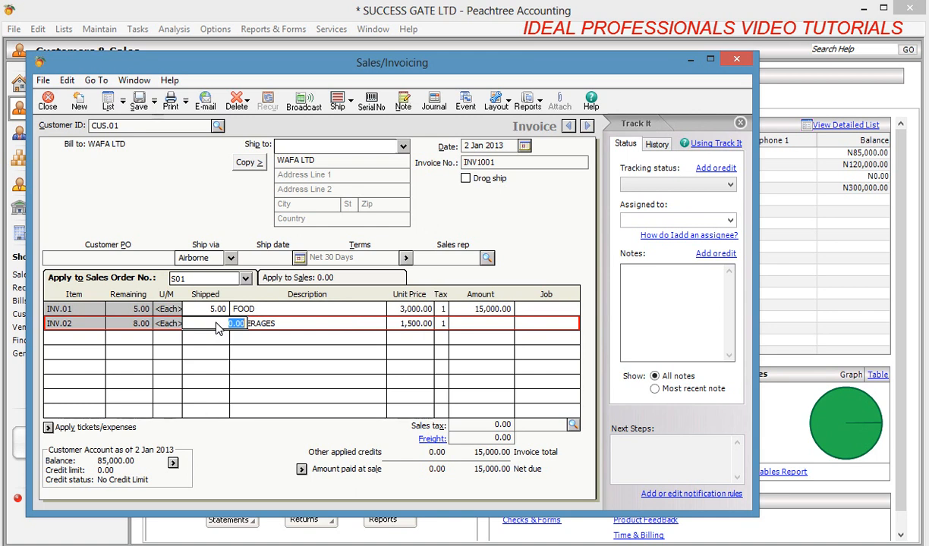
{"action": "type", "text": "6"}
{"action": "key", "text": "Tab"}
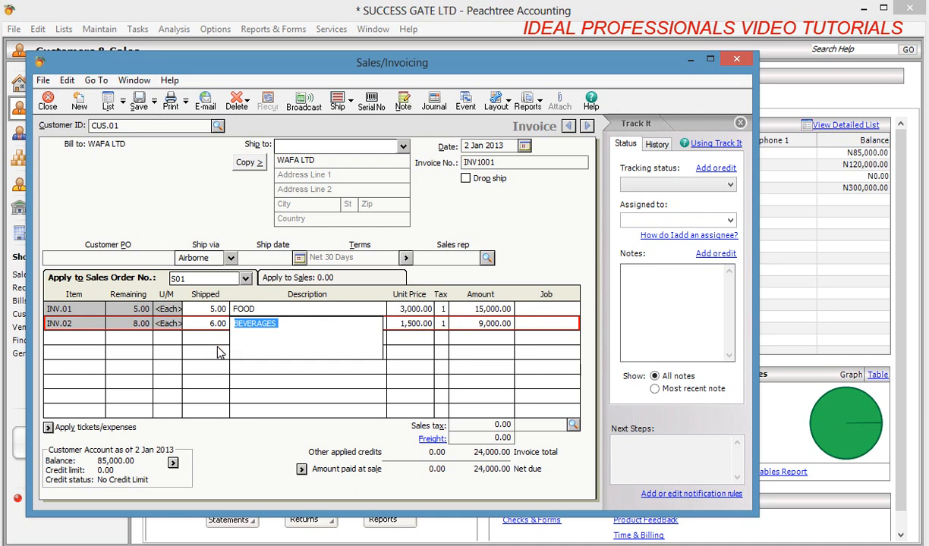
{"action": "left_click", "coordinate": [259, 341]}
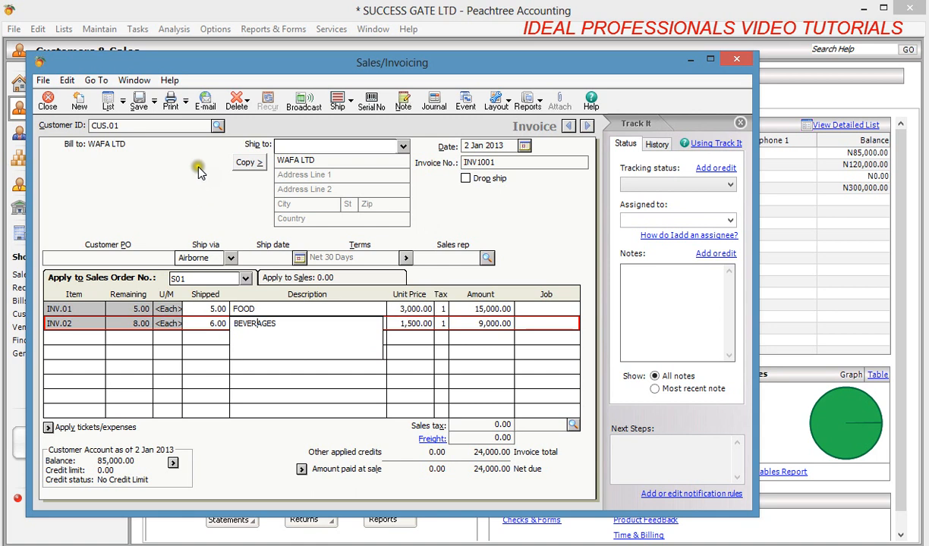
{"action": "left_click", "coordinate": [140, 104]}
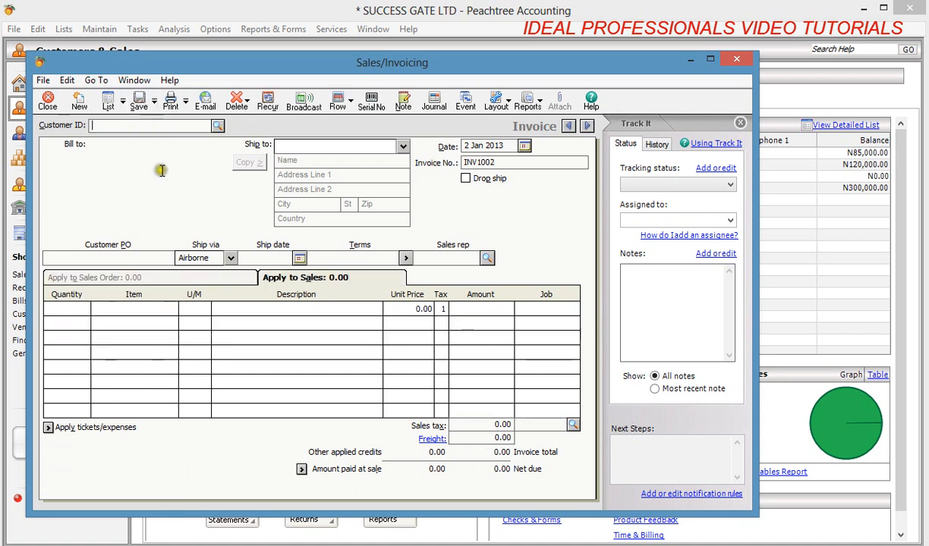
Select BARRY DE BARRY LTD as the customer for invoice INV1002 and copy the billing details to the ship-to address.
{"action": "left_click", "coordinate": [218, 125]}
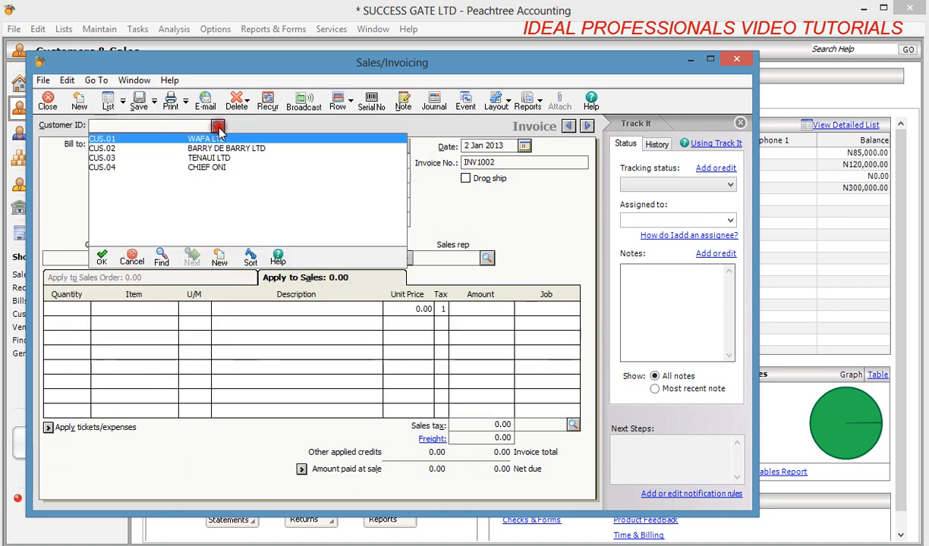
{"action": "left_click", "coordinate": [199, 148]}
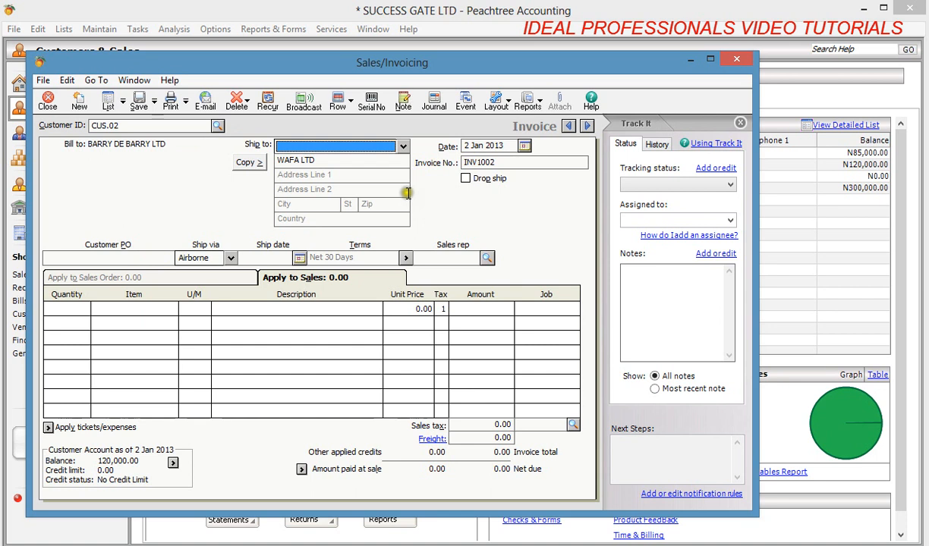
{"action": "left_click", "coordinate": [248, 163]}
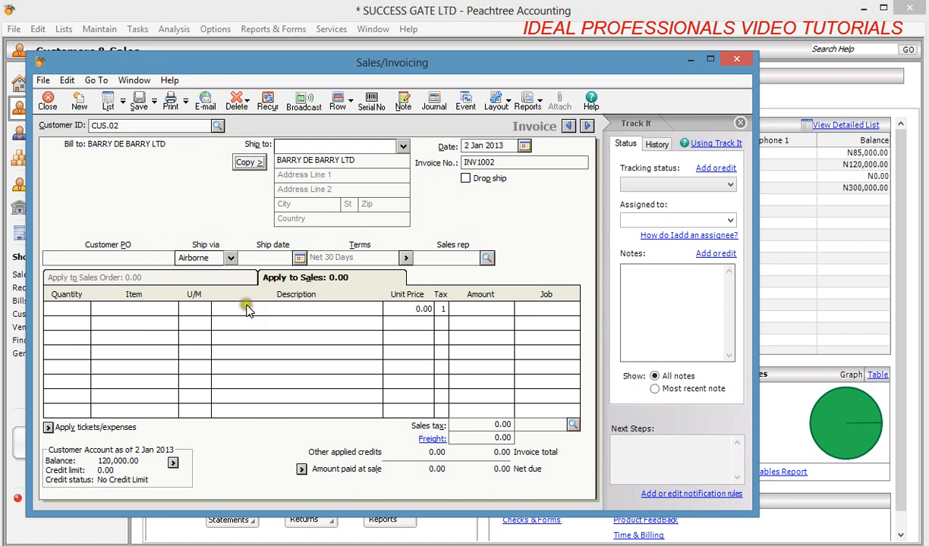
Add an invoice line for 60 units of INV.03 SUPPLIES at a unit price of 700.
{"action": "left_click", "coordinate": [75, 308]}
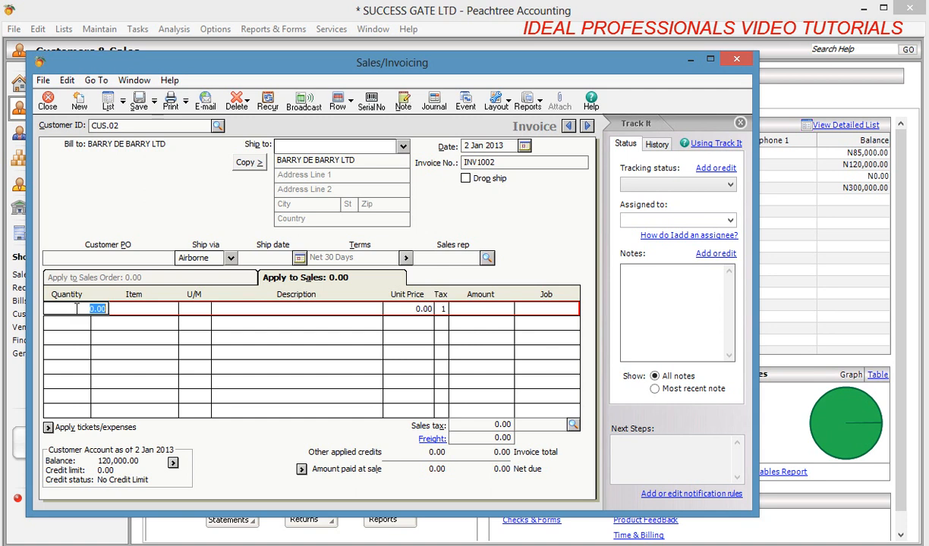
{"action": "type", "text": "60"}
{"action": "left_click", "coordinate": [131, 311]}
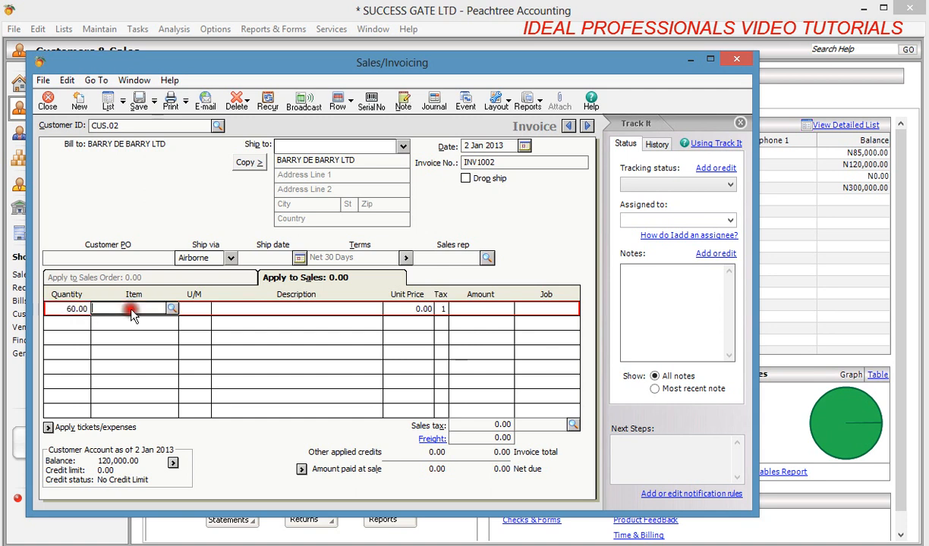
{"action": "left_click", "coordinate": [173, 309]}
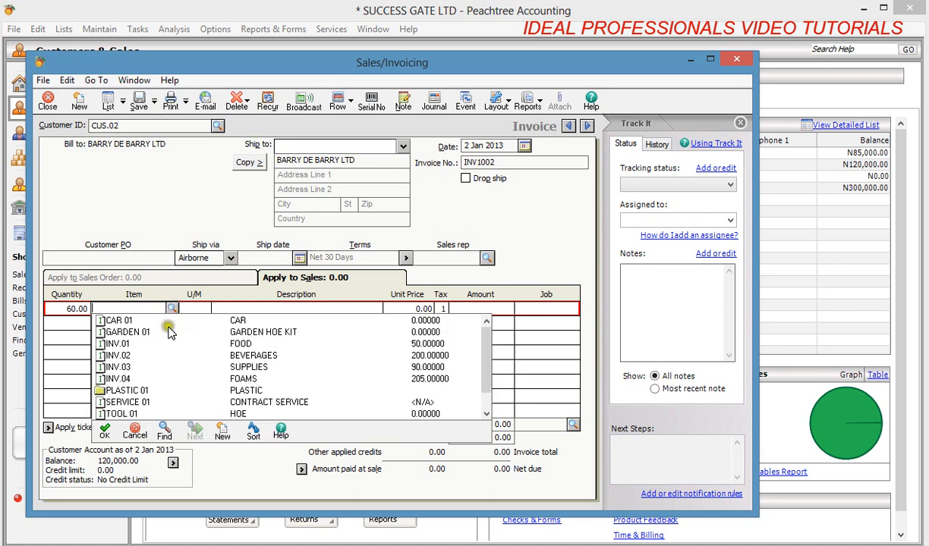
{"action": "double_click", "coordinate": [252, 368]}
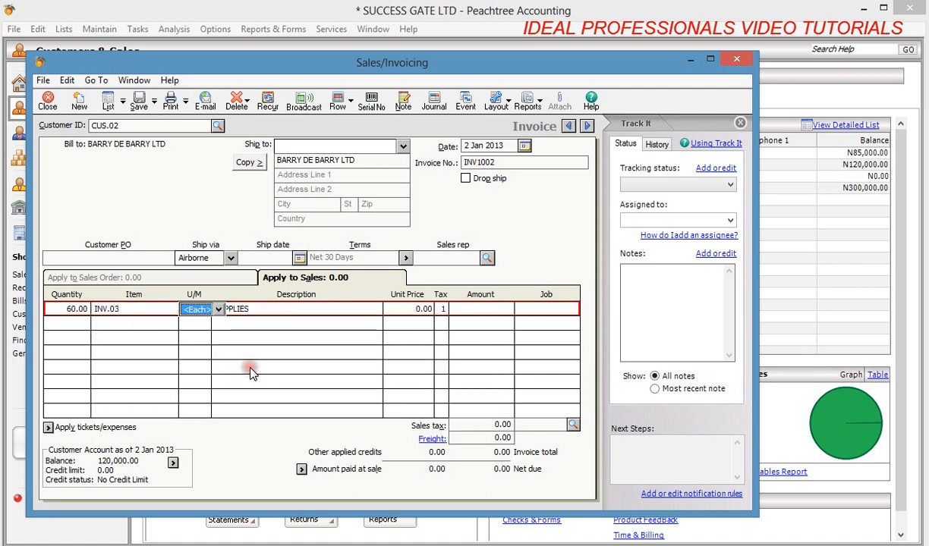
{"action": "left_click", "coordinate": [417, 311]}
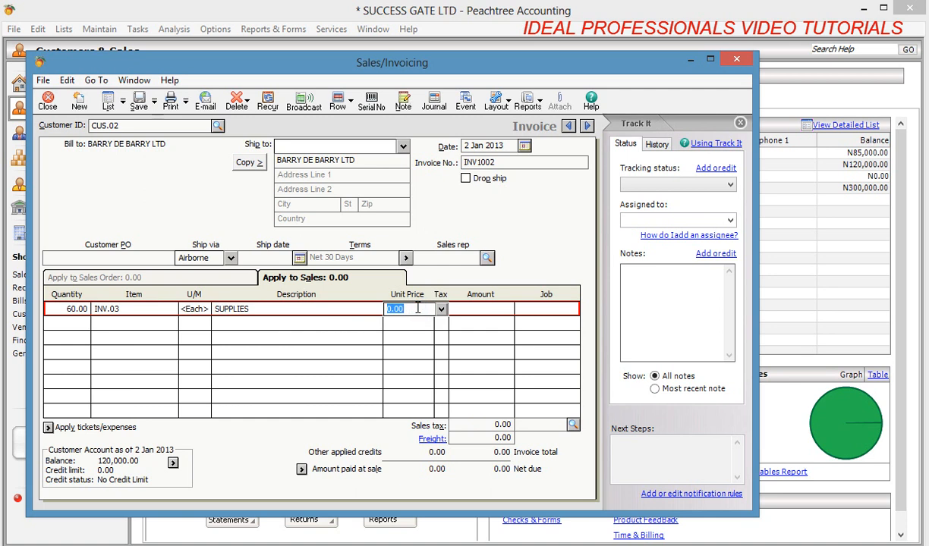
{"action": "type", "text": "700"}
{"action": "key", "text": "Tab"}
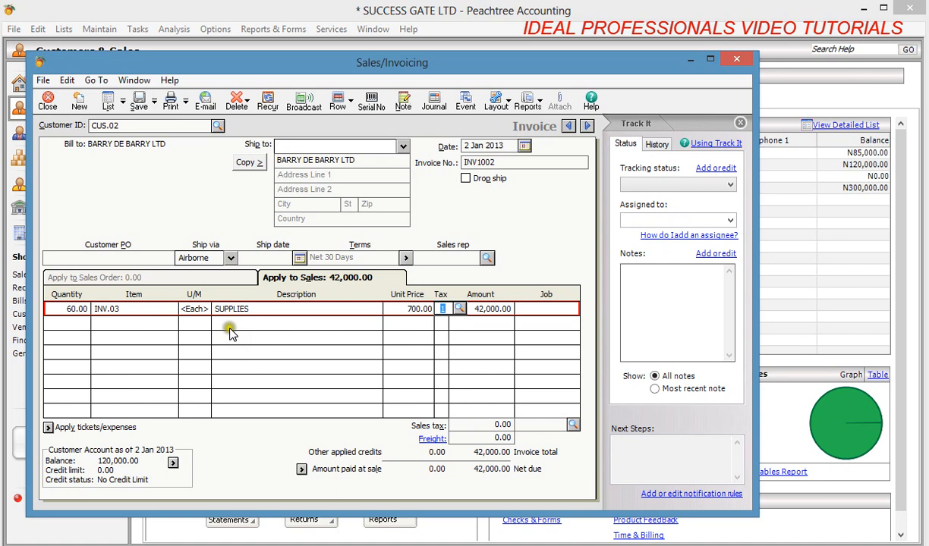
Add a second invoice line for 5 units of INV.04 FOAMS at a unit price of 2,000, and save the invoice.
{"action": "left_click", "coordinate": [72, 326]}
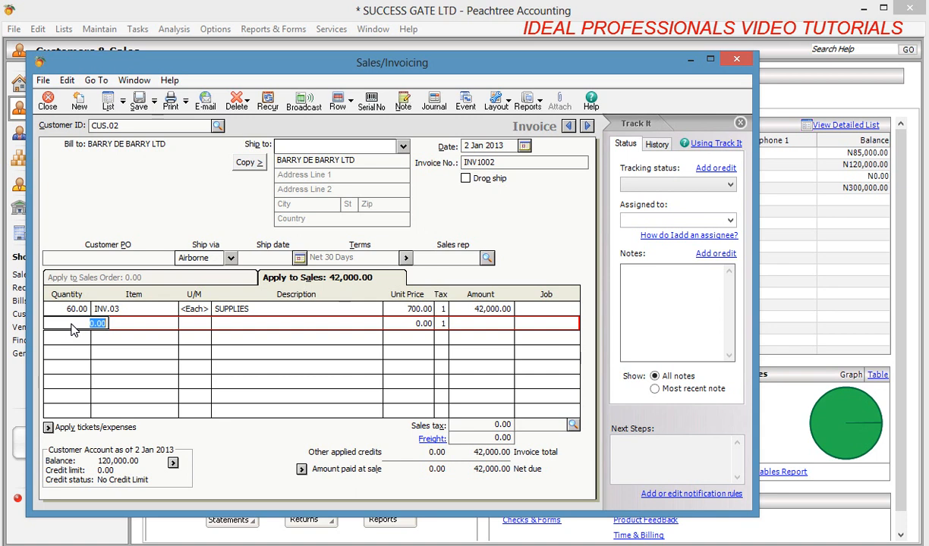
{"action": "type", "text": "5"}
{"action": "key", "text": "Tab"}
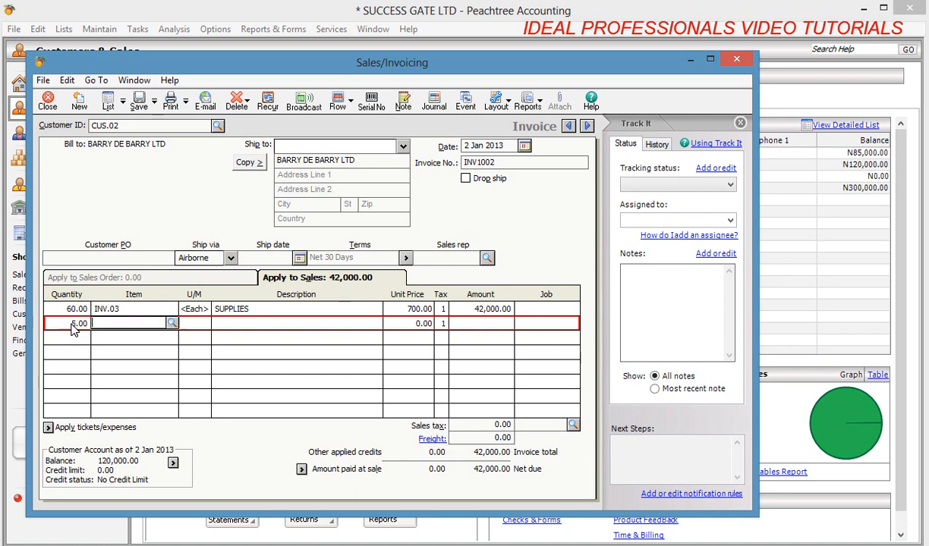
{"action": "left_click", "coordinate": [172, 324]}
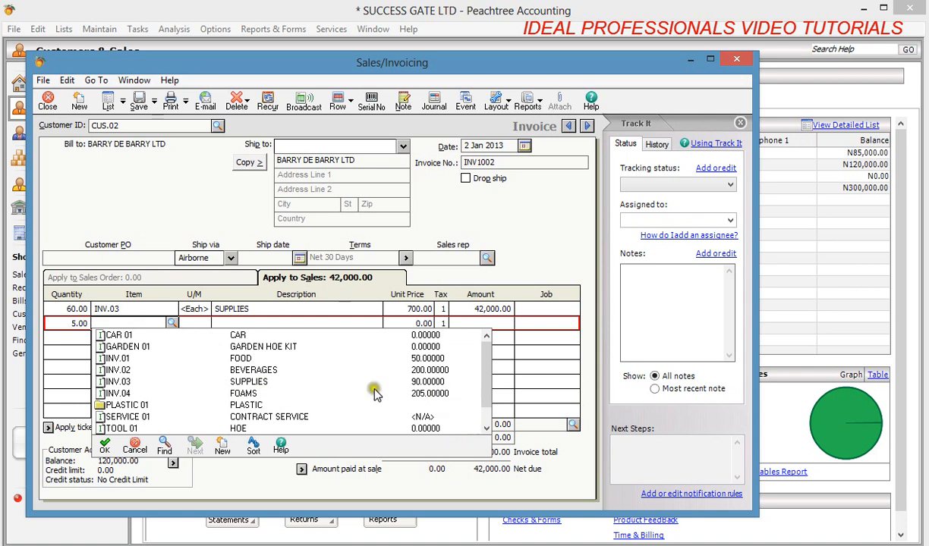
{"action": "double_click", "coordinate": [245, 394]}
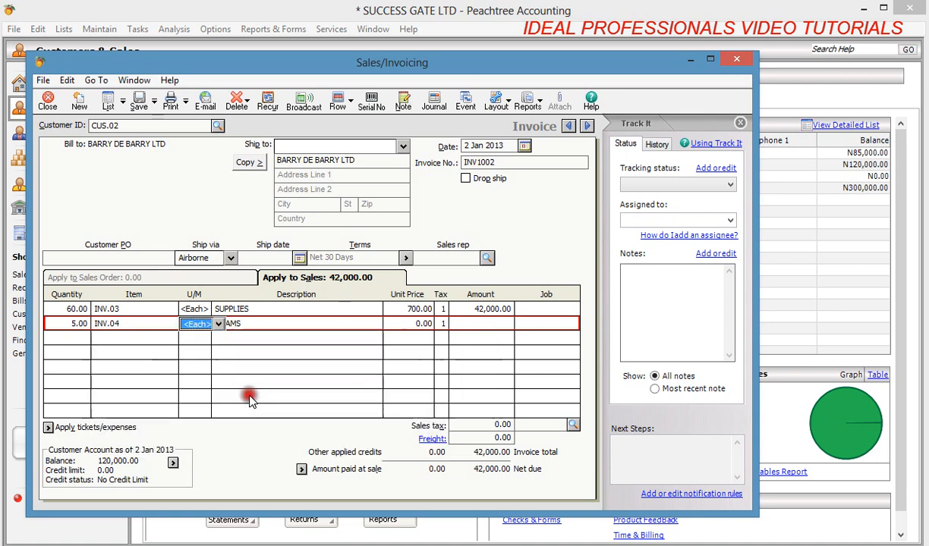
{"action": "left_click", "coordinate": [408, 325]}
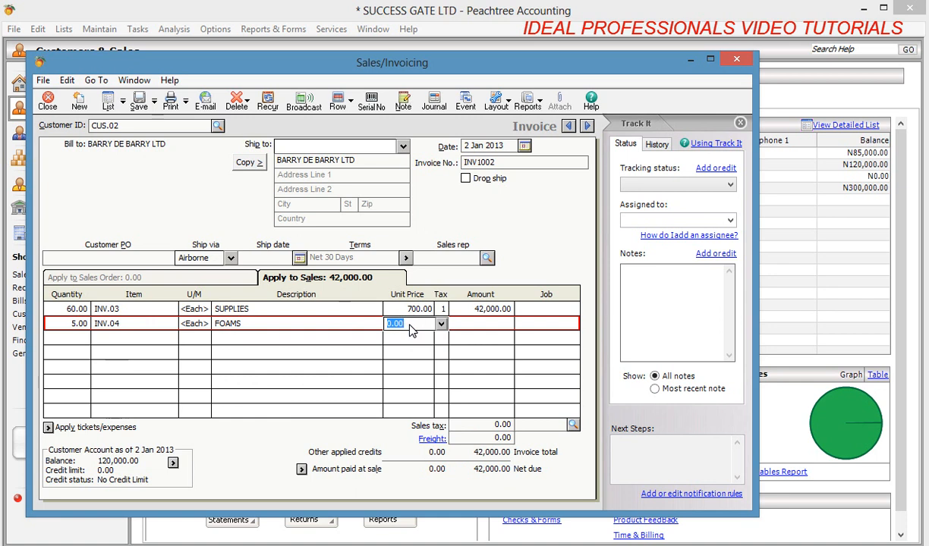
{"action": "type", "text": "5"}
{"action": "type", "text": "00"}
{"action": "key", "text": "BackSpace"}
{"action": "key", "text": "BackSpace"}
{"action": "key", "text": "BackSpace"}
{"action": "type", "text": "2000"}
{"action": "key", "text": "Tab"}
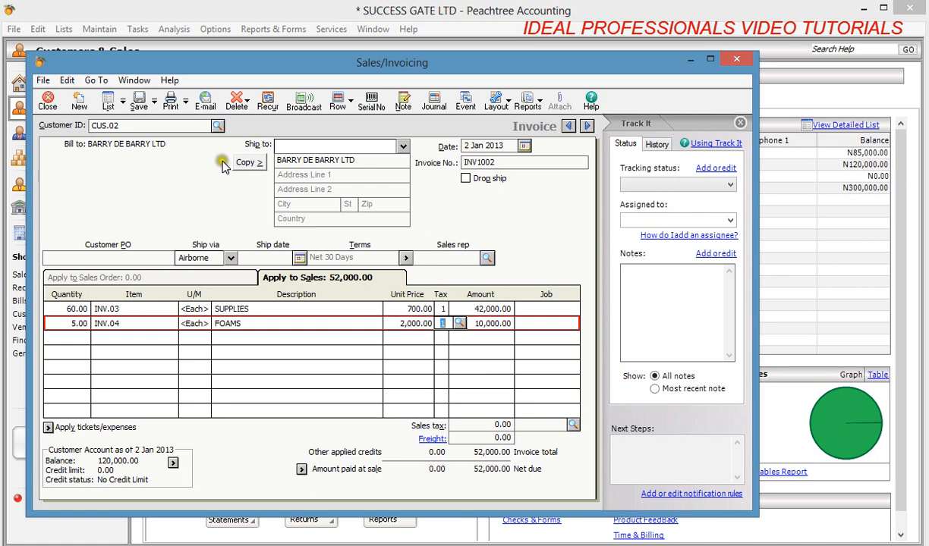
{"action": "left_click", "coordinate": [139, 107]}
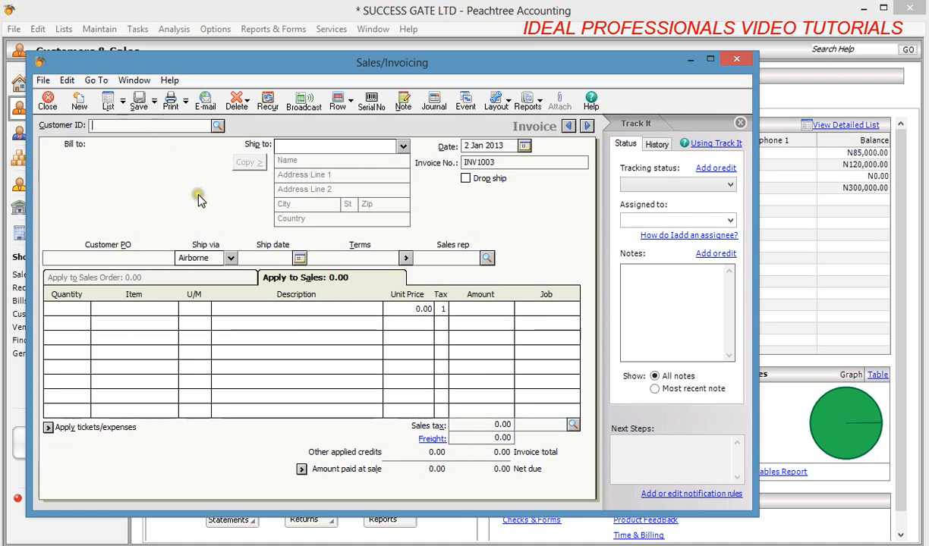
Check the sales invoice list for the saved invoices, and close the list and the invoicing window.
{"action": "left_click", "coordinate": [111, 108]}
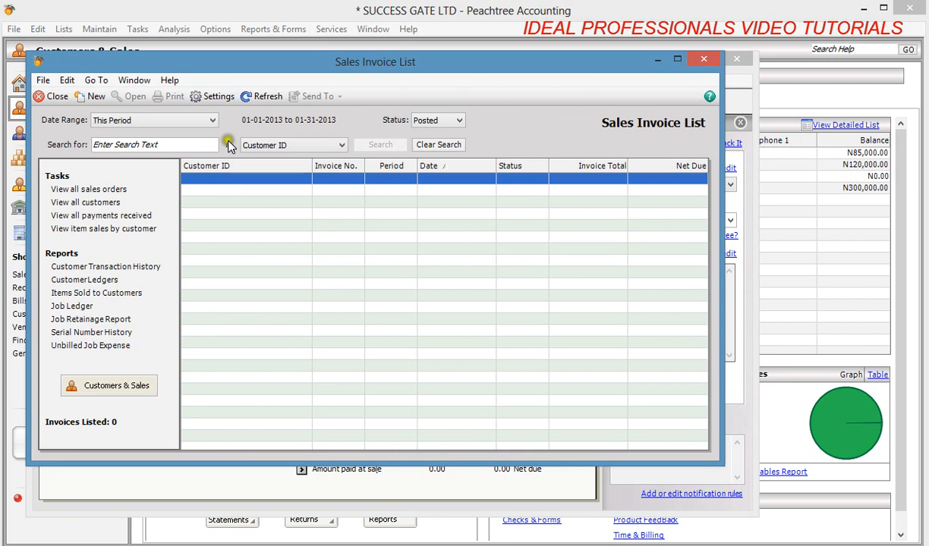
{"action": "left_click", "coordinate": [247, 94]}
{"action": "left_click", "coordinate": [699, 62]}
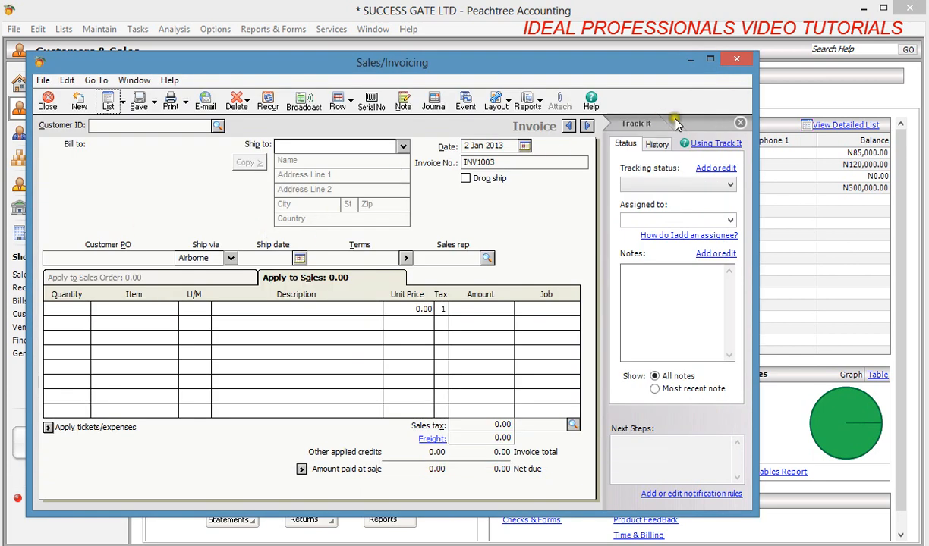
{"action": "left_click", "coordinate": [53, 103]}
Post the transactions in all journals.
{"action": "left_click", "coordinate": [135, 30]}
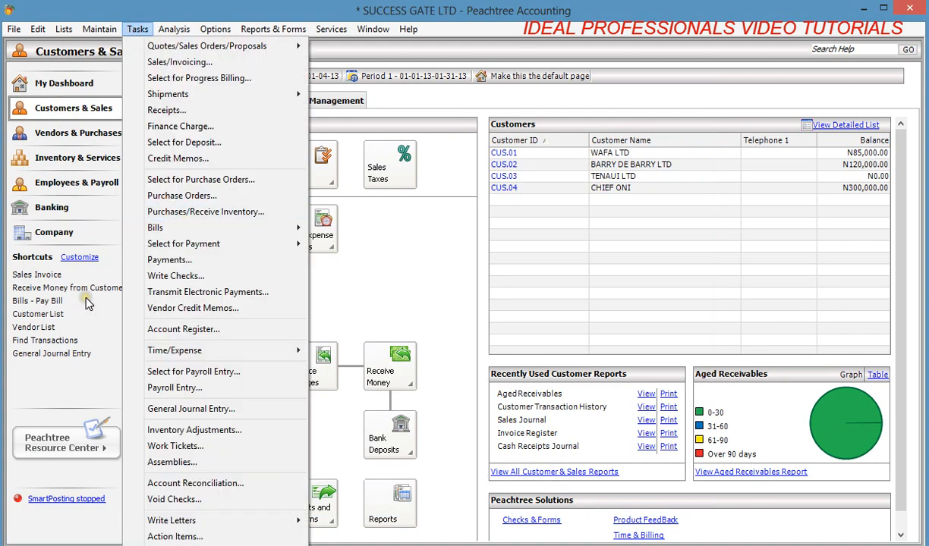
{"action": "mouse_move", "coordinate": [204, 544]}
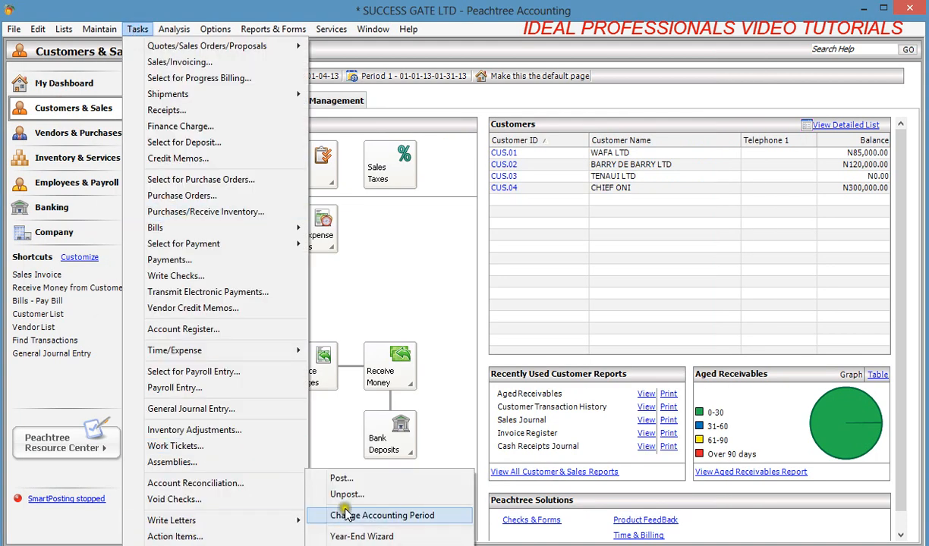
{"action": "left_click", "coordinate": [335, 479]}
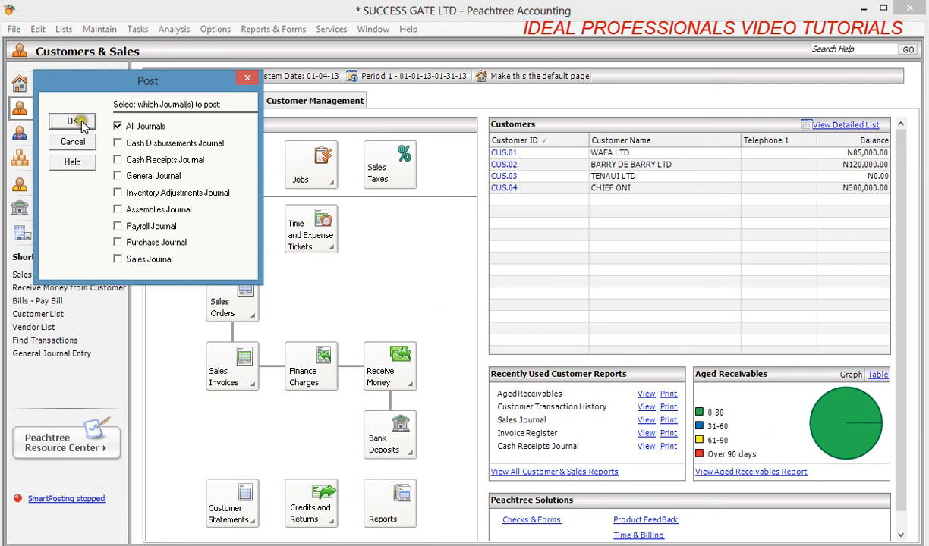
{"action": "left_click", "coordinate": [73, 122]}
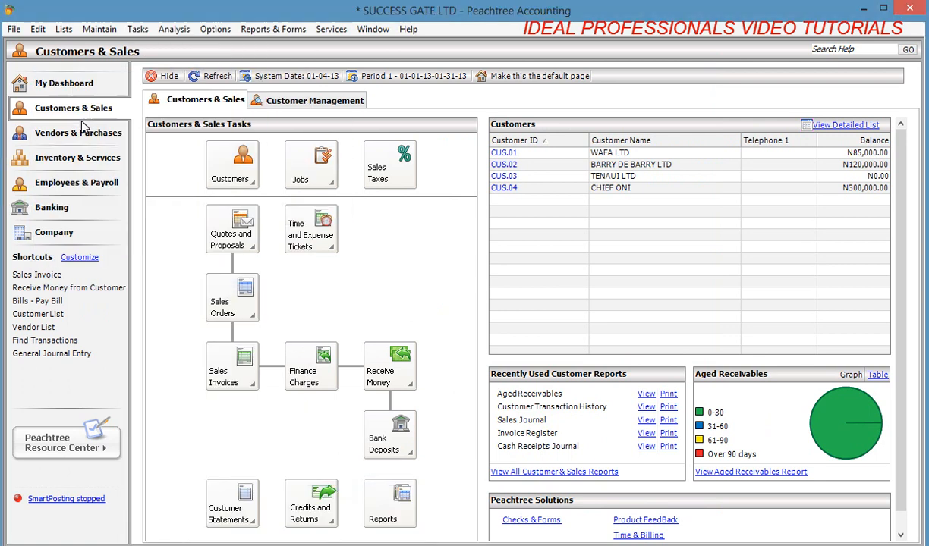
Open invoice INV1002 from the list of sales invoices to review it.
{"action": "left_click", "coordinate": [65, 29]}
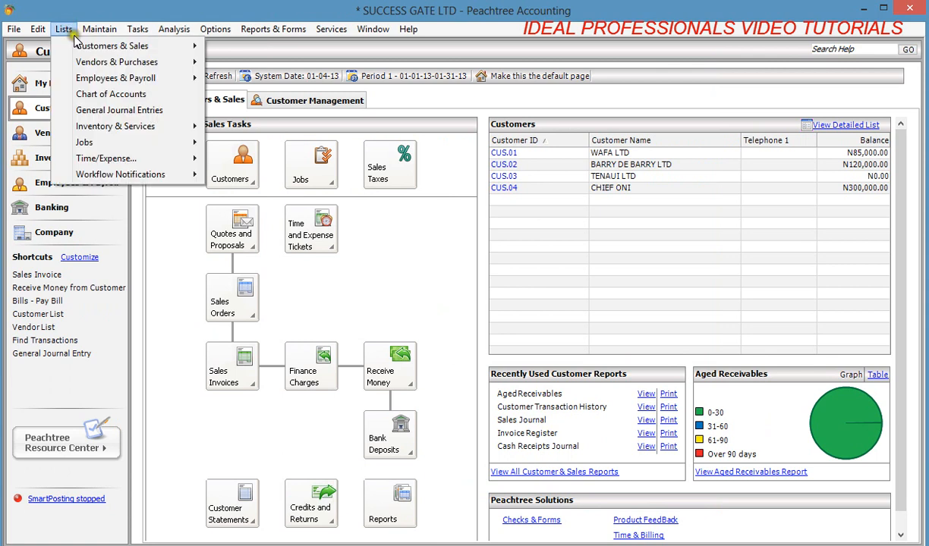
{"action": "mouse_move", "coordinate": [93, 45]}
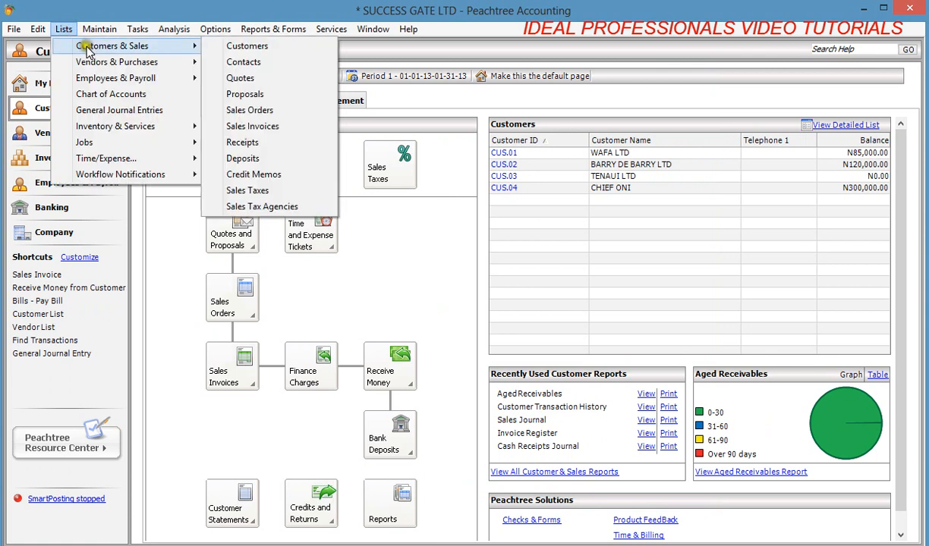
{"action": "left_click", "coordinate": [237, 126]}
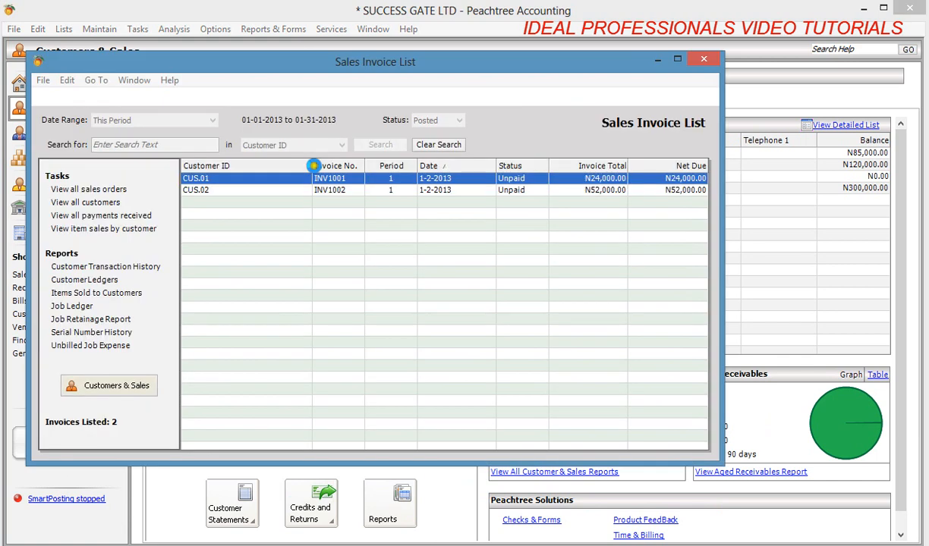
{"action": "left_click", "coordinate": [422, 192]}
{"action": "double_click", "coordinate": [423, 191]}
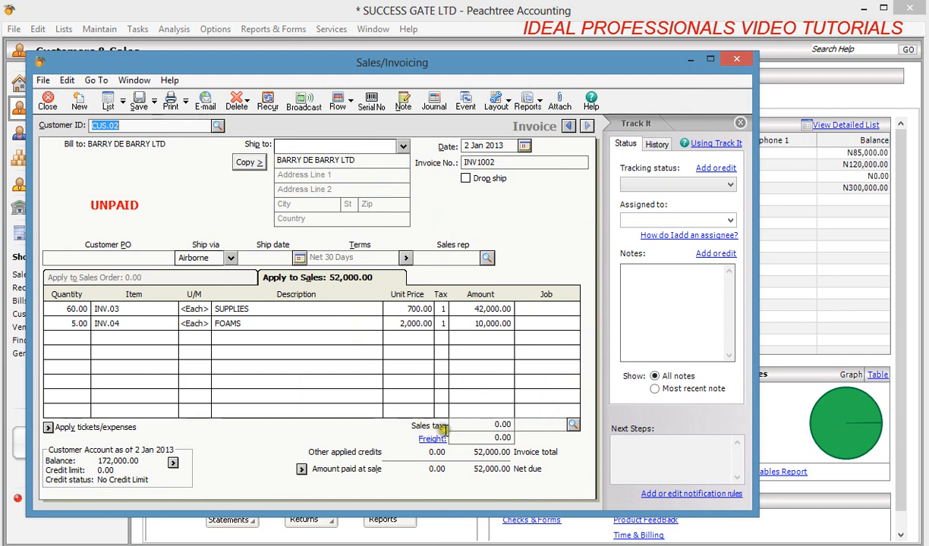
{"action": "left_click", "coordinate": [573, 426]}
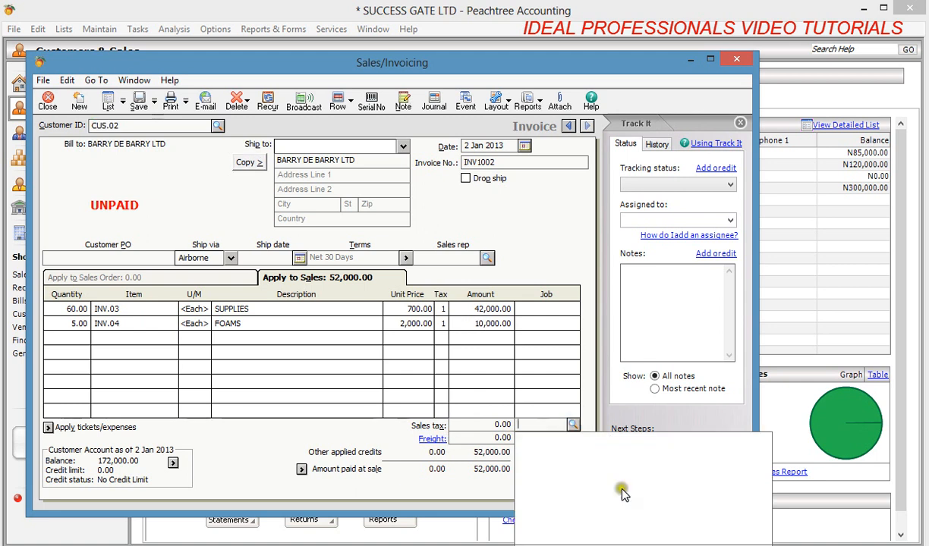
{"action": "left_click", "coordinate": [645, 545]}
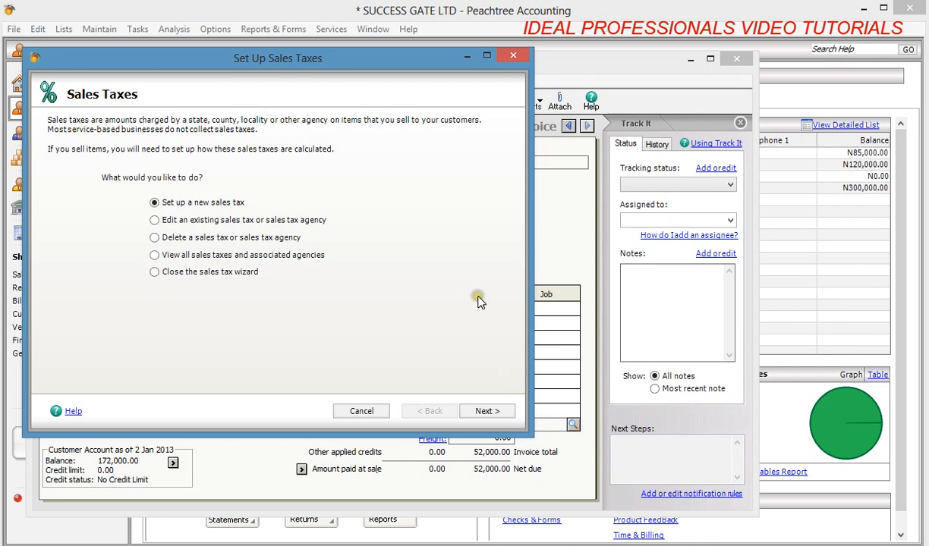
{"action": "left_click", "coordinate": [361, 412]}
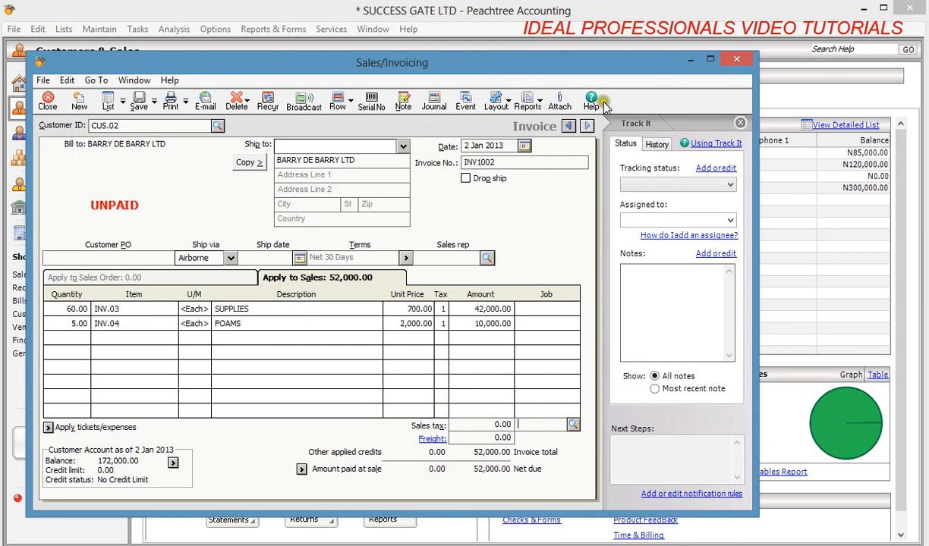
{"action": "left_click", "coordinate": [739, 61]}
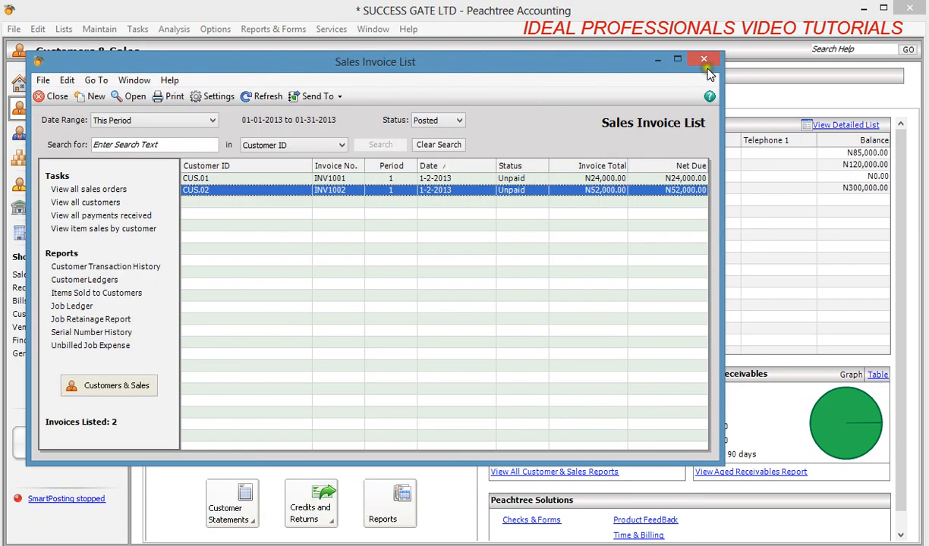
{"action": "left_click", "coordinate": [703, 59]}
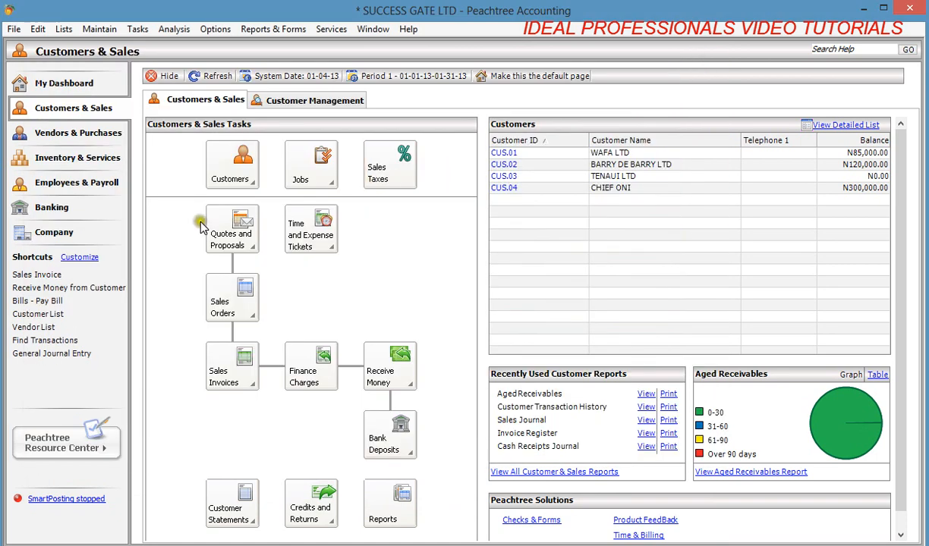
Start setting up a new sales tax with a total rate of 5% made up of one individual rate.
{"action": "left_click", "coordinate": [395, 179]}
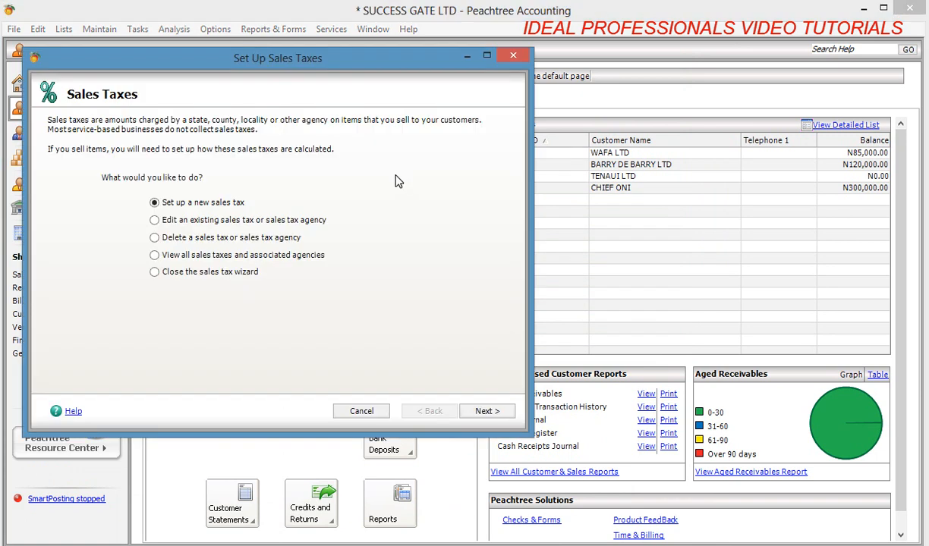
{"action": "left_click", "coordinate": [486, 412]}
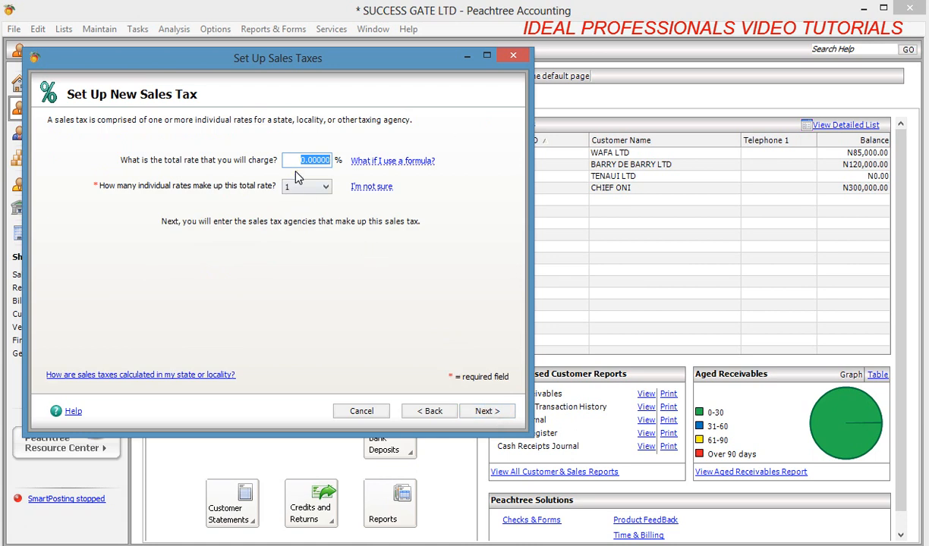
{"action": "type", "text": "5"}
{"action": "left_click", "coordinate": [485, 415]}
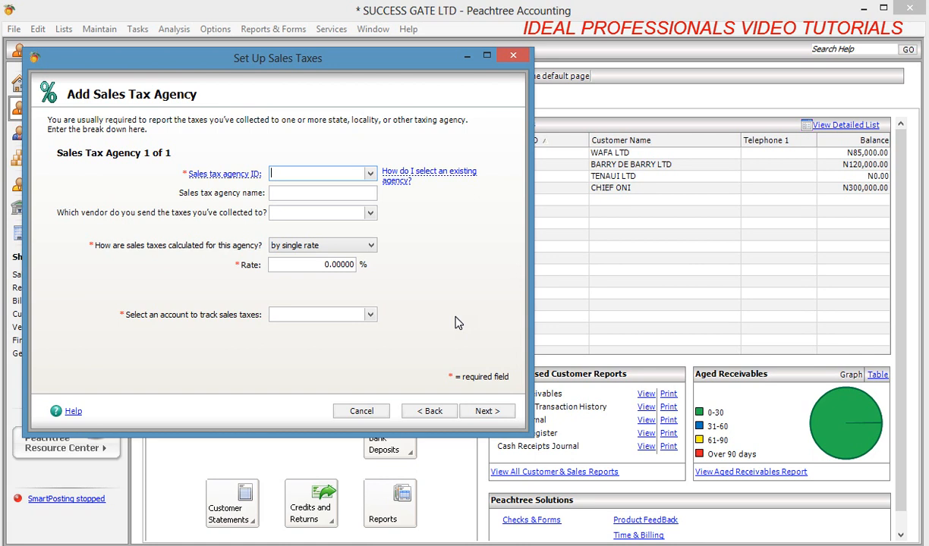
Enter the tax identification number as the sales tax agency ID and name the agency FIRS.
{"action": "type", "text": "T"}
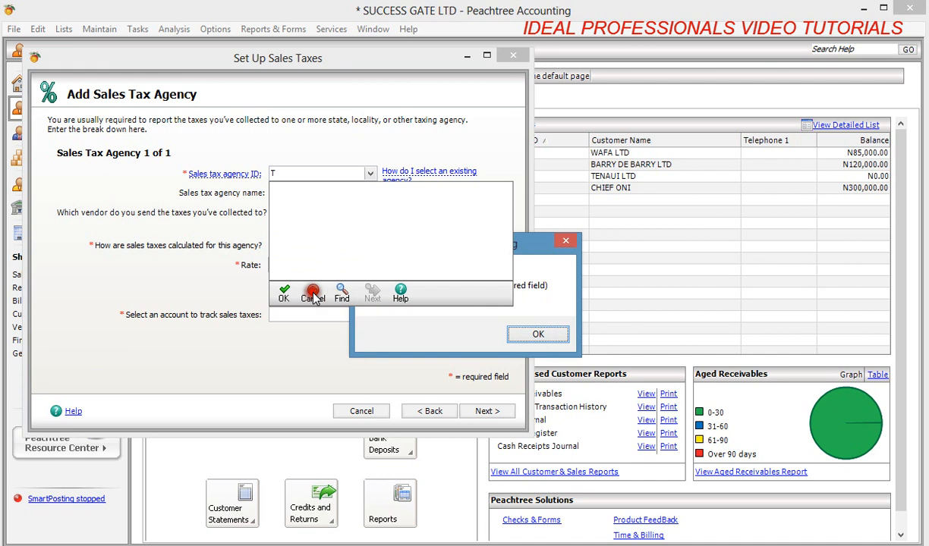
{"action": "left_click", "coordinate": [529, 337]}
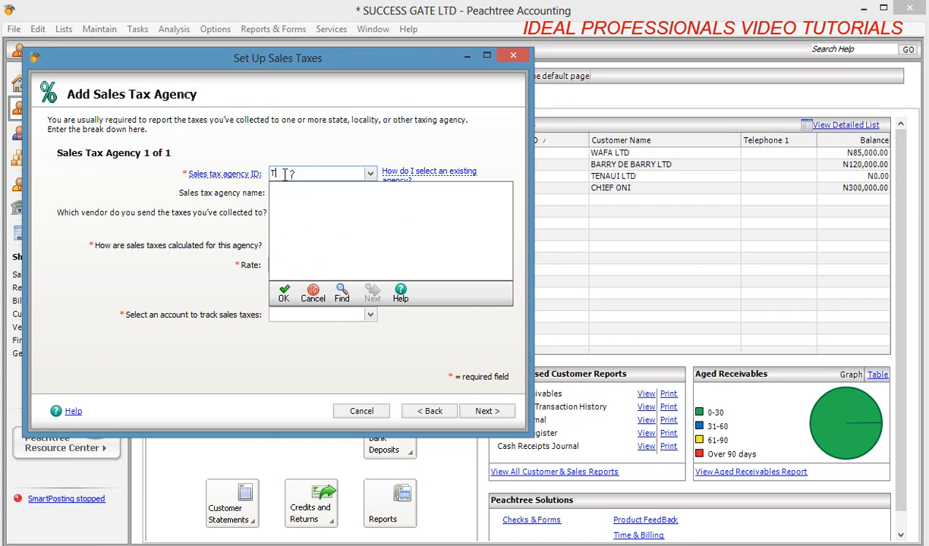
{"action": "type", "text": "IN9875"}
{"action": "left_click", "coordinate": [282, 290]}
{"action": "left_click", "coordinate": [300, 194]}
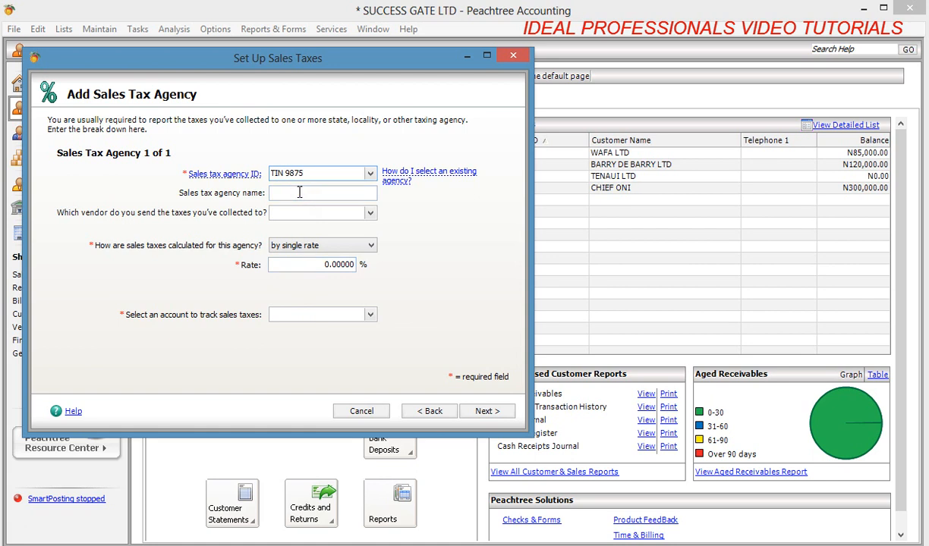
{"action": "left_click", "coordinate": [299, 192]}
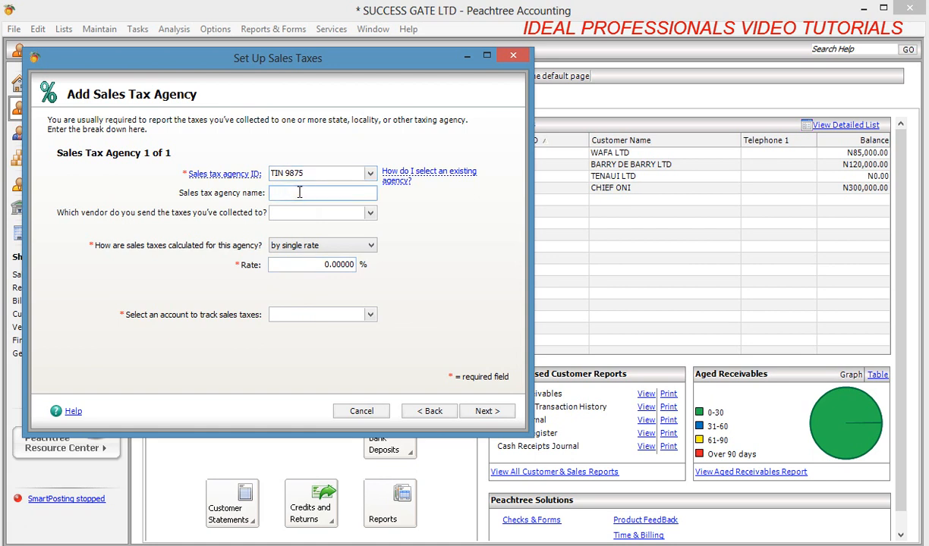
{"action": "type", "text": "FIRS"}
Set the FIRS agency's single sales tax rate to 5%.
{"action": "left_click", "coordinate": [314, 267]}
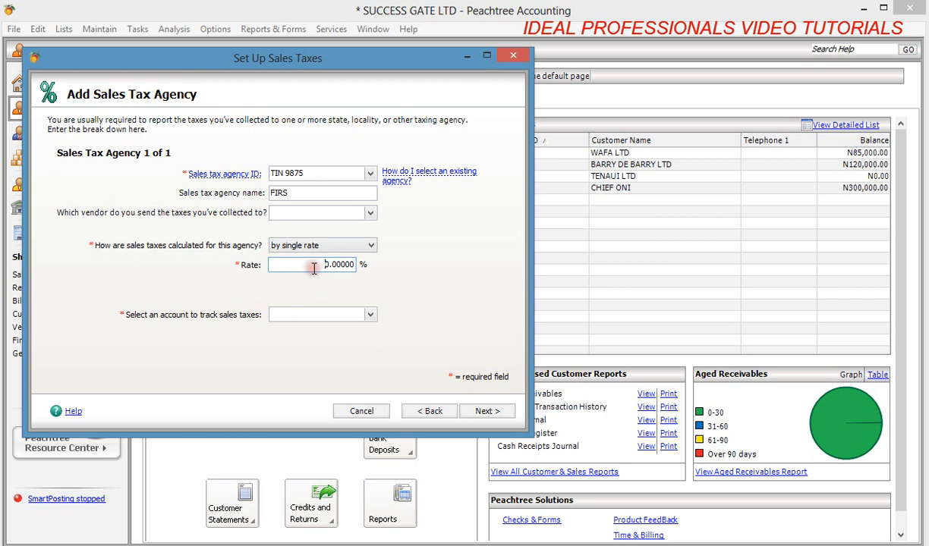
{"action": "left_click", "coordinate": [352, 265]}
{"action": "left_click", "coordinate": [354, 265]}
{"action": "key", "text": "BackSpace"}
{"action": "key", "text": "BackSpace"}
{"action": "key", "text": "BackSpace"}
{"action": "key", "text": "BackSpace"}
{"action": "key", "text": "BackSpace"}
{"action": "key", "text": "BackSpace"}
{"action": "key", "text": "BackSpace"}
{"action": "type", "text": "5"}
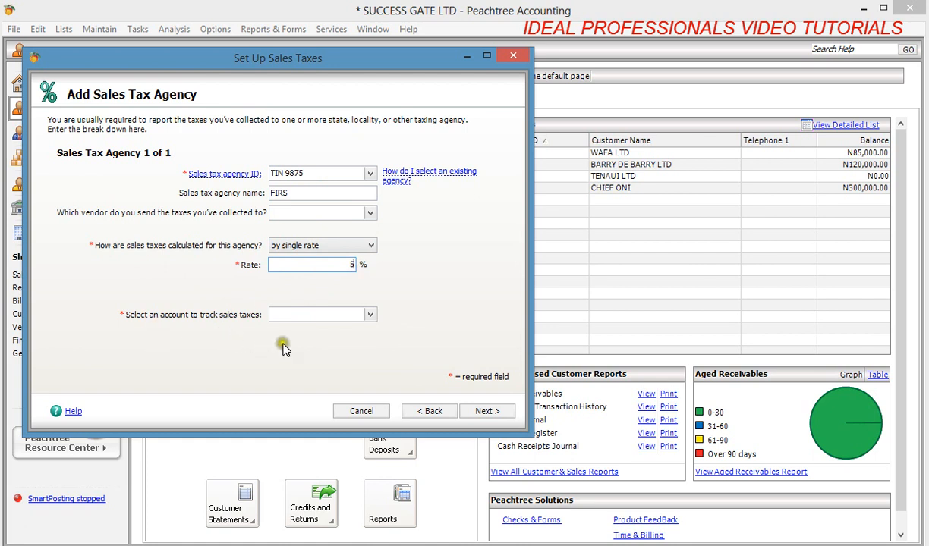
Choose VAT Payable as the account to track sales taxes and accept the agency details.
{"action": "left_click", "coordinate": [371, 315]}
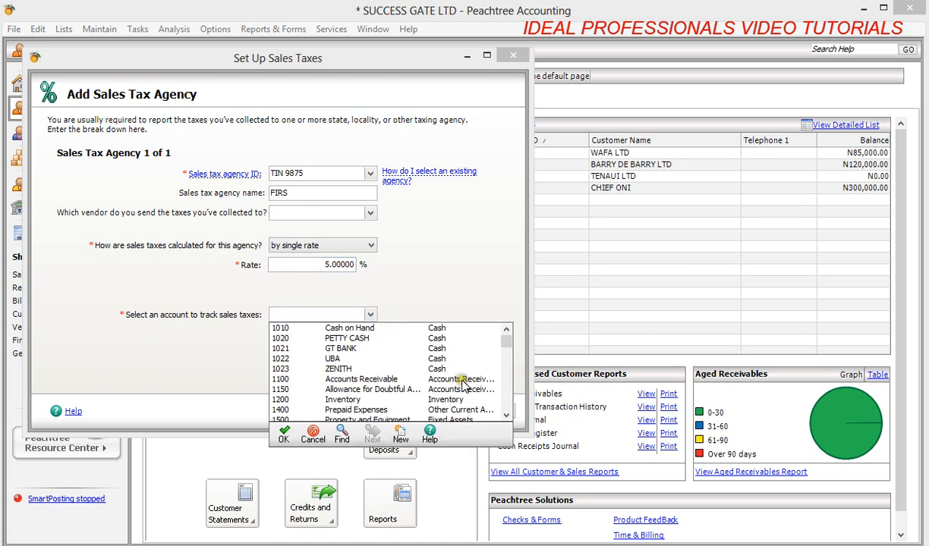
{"action": "left_click", "coordinate": [506, 417]}
{"action": "left_click", "coordinate": [506, 417]}
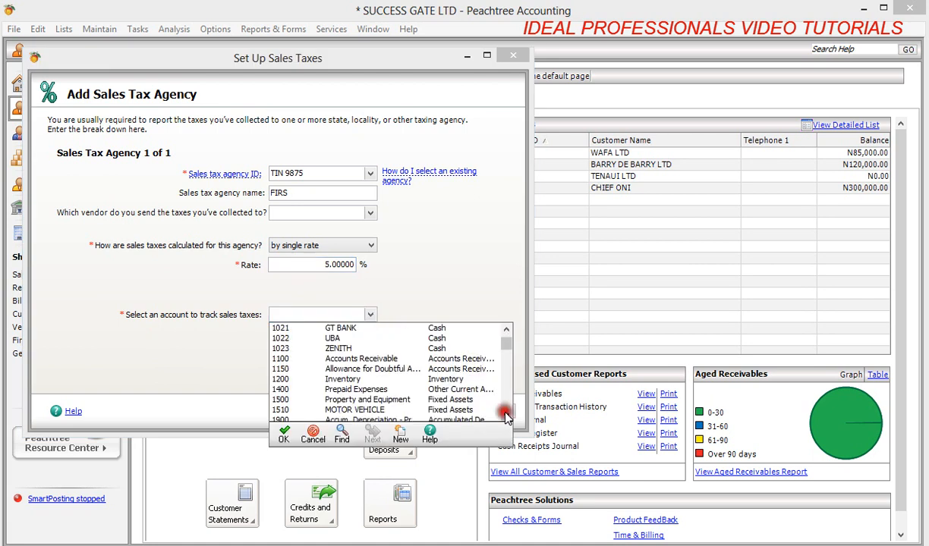
{"action": "left_click", "coordinate": [507, 417]}
{"action": "left_click", "coordinate": [506, 416]}
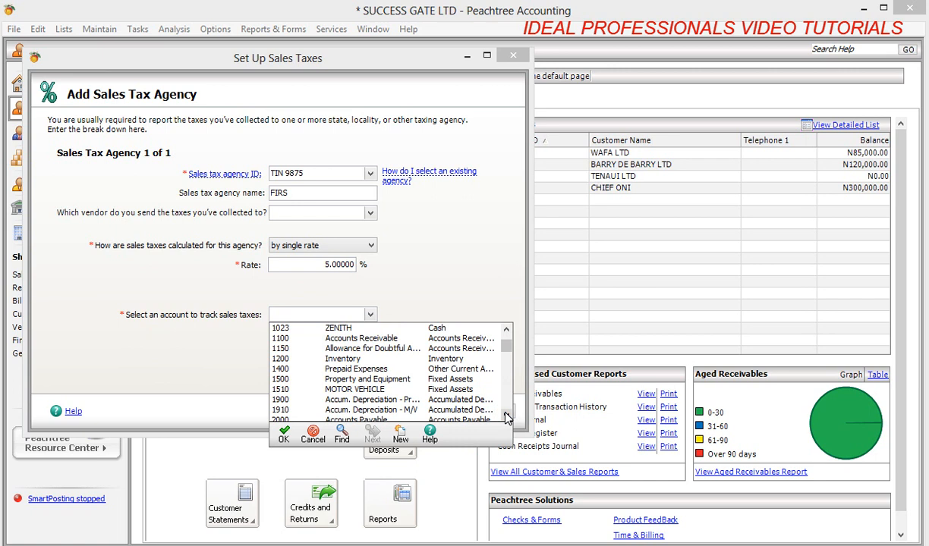
{"action": "left_click", "coordinate": [506, 417]}
{"action": "left_click", "coordinate": [506, 416]}
{"action": "left_click", "coordinate": [506, 416]}
{"action": "left_click", "coordinate": [506, 417]}
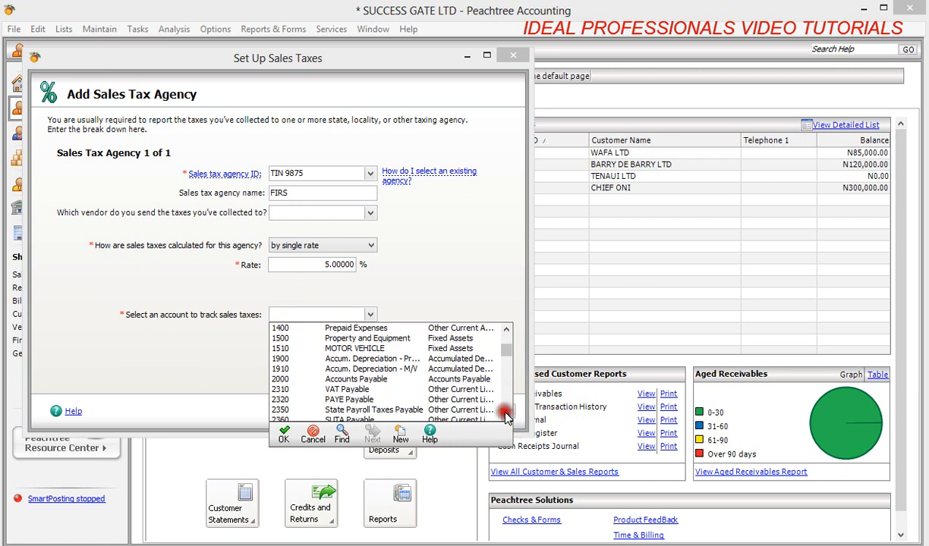
{"action": "left_click", "coordinate": [412, 388]}
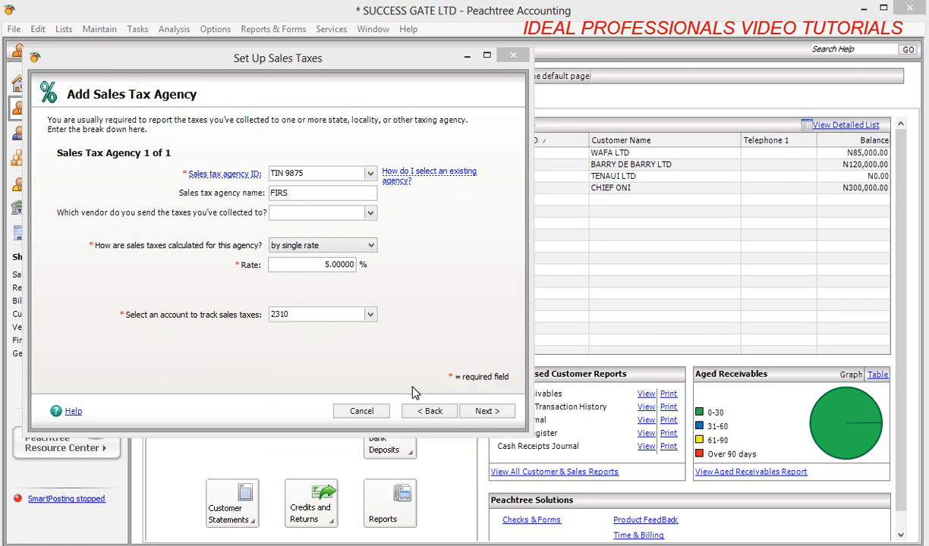
{"action": "left_click", "coordinate": [371, 314]}
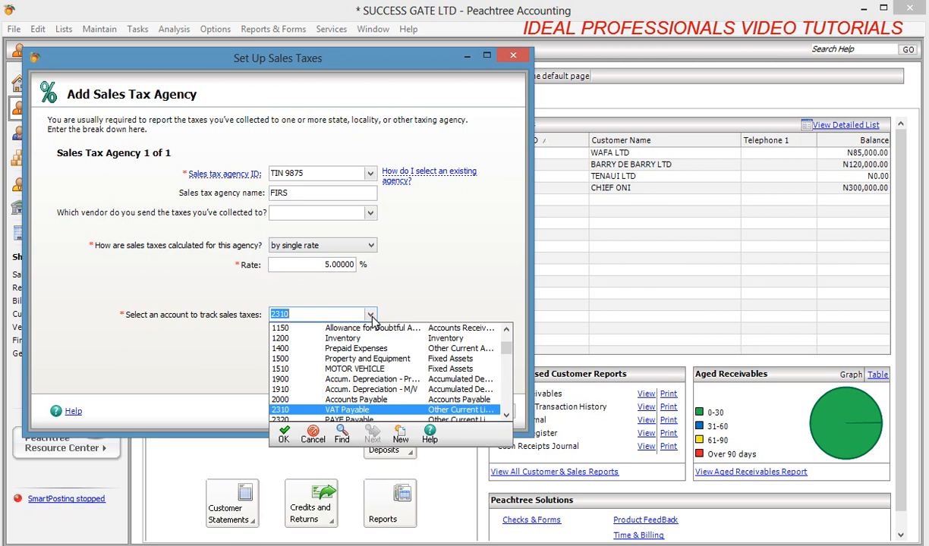
{"action": "left_click", "coordinate": [371, 317]}
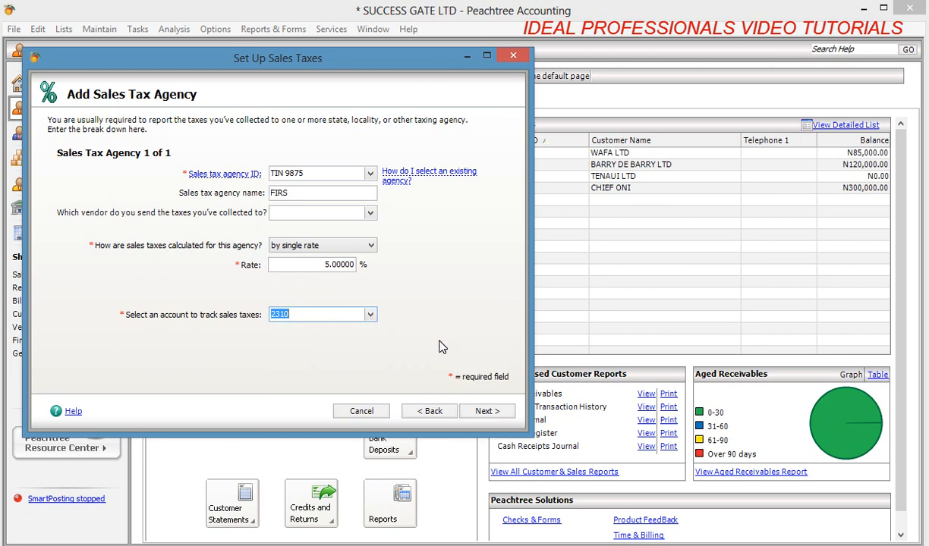
{"action": "left_click", "coordinate": [483, 411]}
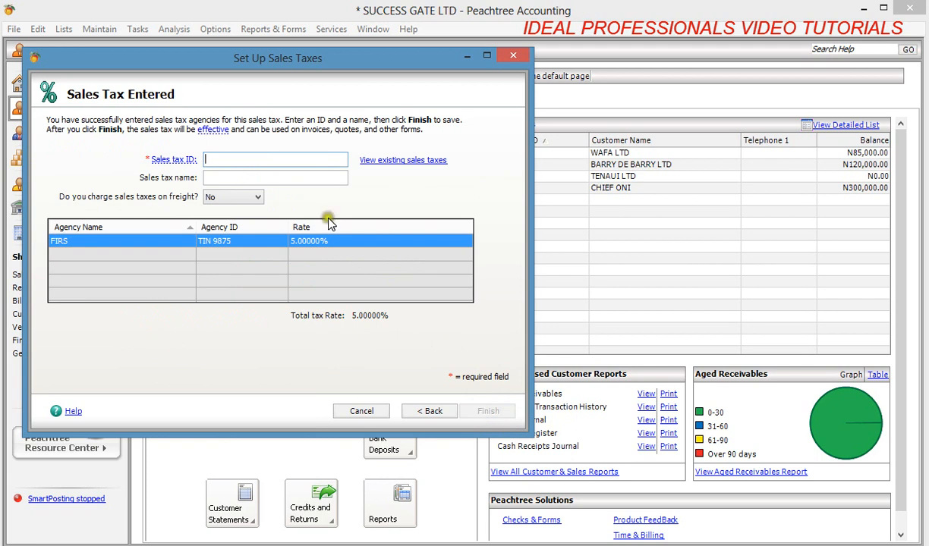
Give the sales tax the ID VAT 01 and the name VAT, save it and close the sales tax setup.
{"action": "left_click", "coordinate": [240, 154]}
{"action": "type", "text": "VAT"}
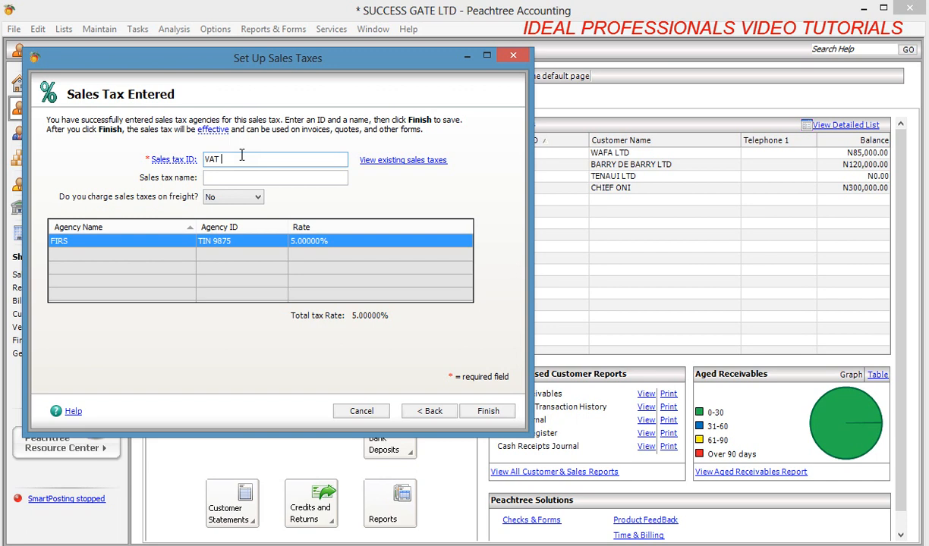
{"action": "type", "text": " 01"}
{"action": "left_click", "coordinate": [237, 176]}
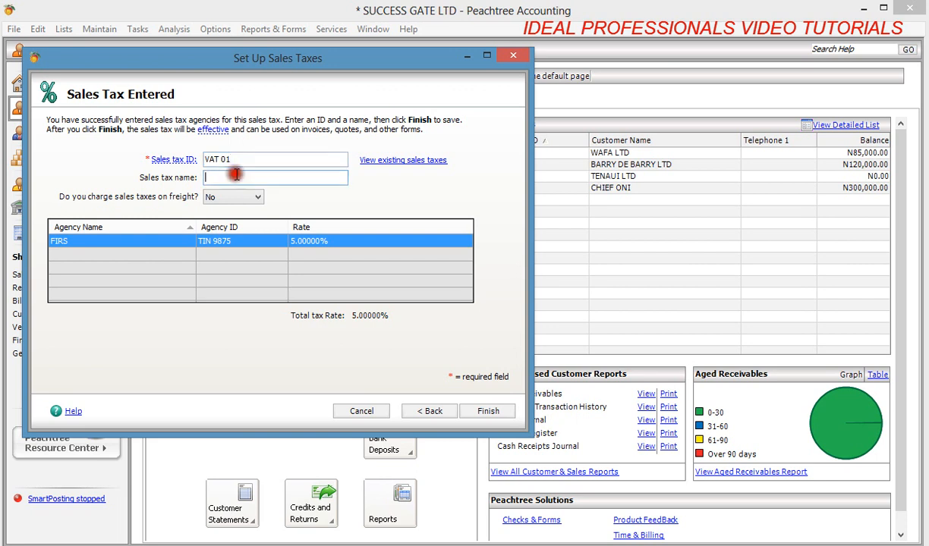
{"action": "type", "text": "VAT"}
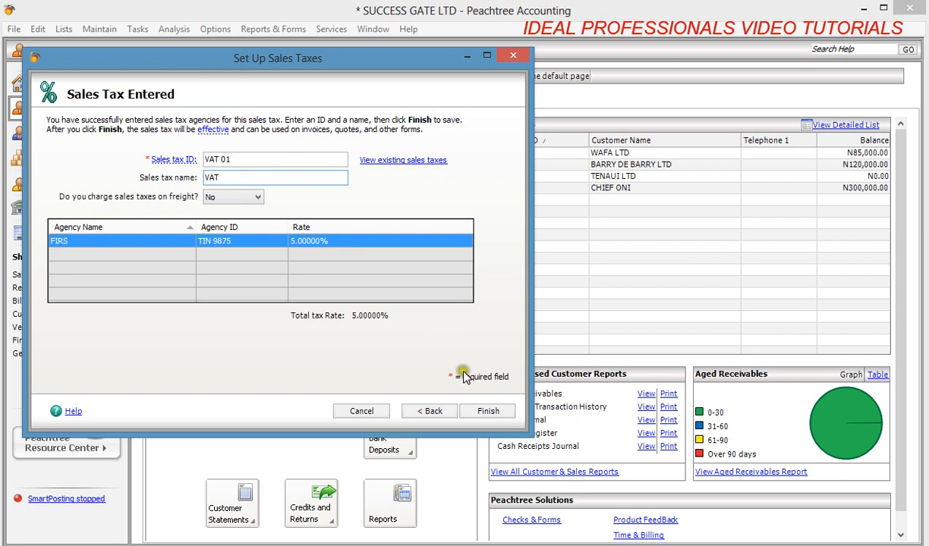
{"action": "left_click", "coordinate": [479, 412]}
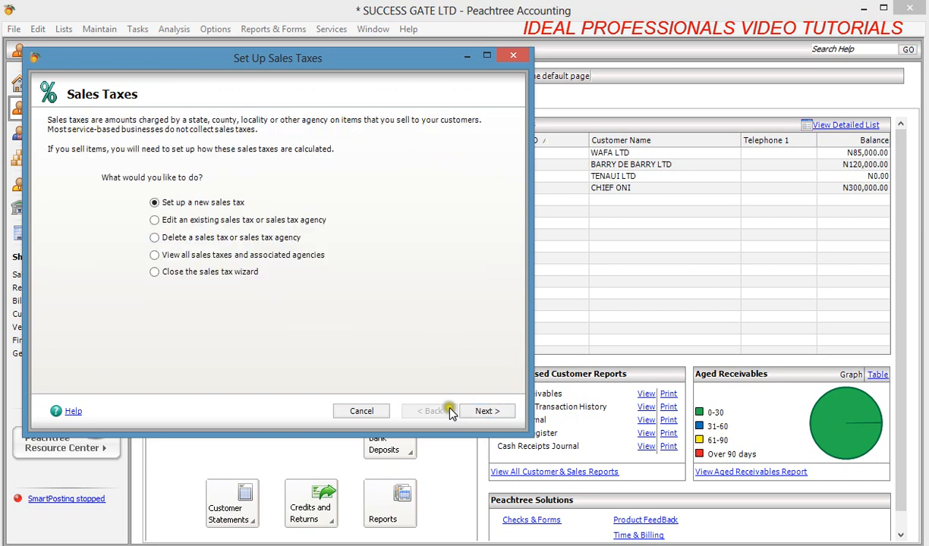
{"action": "left_click", "coordinate": [514, 56]}
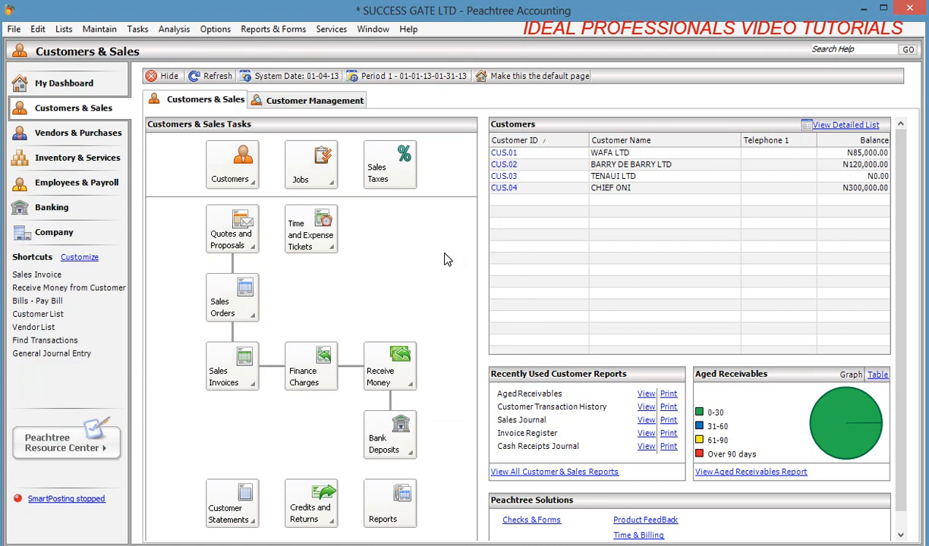
Open invoice INV1002 from the sales invoice list, apply the VAT 01 sales tax to it and save it.
{"action": "left_click", "coordinate": [64, 29]}
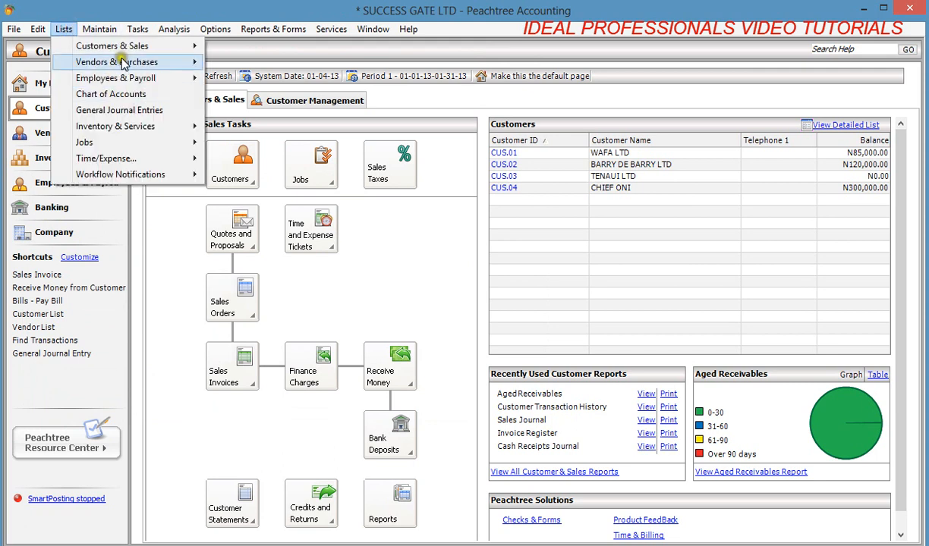
{"action": "mouse_move", "coordinate": [133, 44]}
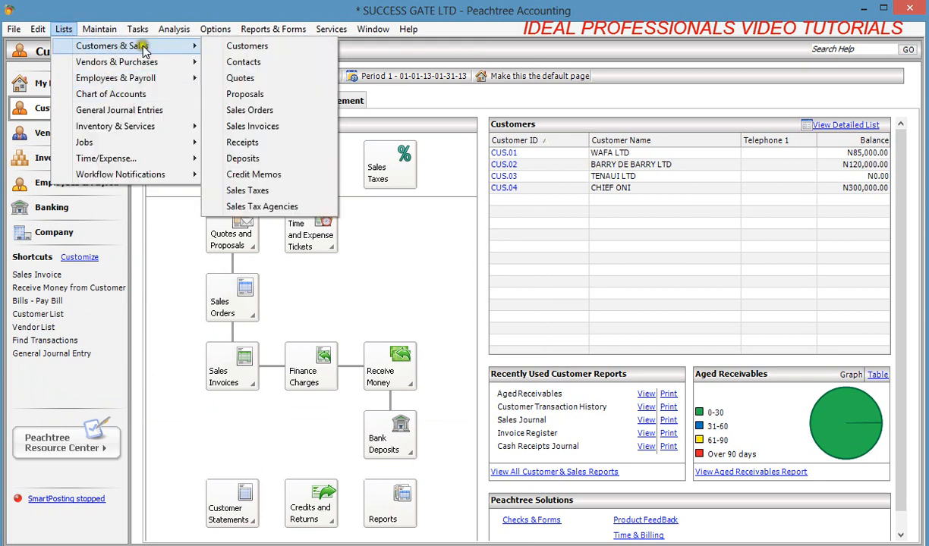
{"action": "left_click", "coordinate": [235, 126]}
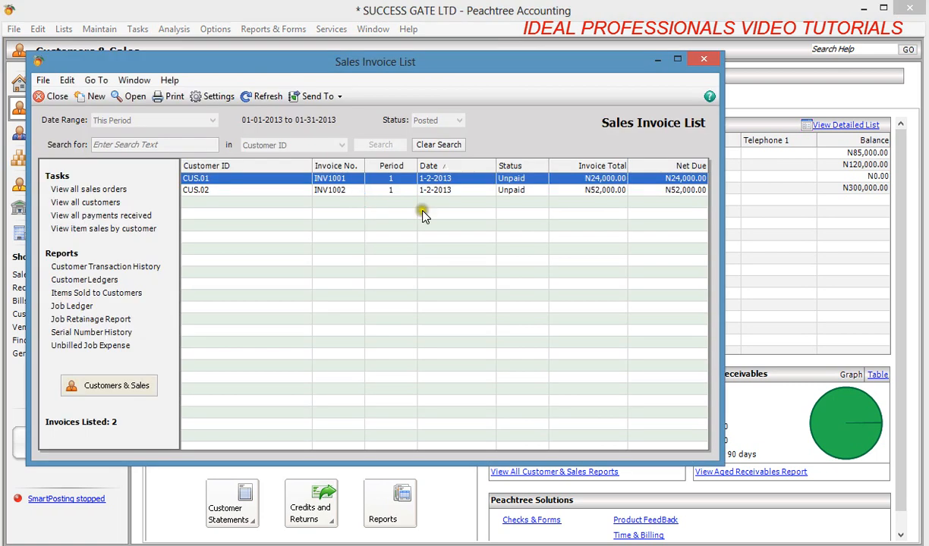
{"action": "double_click", "coordinate": [430, 192]}
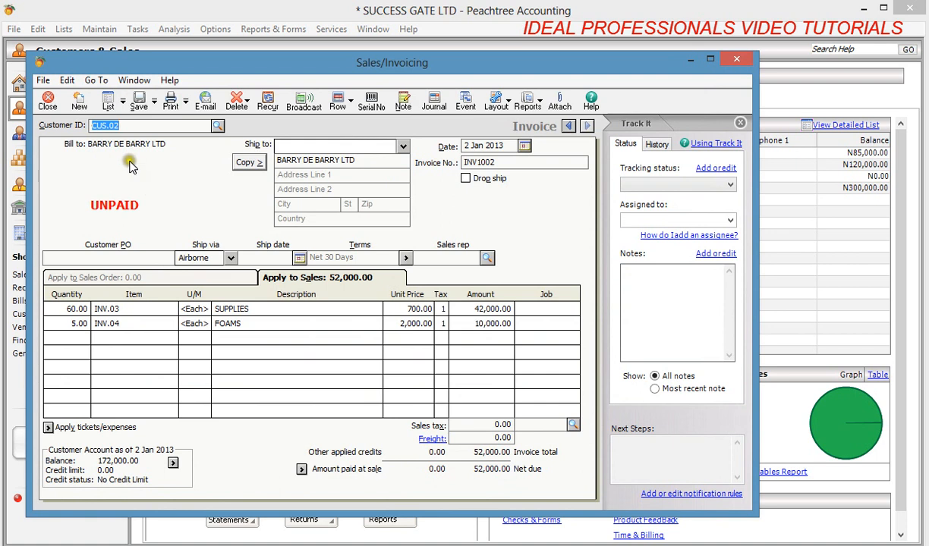
{"action": "left_click", "coordinate": [573, 426]}
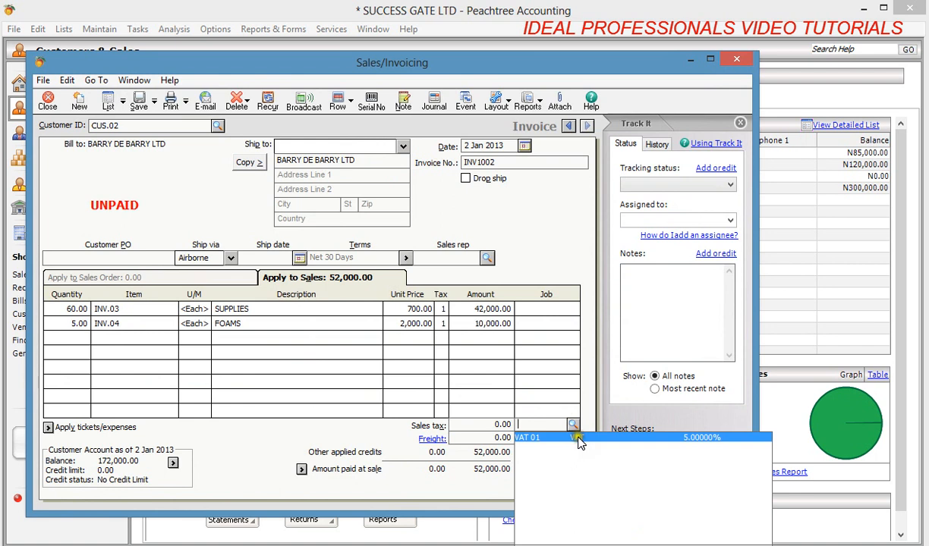
{"action": "left_click", "coordinate": [578, 440]}
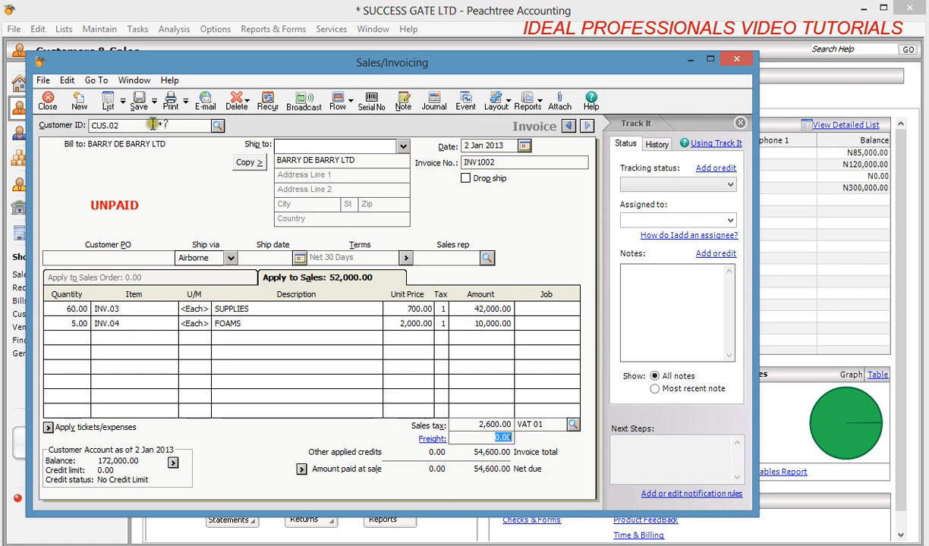
{"action": "left_click", "coordinate": [139, 105]}
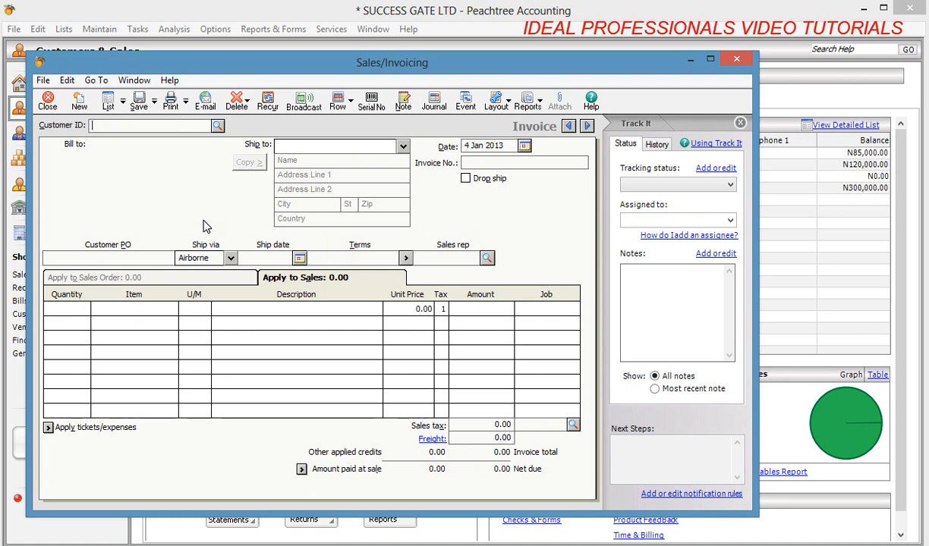
Begin a new invoice numbered 1003 for the last customer in the list, copying the bill-to name to the ship-to details.
{"action": "left_click", "coordinate": [217, 126]}
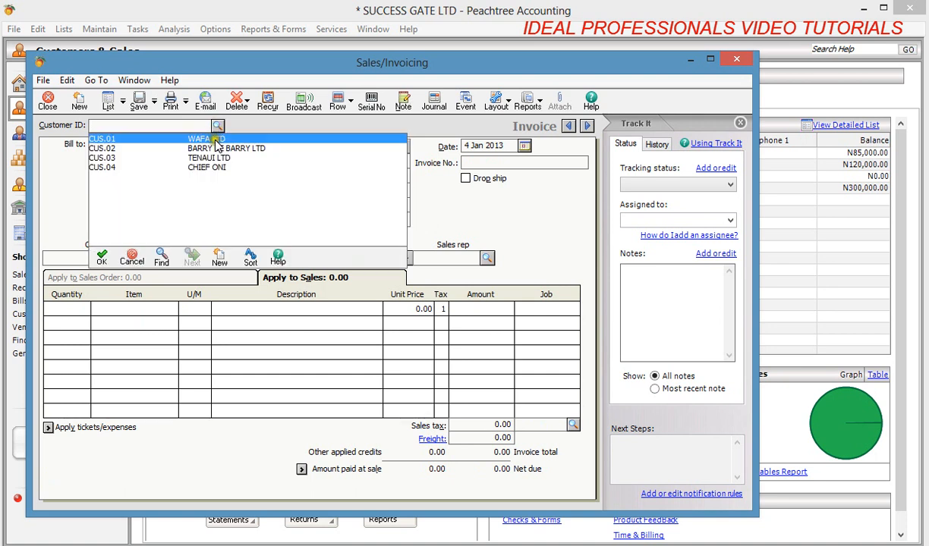
{"action": "left_click", "coordinate": [213, 168]}
{"action": "left_click", "coordinate": [213, 168]}
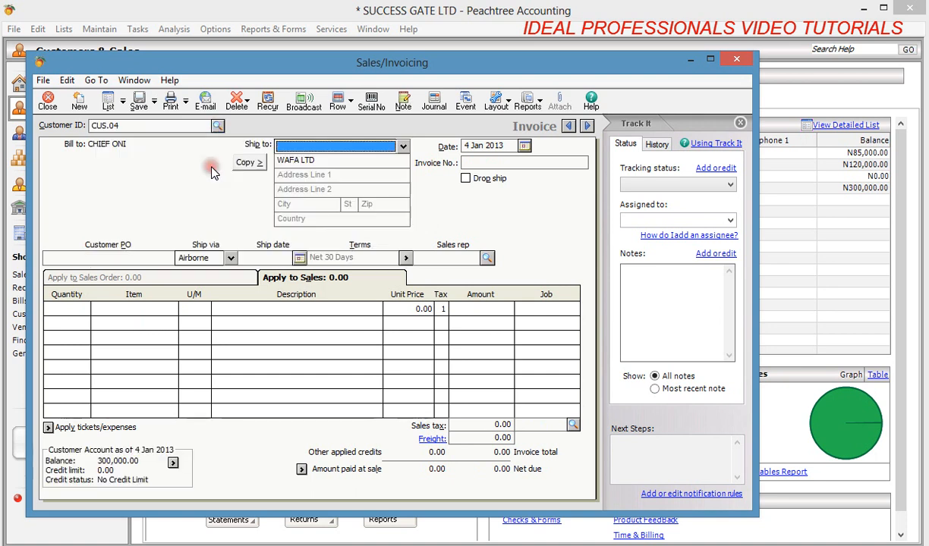
{"action": "left_click", "coordinate": [240, 166]}
{"action": "left_click", "coordinate": [242, 166]}
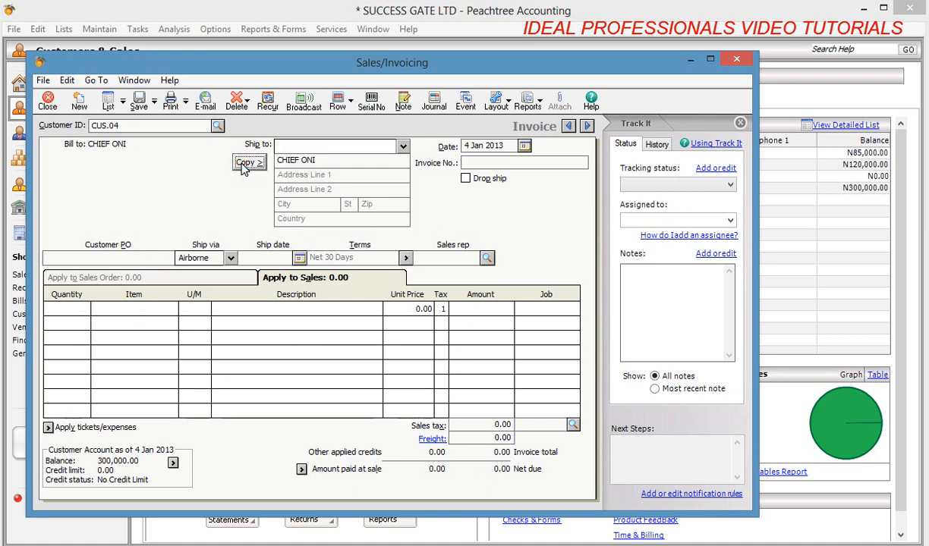
{"action": "left_click", "coordinate": [475, 160]}
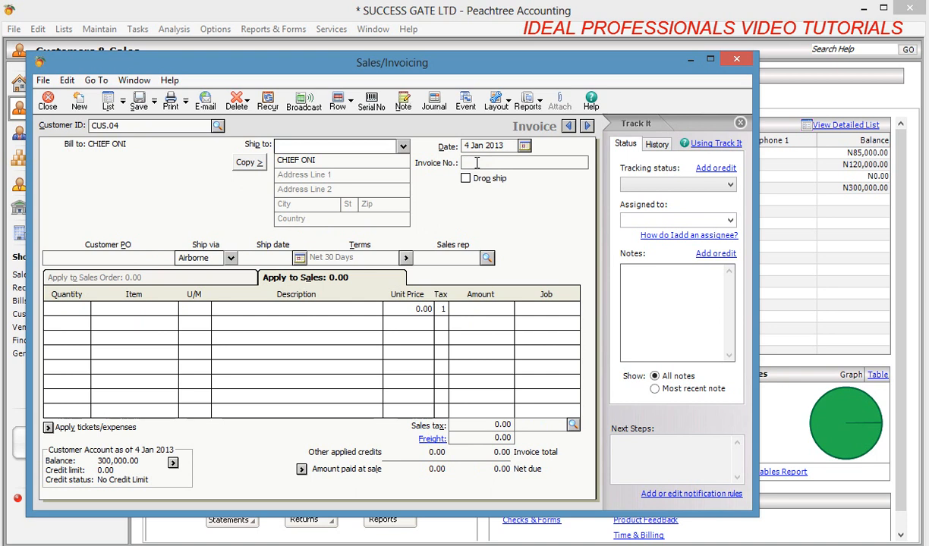
{"action": "type", "text": "1003"}
Add two invoice lines: RENTAL SERVICE with an amount of 50000 and TRAINING SERVICE with an amount of 100000.
{"action": "left_click", "coordinate": [235, 309]}
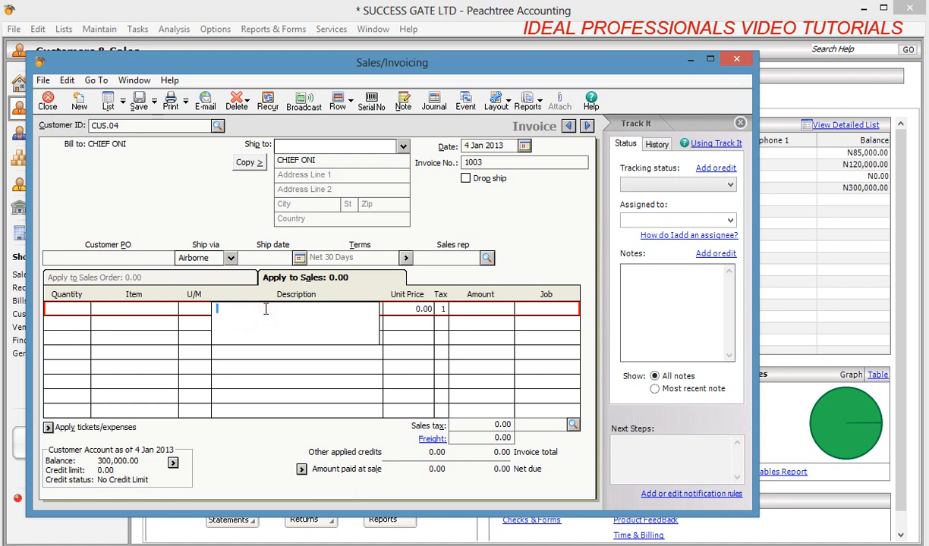
{"action": "type", "text": "RENTAL SERVICE"}
{"action": "left_click", "coordinate": [478, 311]}
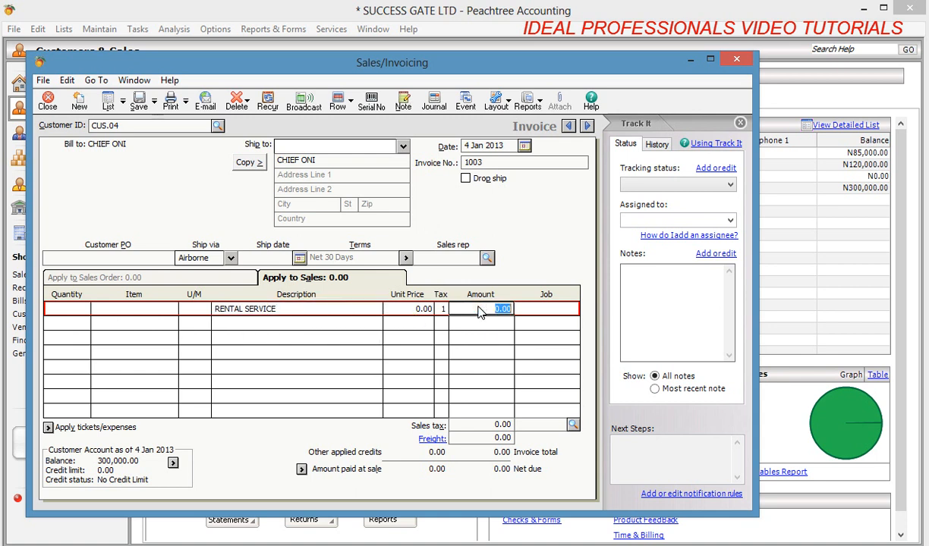
{"action": "type", "text": "50000"}
{"action": "left_click", "coordinate": [310, 328]}
{"action": "type", "text": "TRAINING SERVICE"}
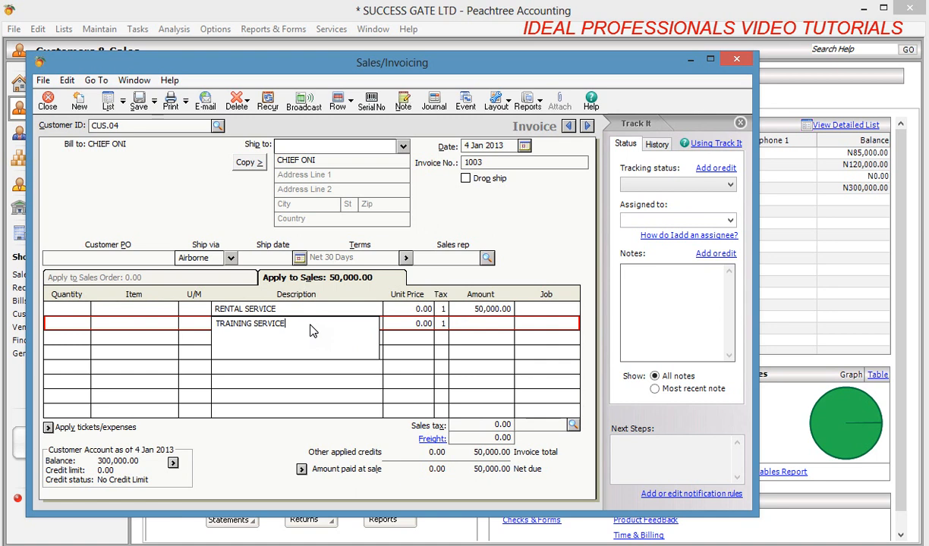
{"action": "left_click", "coordinate": [478, 325]}
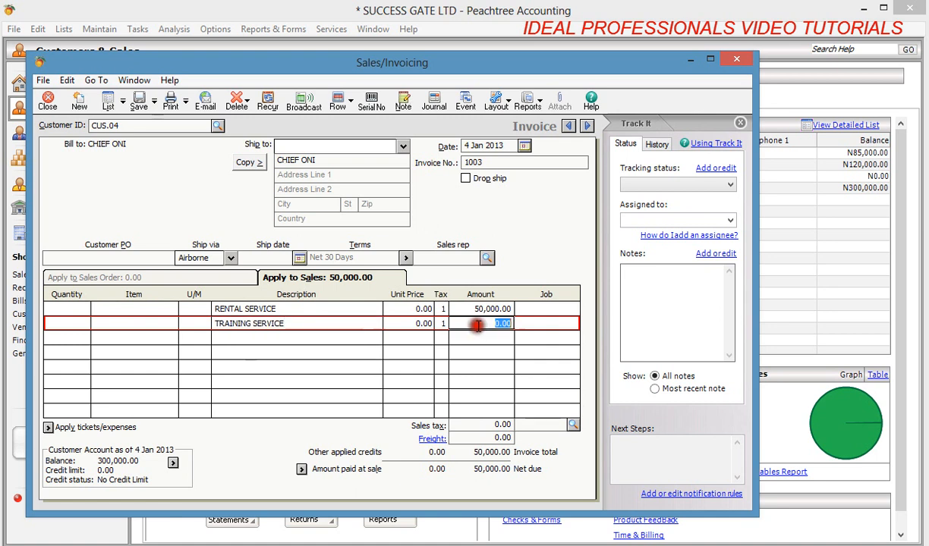
{"action": "type", "text": "100000"}
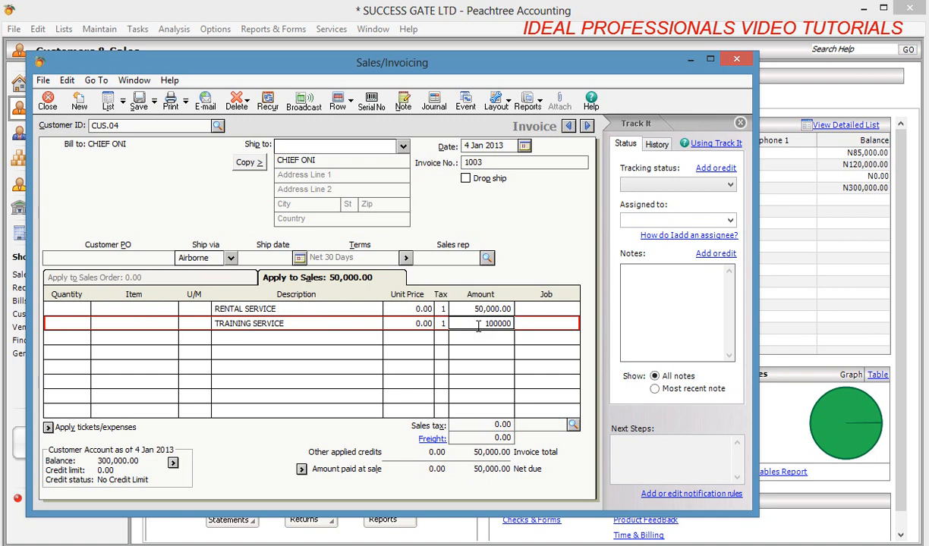
Finish the TRAINING SERVICE line, save invoice 1003 and close the invoicing window.
{"action": "key", "text": "Tab"}
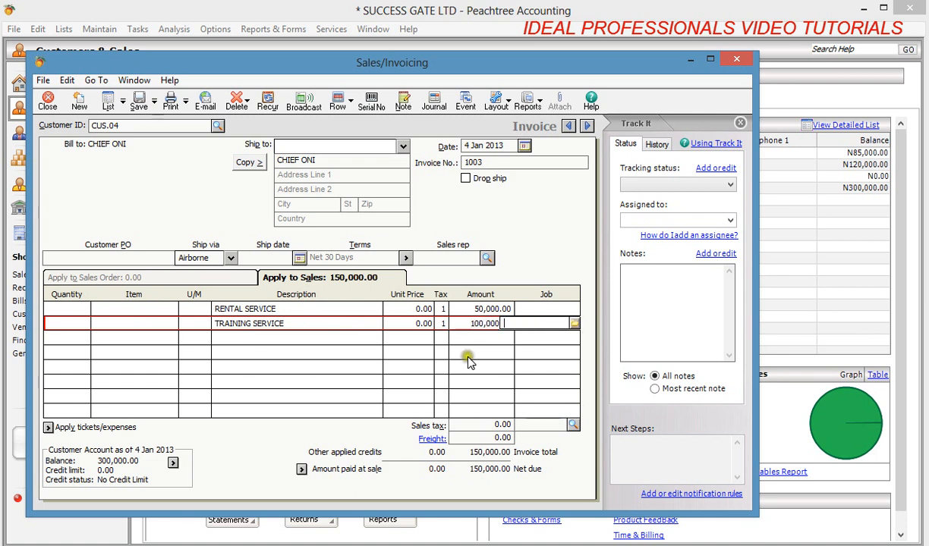
{"action": "left_click", "coordinate": [459, 342]}
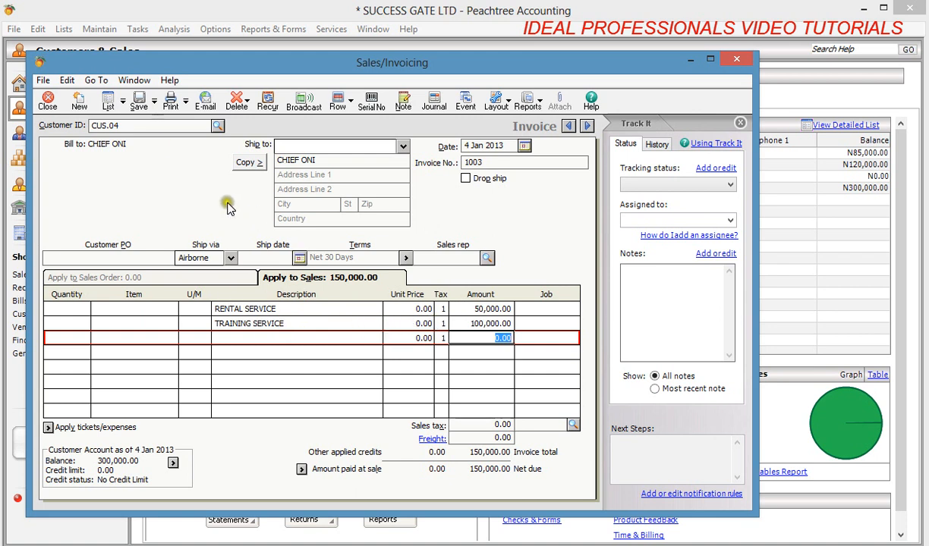
{"action": "left_click", "coordinate": [140, 104]}
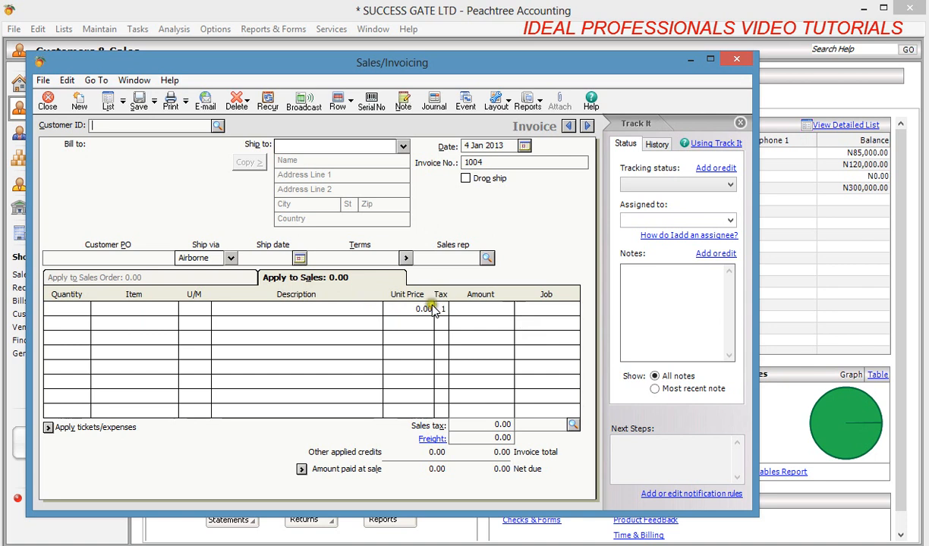
{"action": "left_click", "coordinate": [738, 61]}
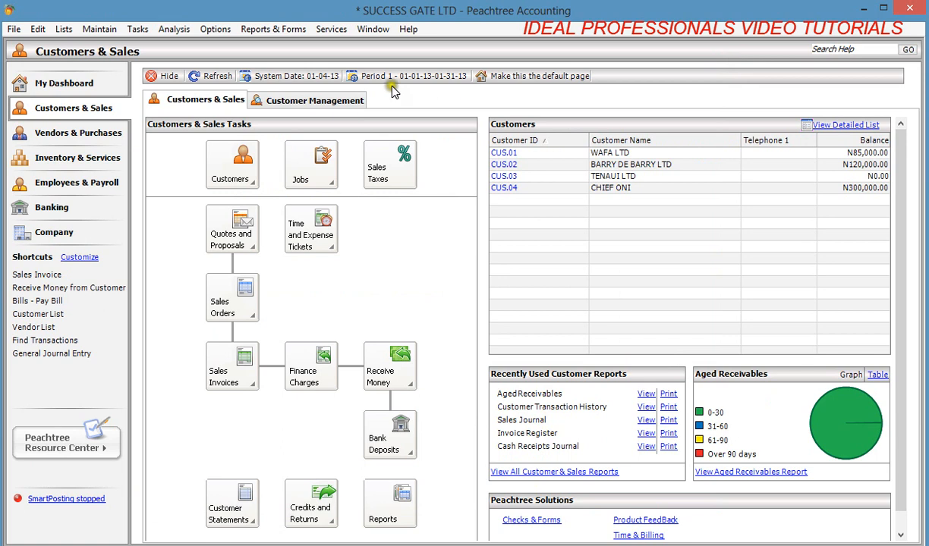
Turn off the global option that hides general ledger accounts for Accounts Receivable and accept the change.
{"action": "left_click", "coordinate": [212, 29]}
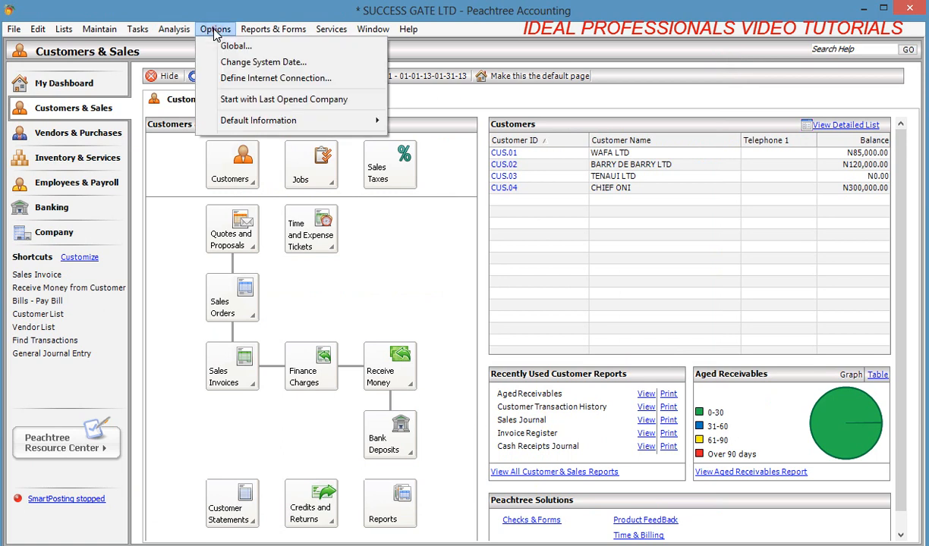
{"action": "left_click", "coordinate": [226, 48]}
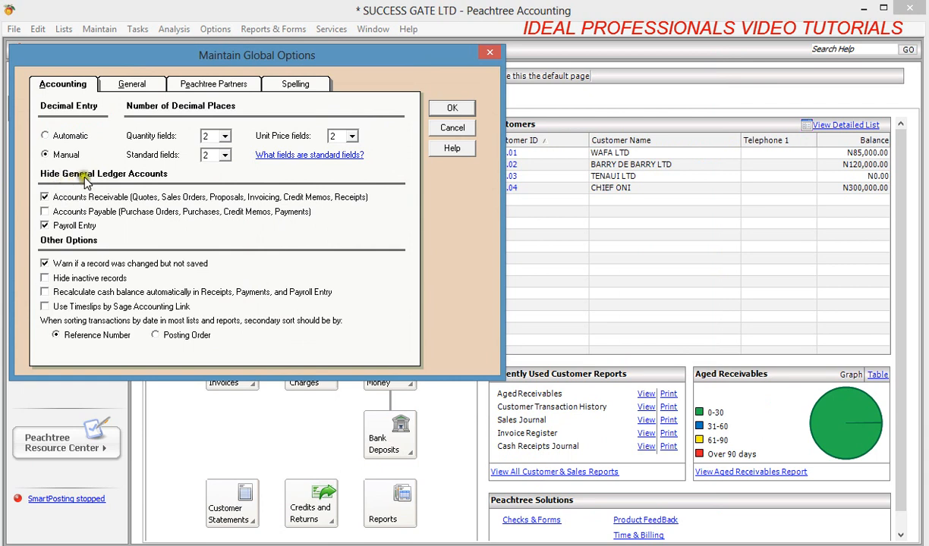
{"action": "left_click", "coordinate": [44, 197]}
{"action": "left_click", "coordinate": [44, 198]}
{"action": "left_click", "coordinate": [45, 197]}
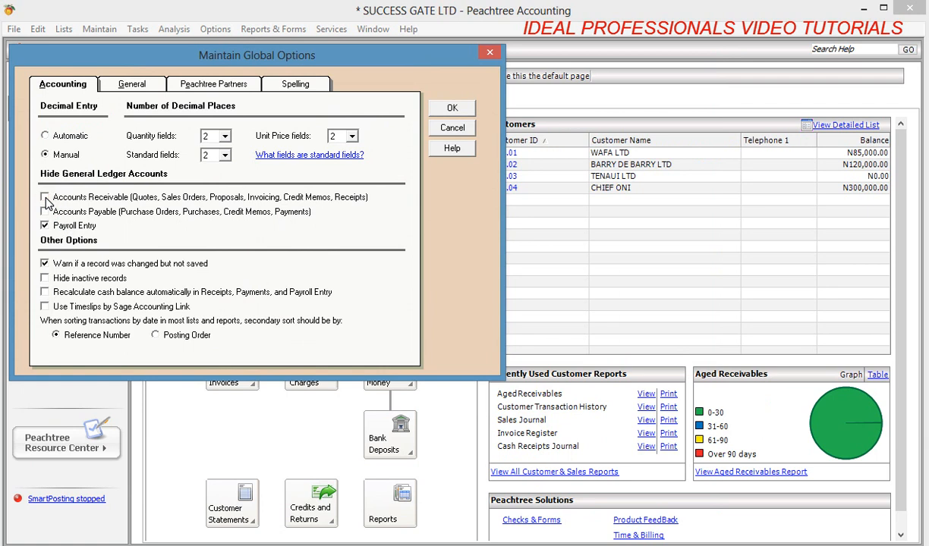
{"action": "left_click", "coordinate": [448, 108]}
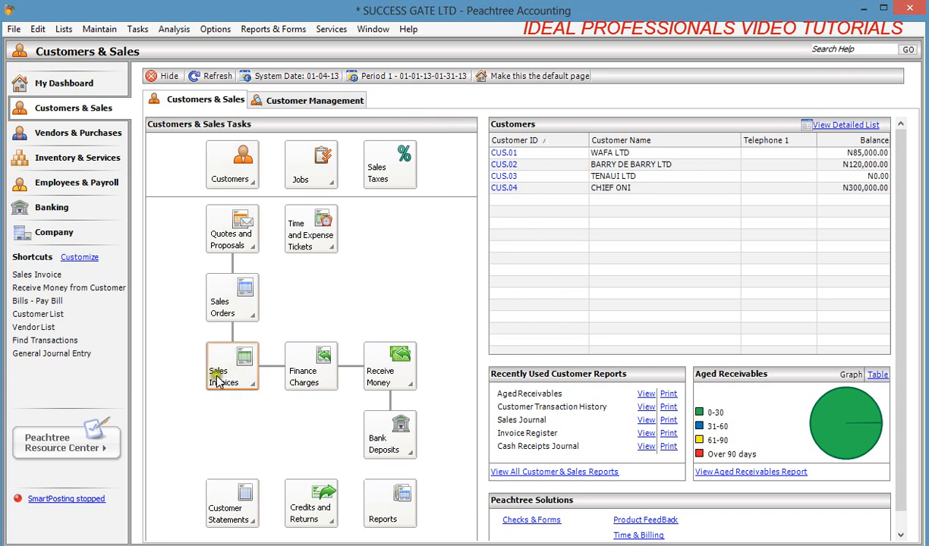
Check the sales invoice list for invoice 1003 and post all journals.
{"action": "left_click", "coordinate": [248, 383]}
{"action": "left_click", "coordinate": [292, 420]}
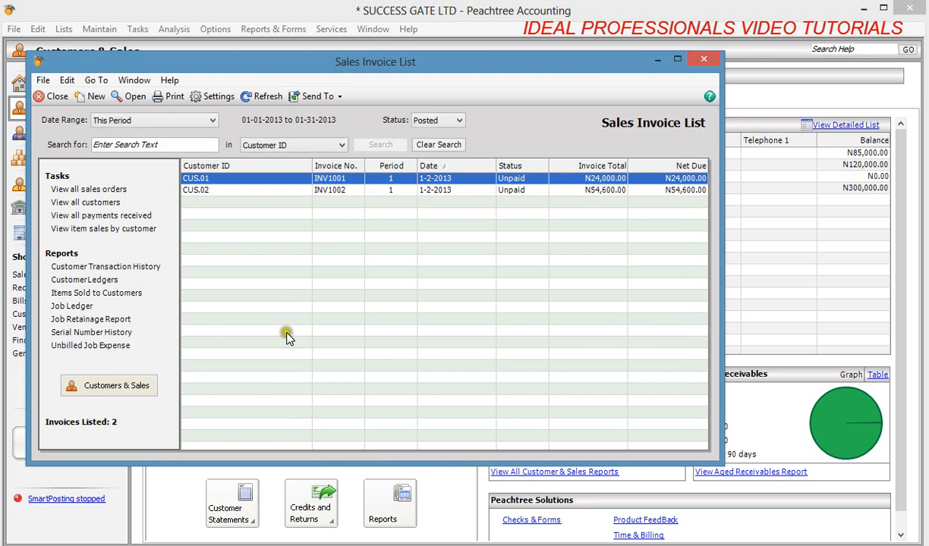
{"action": "left_click", "coordinate": [701, 61]}
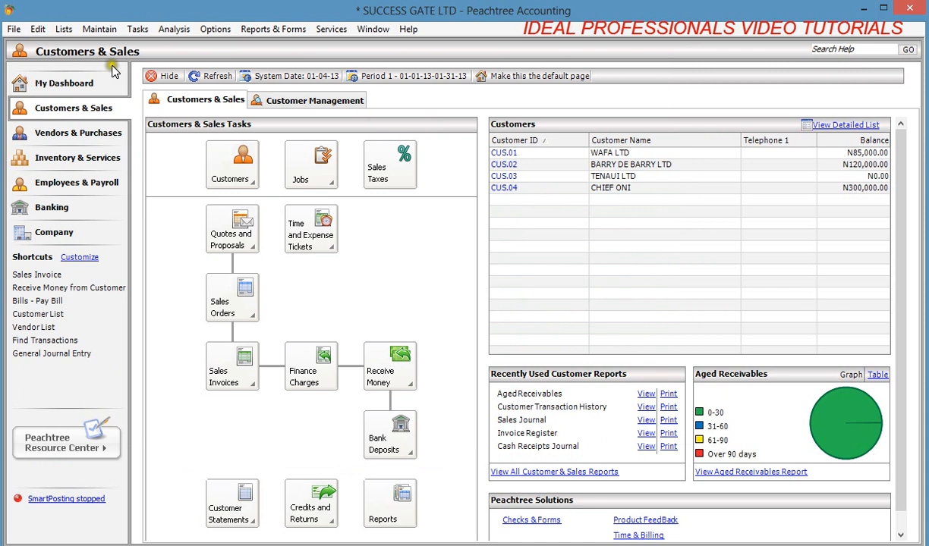
{"action": "left_click", "coordinate": [137, 31]}
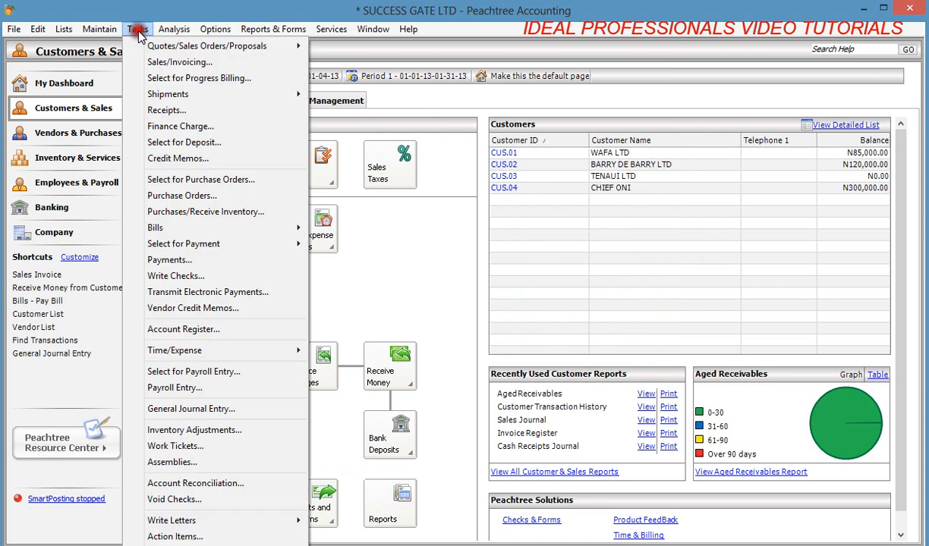
{"action": "mouse_move", "coordinate": [175, 545]}
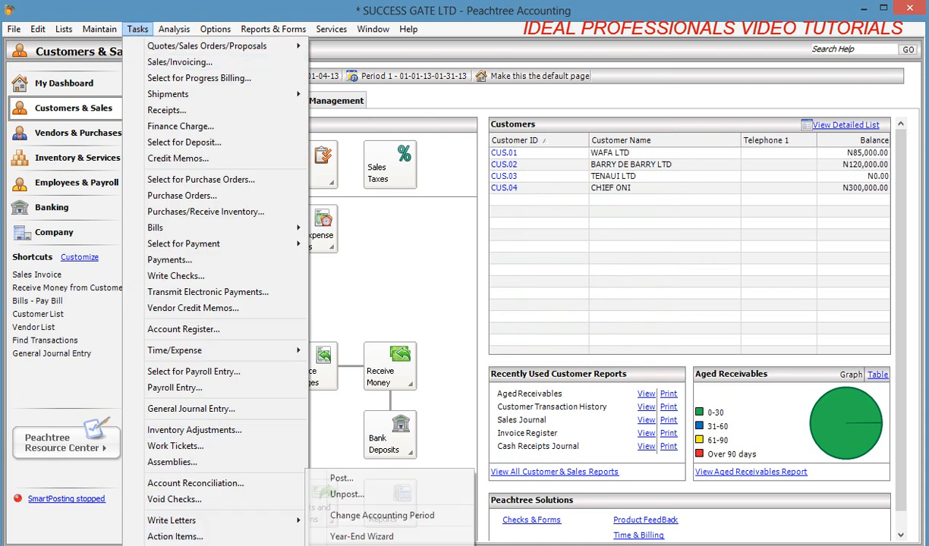
{"action": "left_click", "coordinate": [341, 479]}
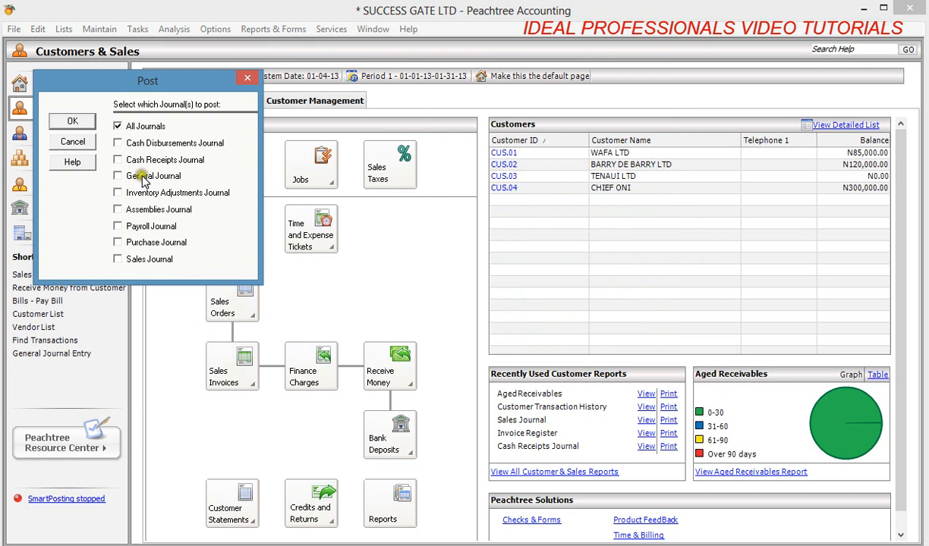
{"action": "left_click", "coordinate": [69, 121]}
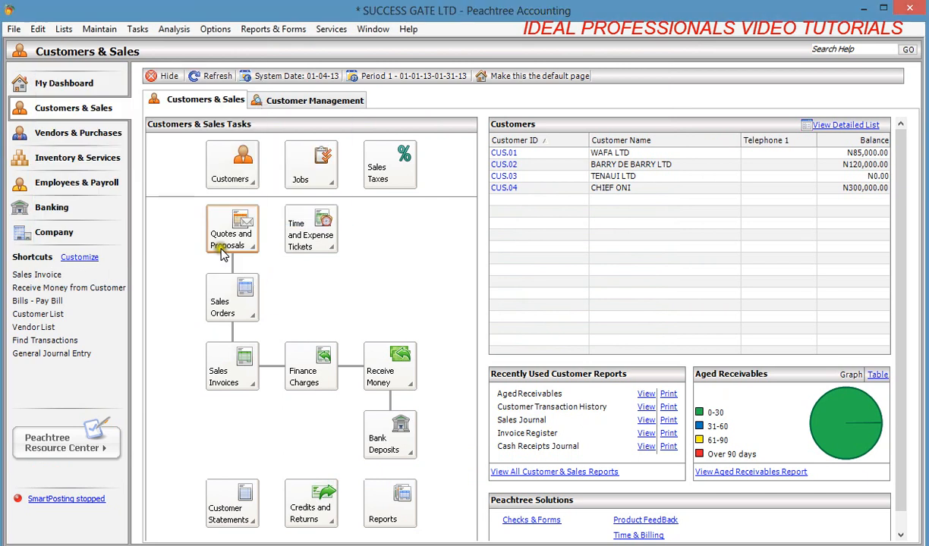
Open invoice 1003 from the sales invoice list and set the RENTAL SERVICE line's GL account to 4306, RENTAL SERVICES.
{"action": "left_click", "coordinate": [250, 376]}
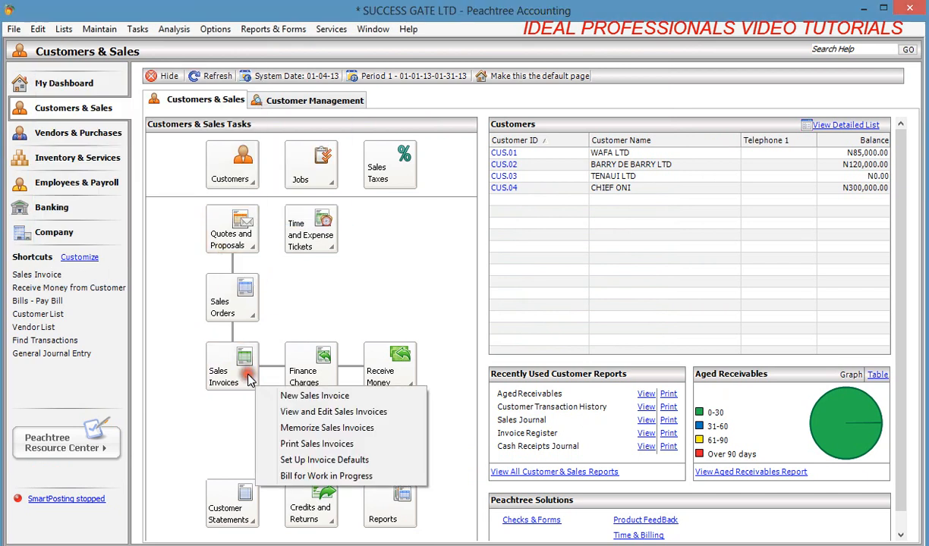
{"action": "left_click", "coordinate": [282, 414]}
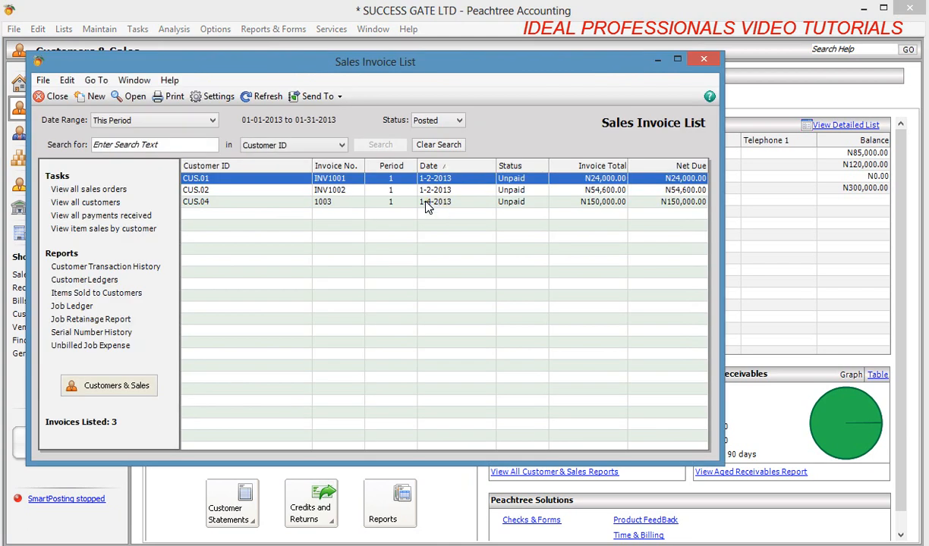
{"action": "double_click", "coordinate": [427, 202]}
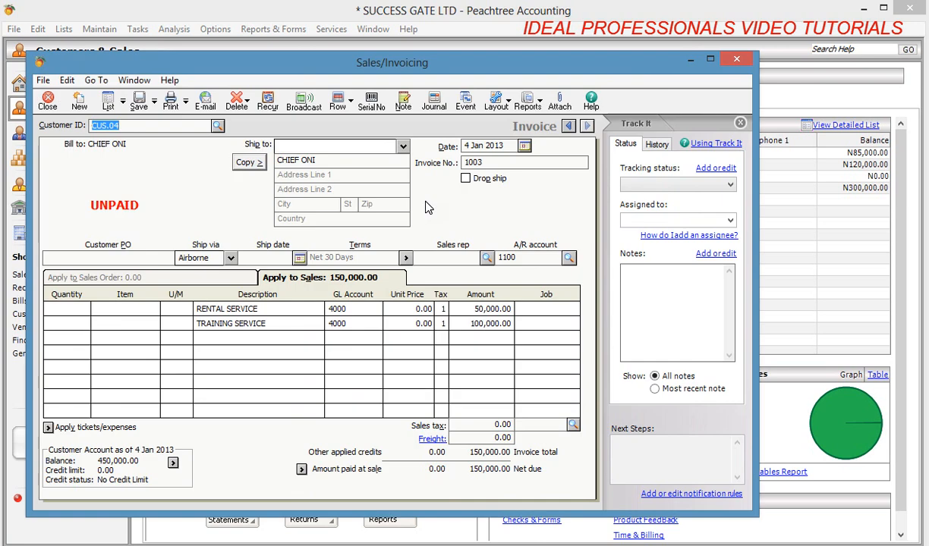
{"action": "left_click", "coordinate": [361, 311]}
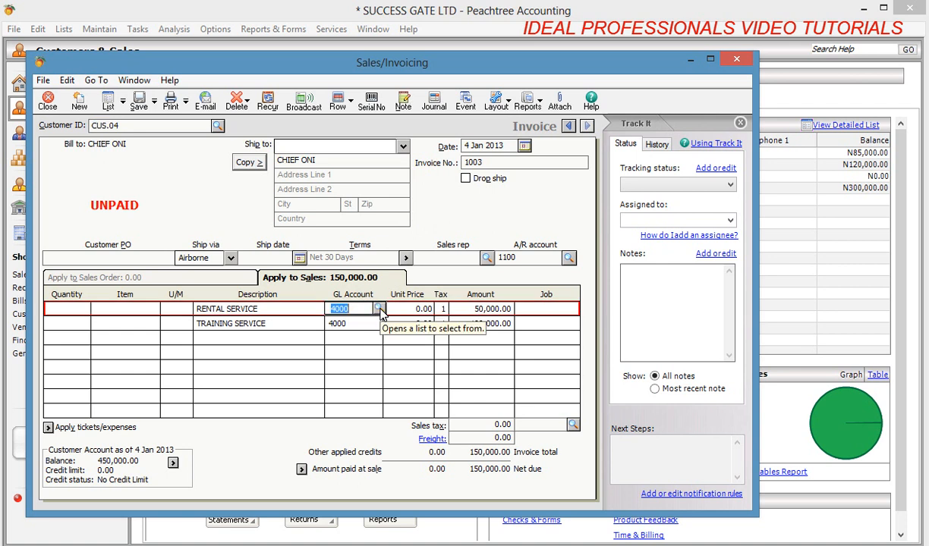
{"action": "left_click", "coordinate": [378, 310]}
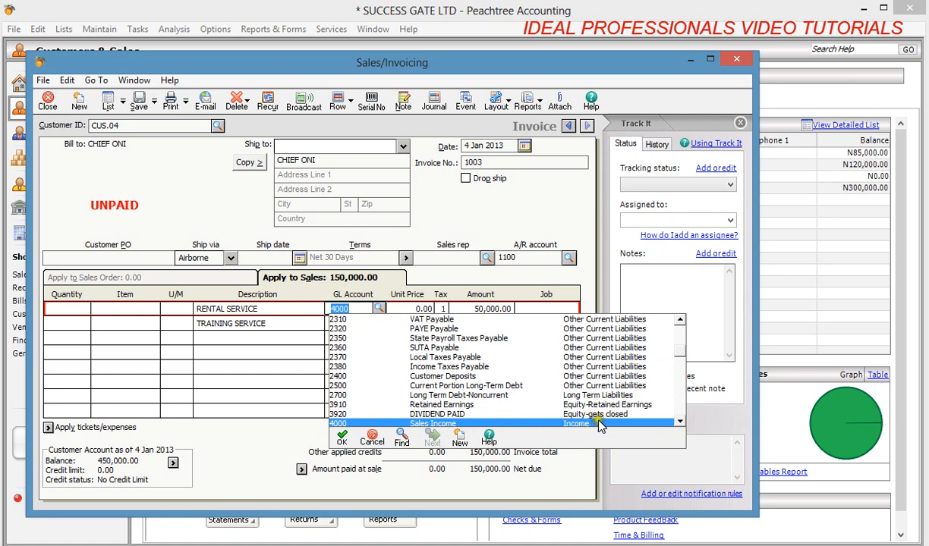
{"action": "left_click", "coordinate": [679, 424]}
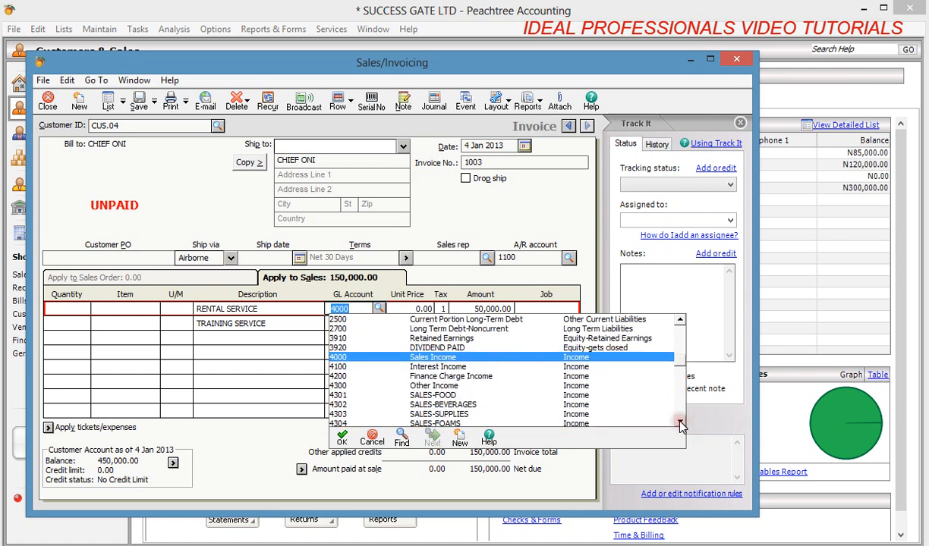
{"action": "left_click", "coordinate": [680, 423]}
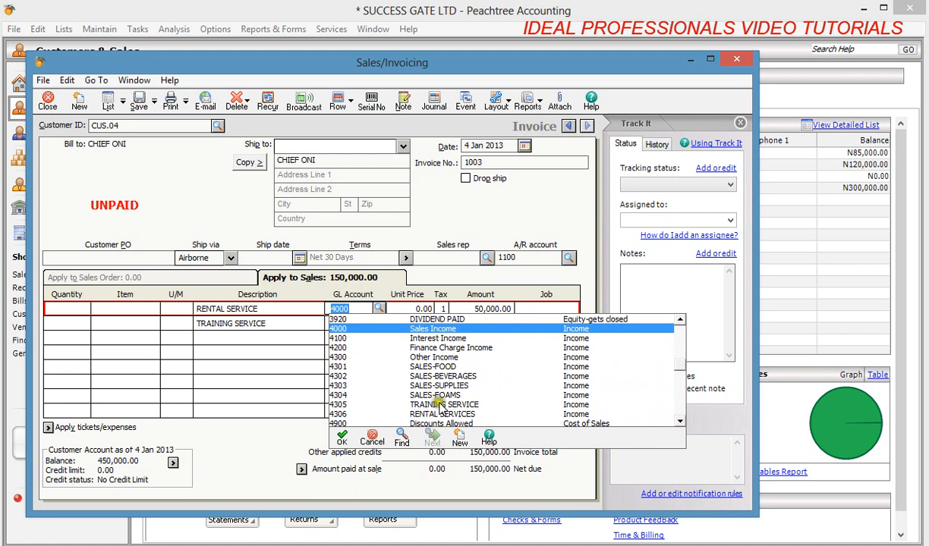
{"action": "double_click", "coordinate": [575, 415]}
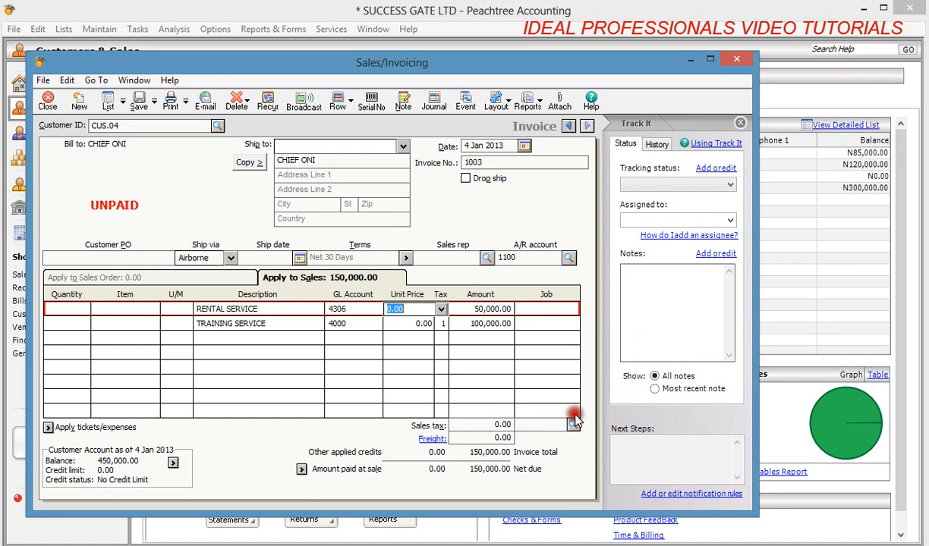
Set the TRAINING SERVICE line's GL account to 4305, TRAINING SERVICE.
{"action": "left_click", "coordinate": [338, 323]}
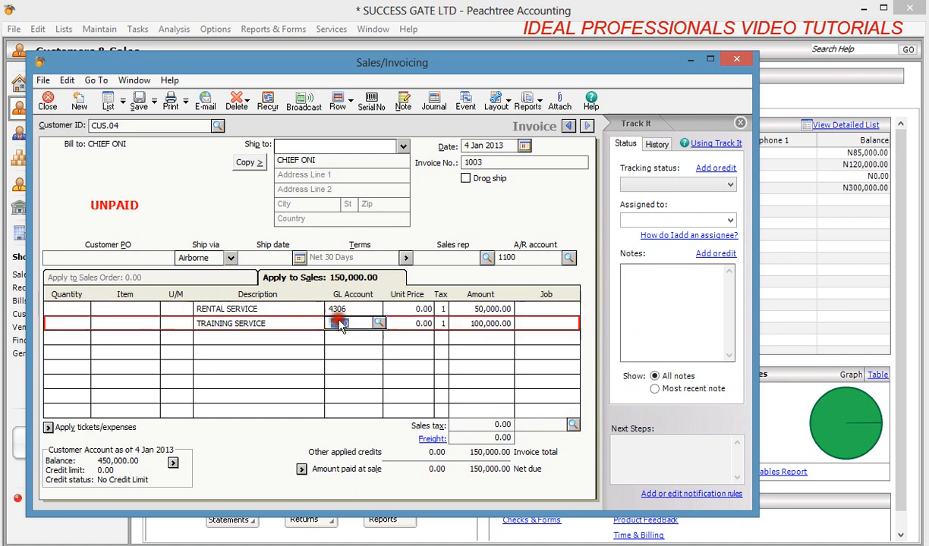
{"action": "left_click", "coordinate": [380, 324]}
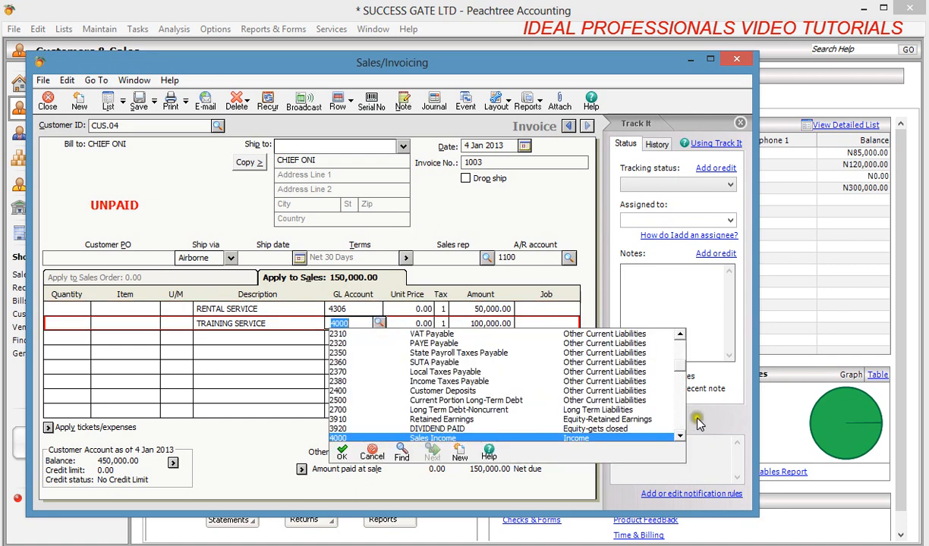
{"action": "left_click", "coordinate": [679, 437]}
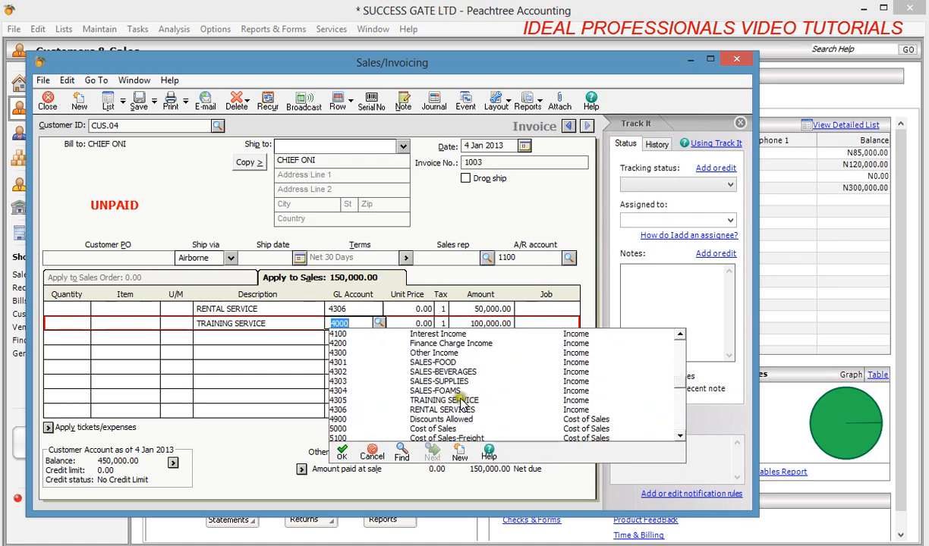
{"action": "left_click", "coordinate": [562, 399]}
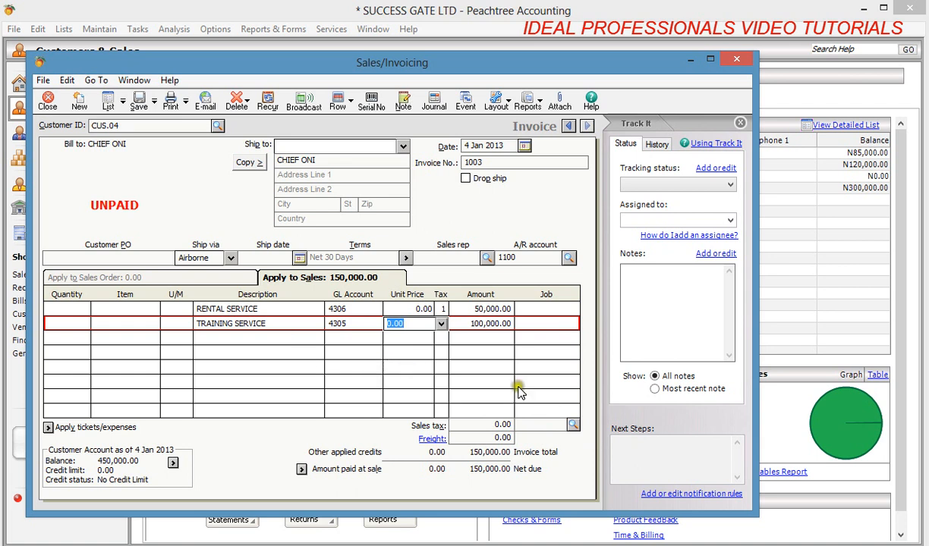
Apply the VAT 01 sales tax to invoice 1003 and set the TRAINING SERVICE line's tax type to 2, Exempt.
{"action": "left_click", "coordinate": [572, 427]}
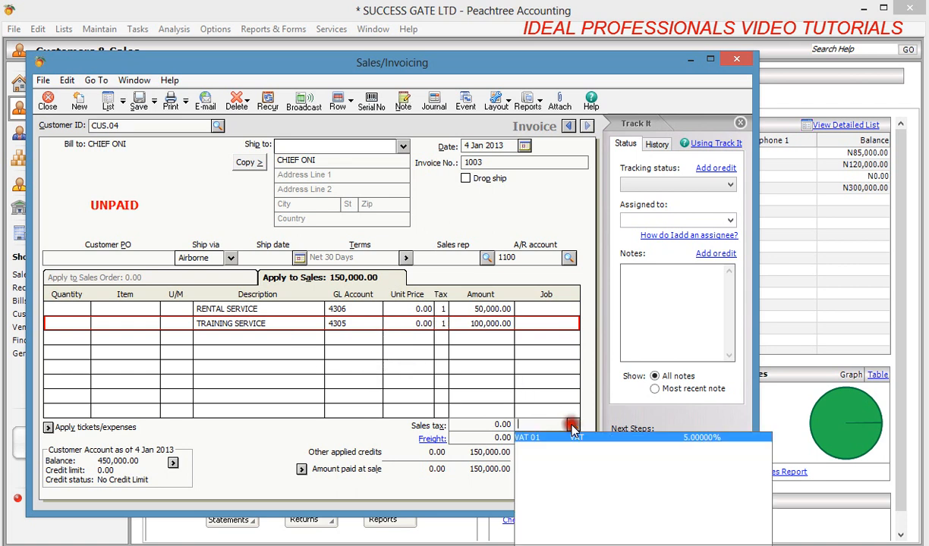
{"action": "left_click", "coordinate": [571, 440]}
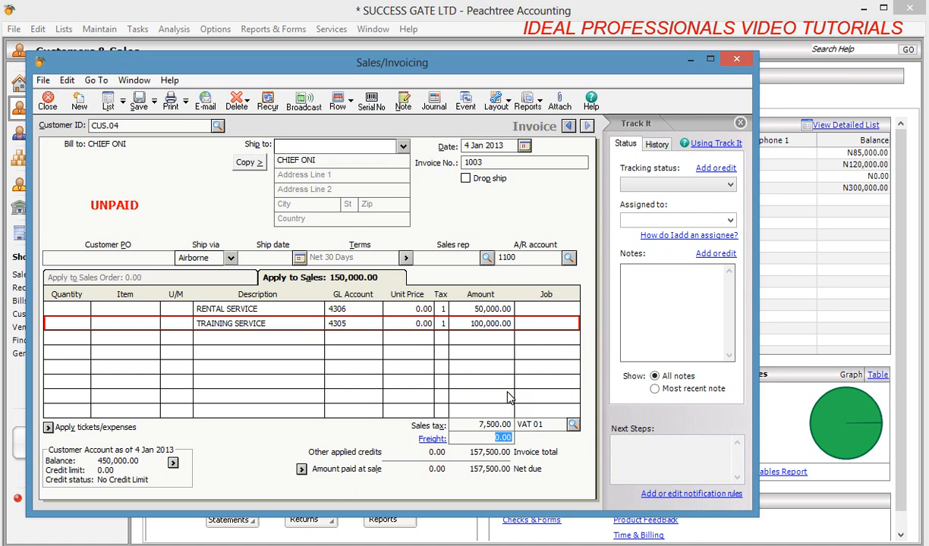
{"action": "left_click", "coordinate": [443, 325]}
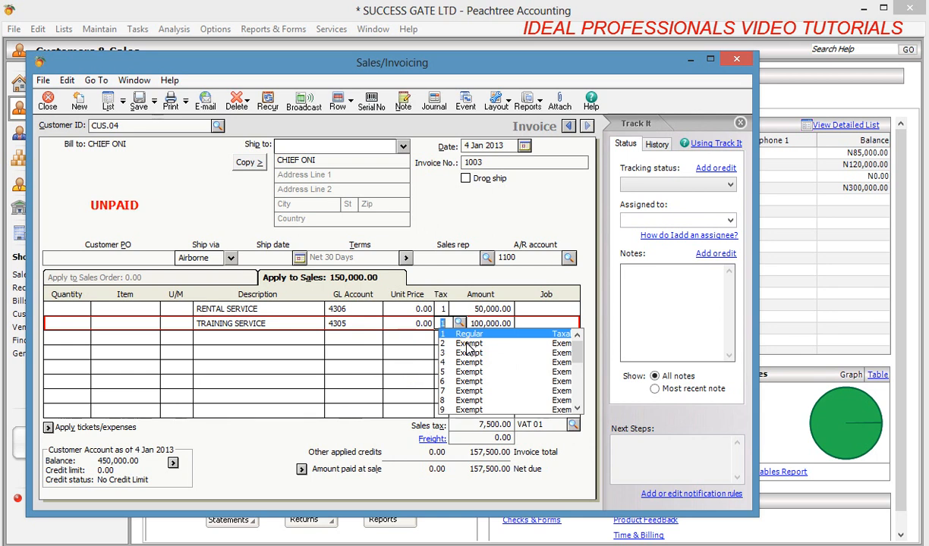
{"action": "left_click", "coordinate": [467, 345]}
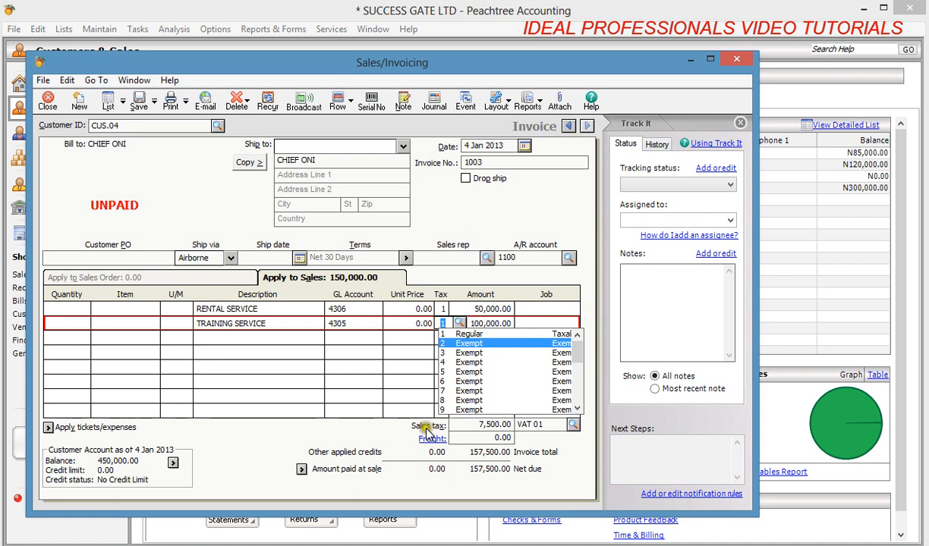
{"action": "left_click", "coordinate": [459, 345]}
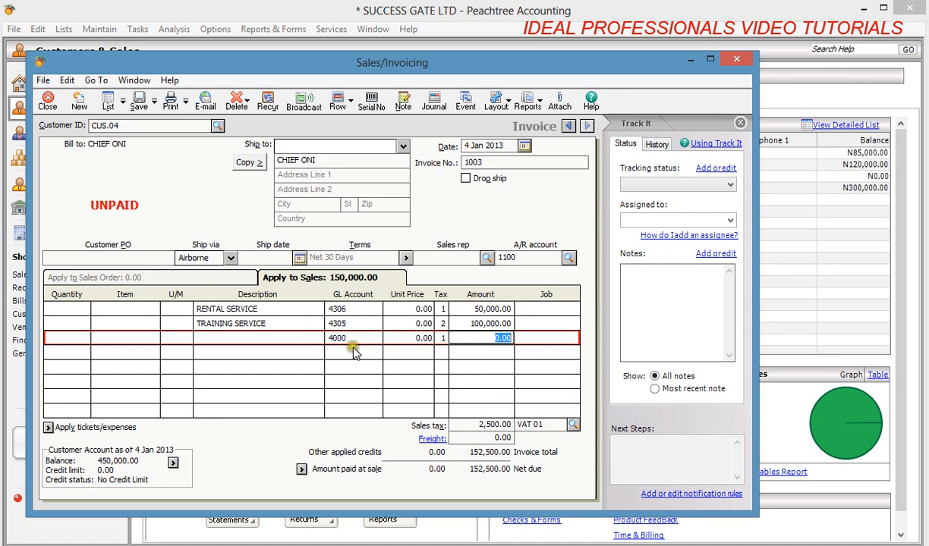
Save invoice 1003 and close both the invoicing window and the sales invoice list.
{"action": "left_click", "coordinate": [139, 104]}
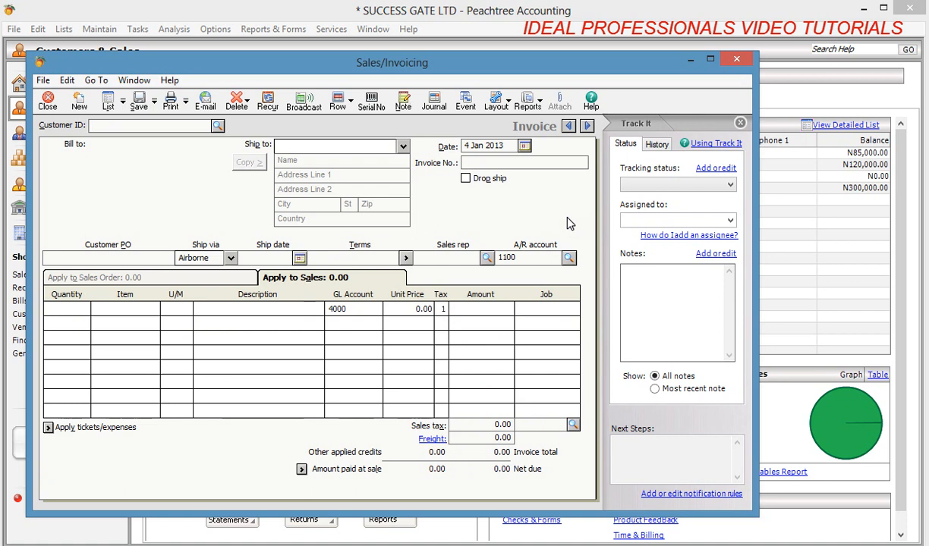
{"action": "left_click", "coordinate": [740, 59]}
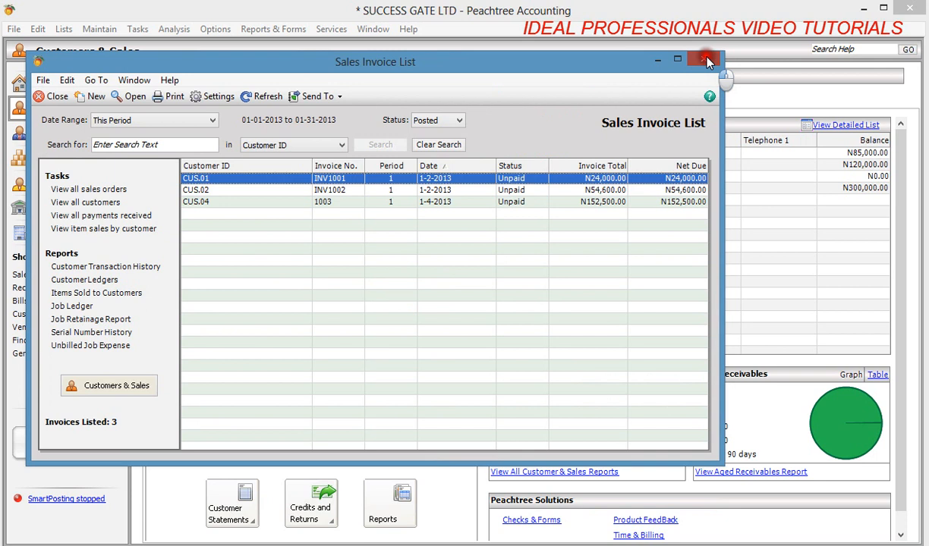
{"action": "left_click", "coordinate": [704, 61]}
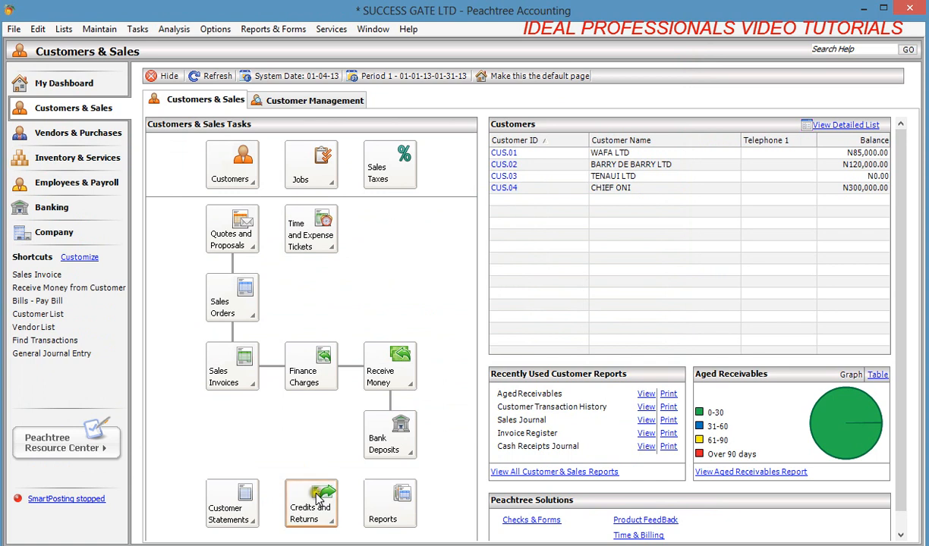
Start a new credit memo for customer CUS.01, WAFA LTD, with credit number CRN01.
{"action": "left_click", "coordinate": [321, 516]}
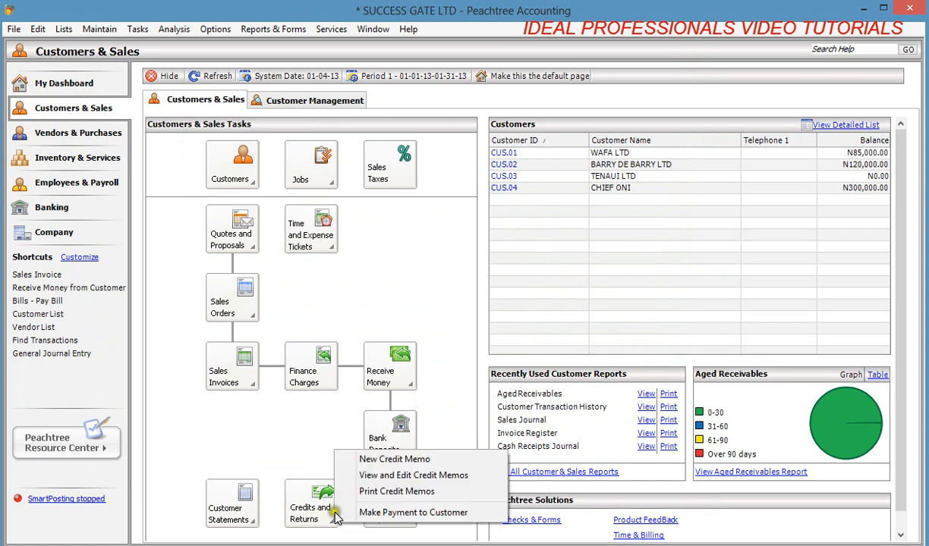
{"action": "left_click", "coordinate": [355, 462]}
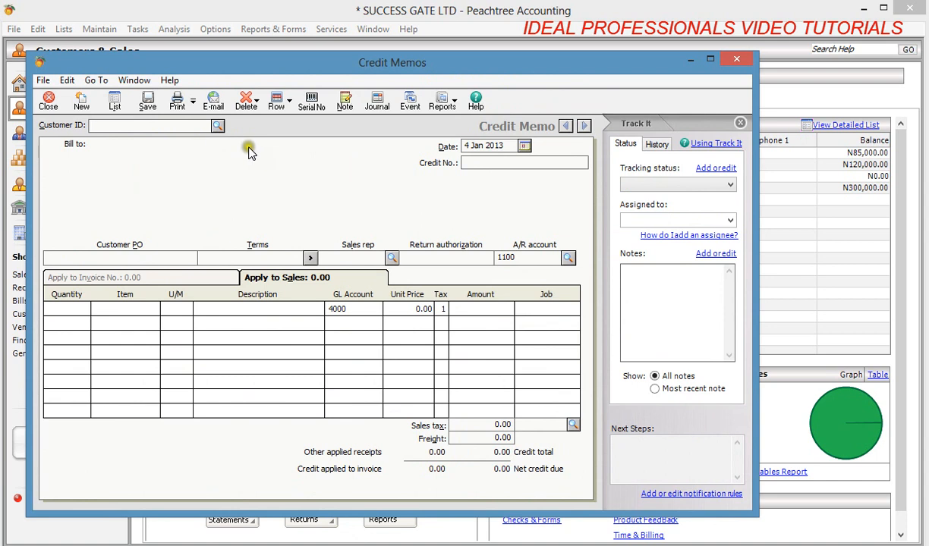
{"action": "left_click", "coordinate": [217, 127]}
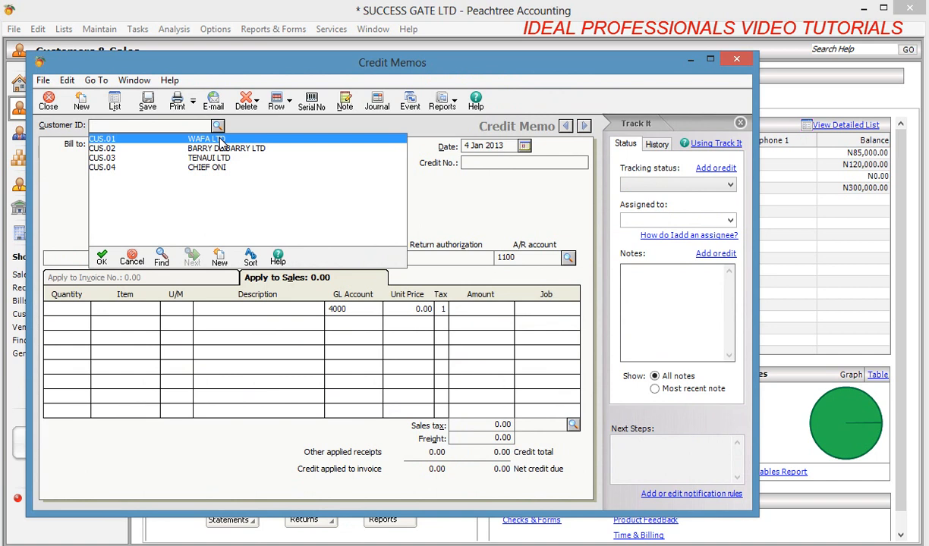
{"action": "double_click", "coordinate": [220, 141]}
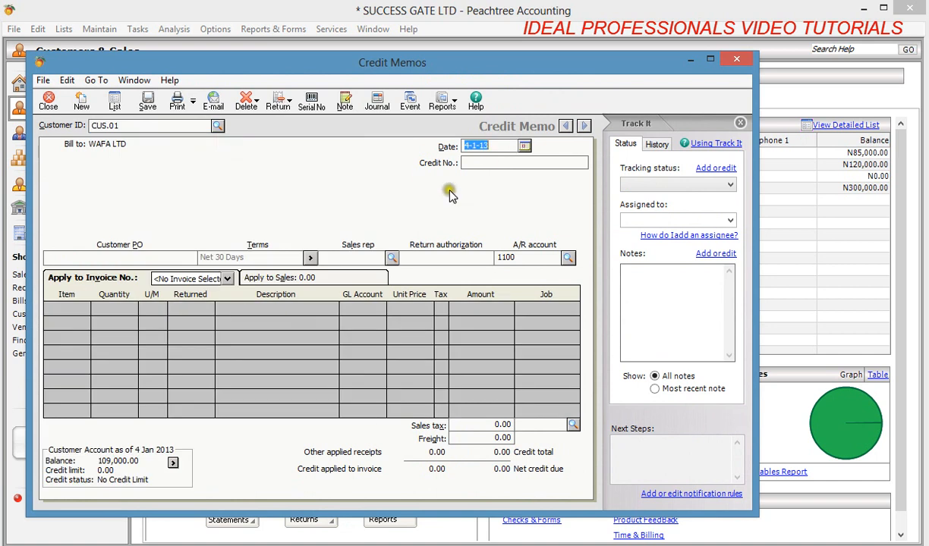
{"action": "left_click", "coordinate": [481, 163]}
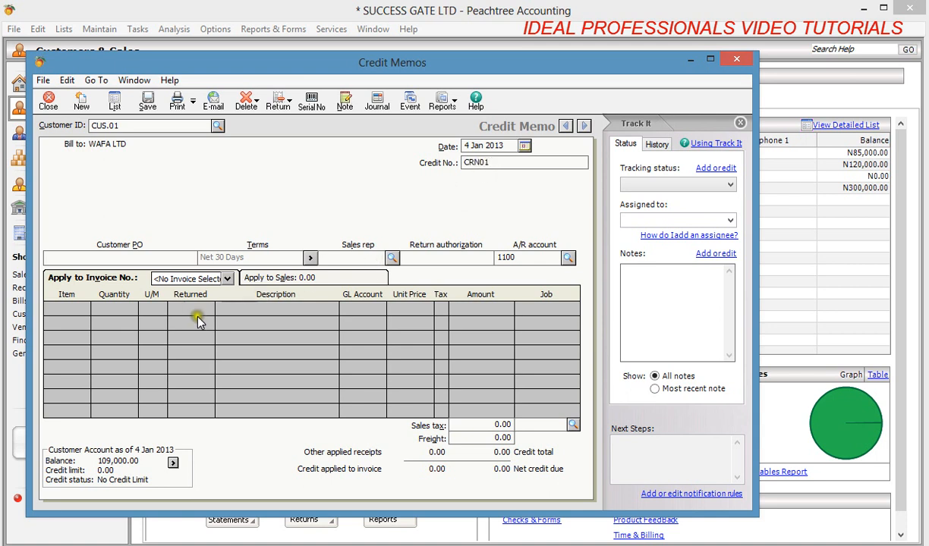
Apply the credit memo to INV1001 with 1 FOOD and 2 BEVERAGES returned, and save and close it.
{"action": "left_click", "coordinate": [227, 280]}
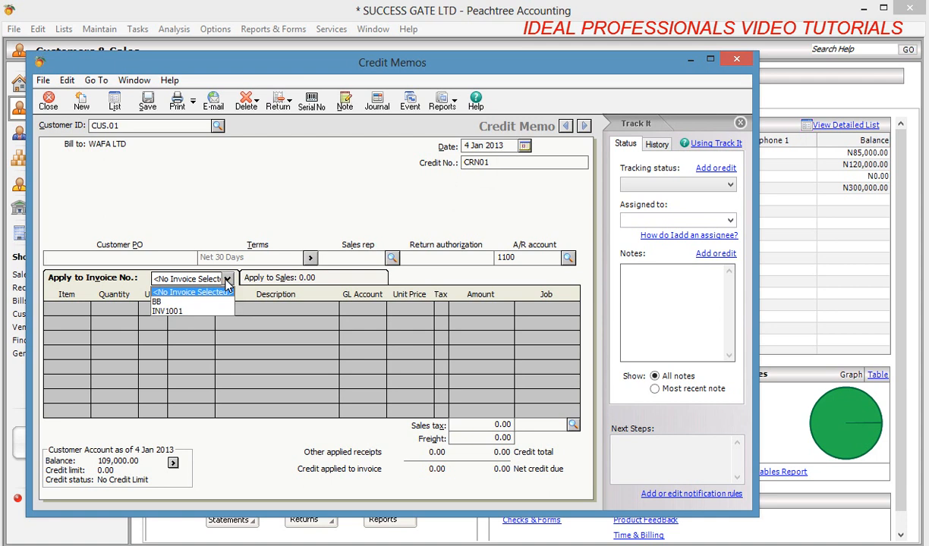
{"action": "left_click", "coordinate": [202, 312]}
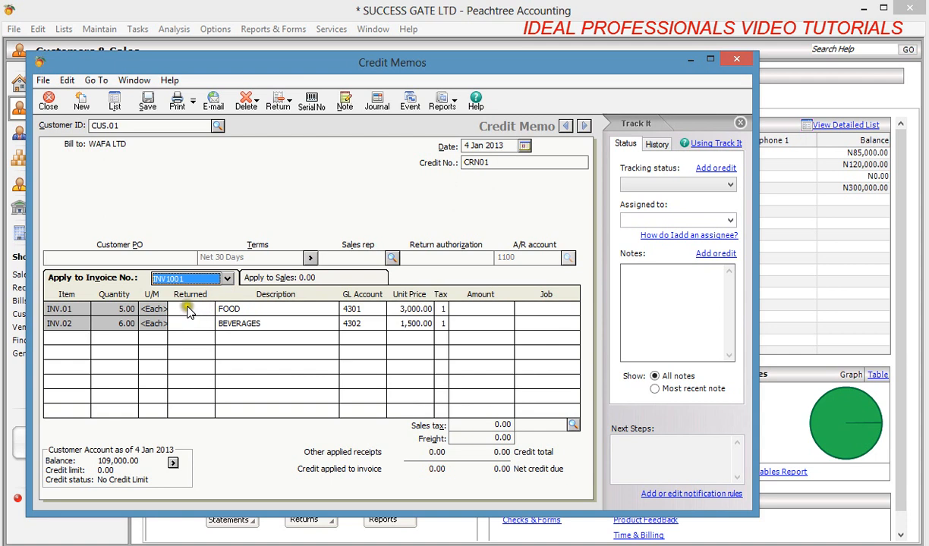
{"action": "left_click", "coordinate": [196, 315]}
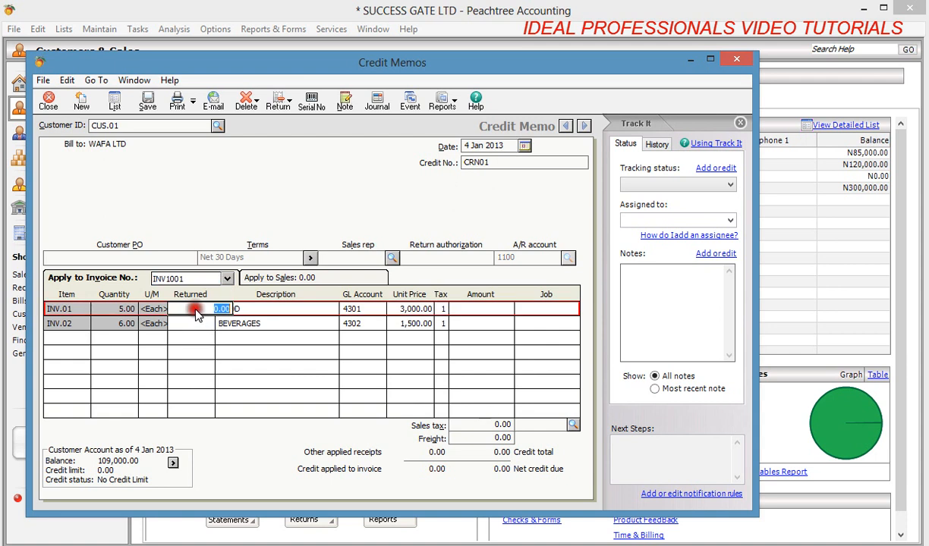
{"action": "type", "text": "1"}
{"action": "left_click", "coordinate": [182, 326]}
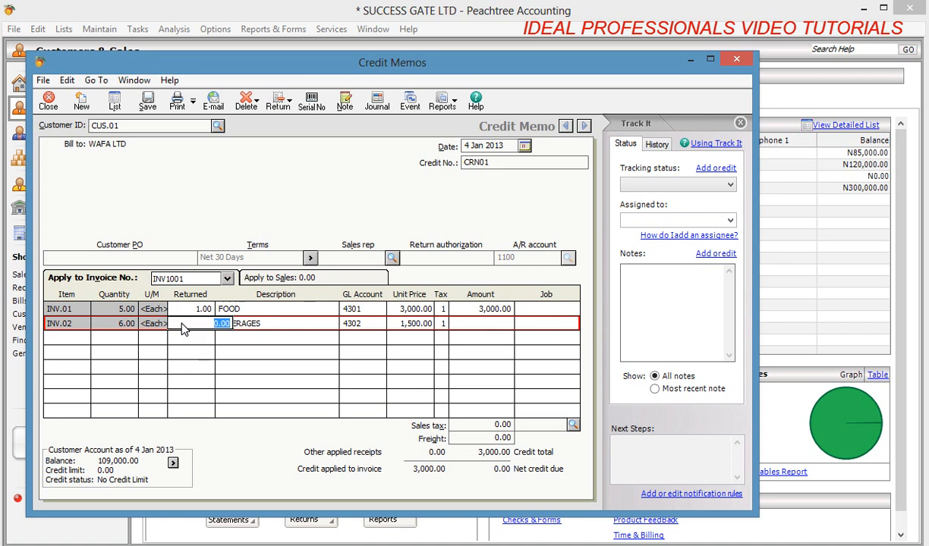
{"action": "type", "text": "2"}
{"action": "key", "text": "Tab"}
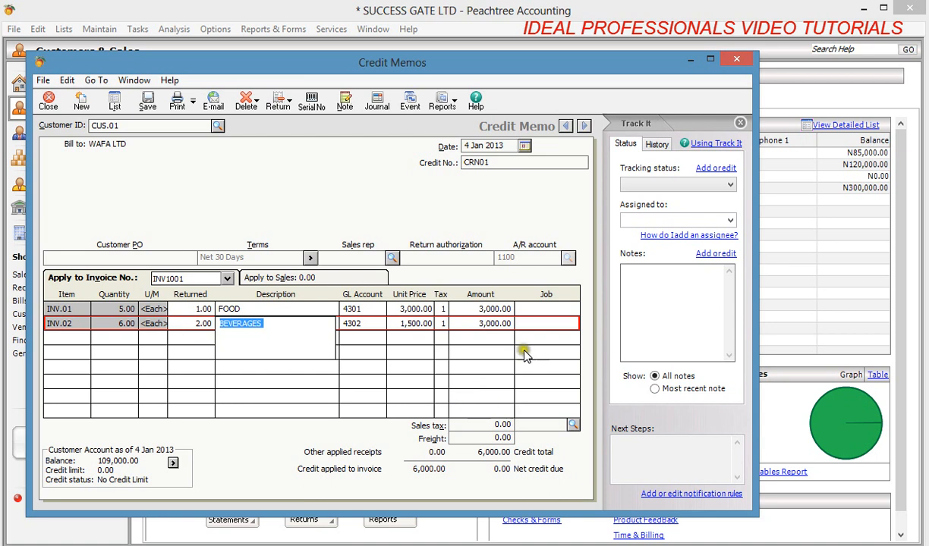
{"action": "left_click", "coordinate": [150, 105]}
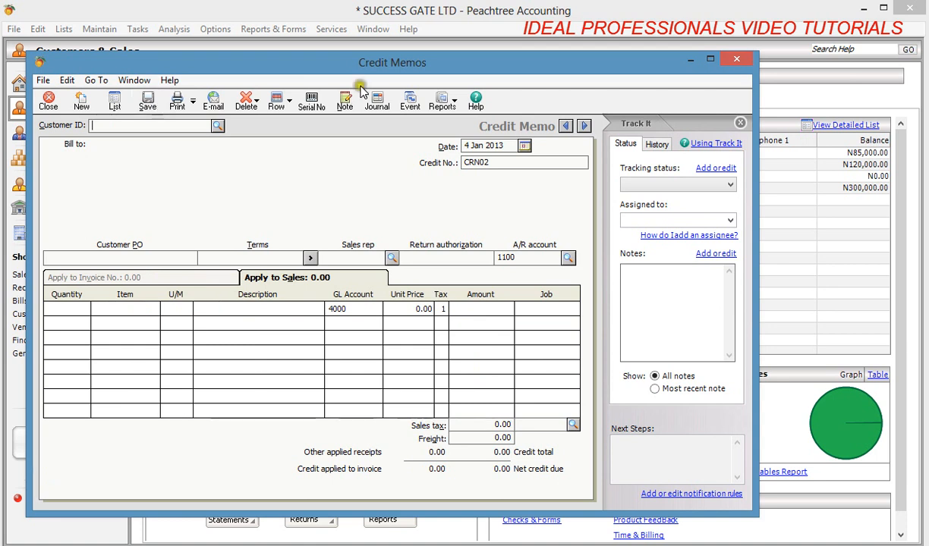
{"action": "left_click", "coordinate": [734, 60]}
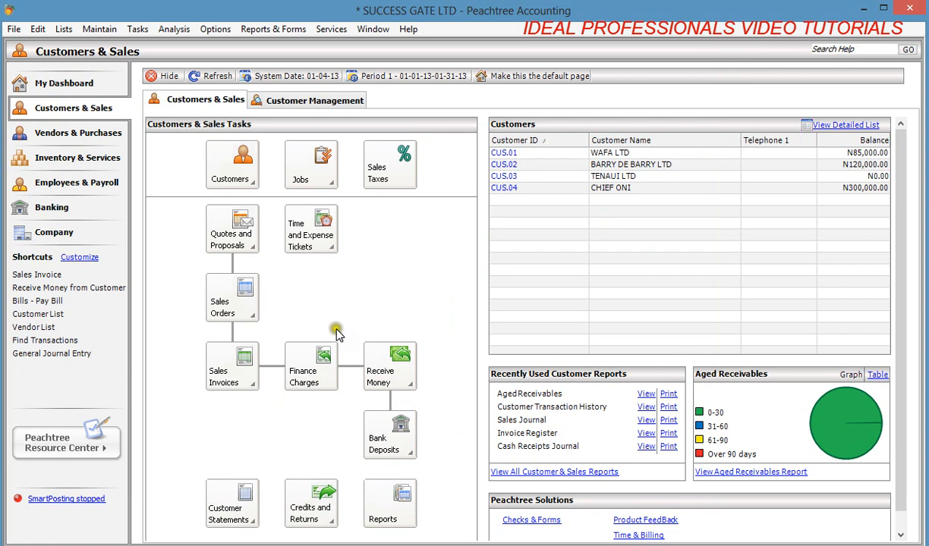
Post the Sales Journal and open a new receipt using GT BANK as the cash account.
{"action": "left_click", "coordinate": [136, 30]}
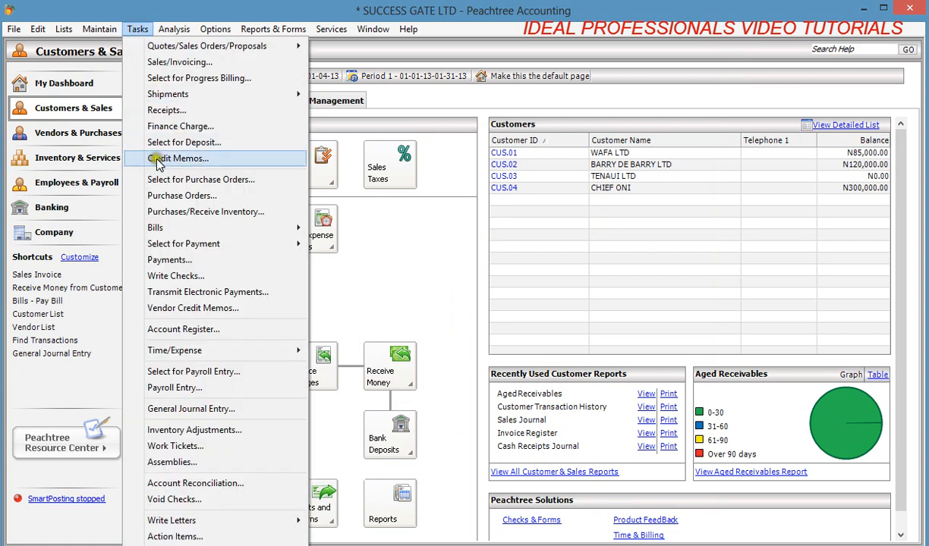
{"action": "left_click", "coordinate": [161, 114]}
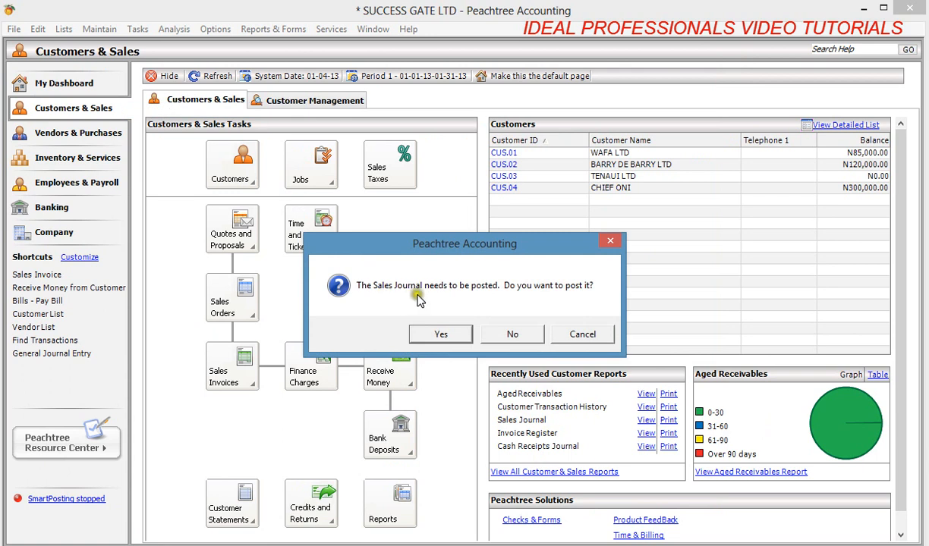
{"action": "left_click", "coordinate": [441, 335]}
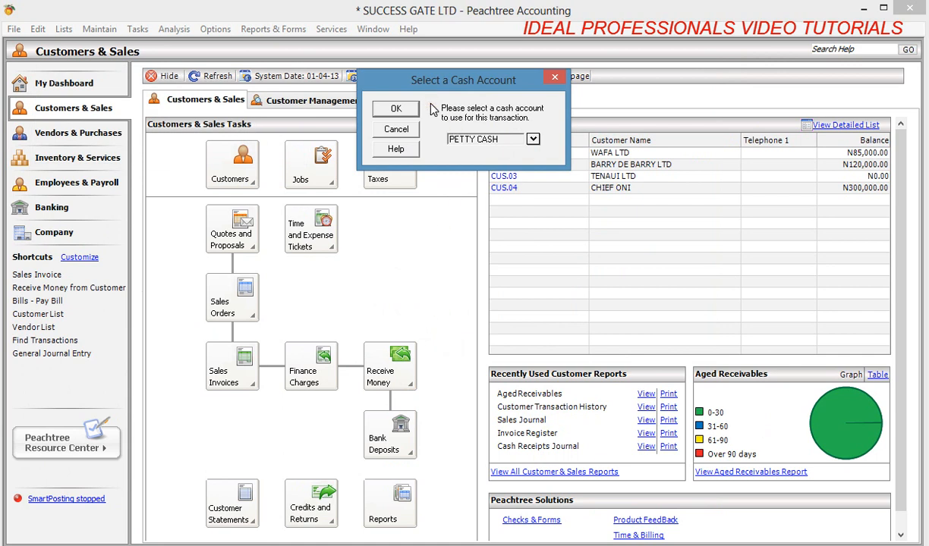
{"action": "left_click", "coordinate": [533, 139]}
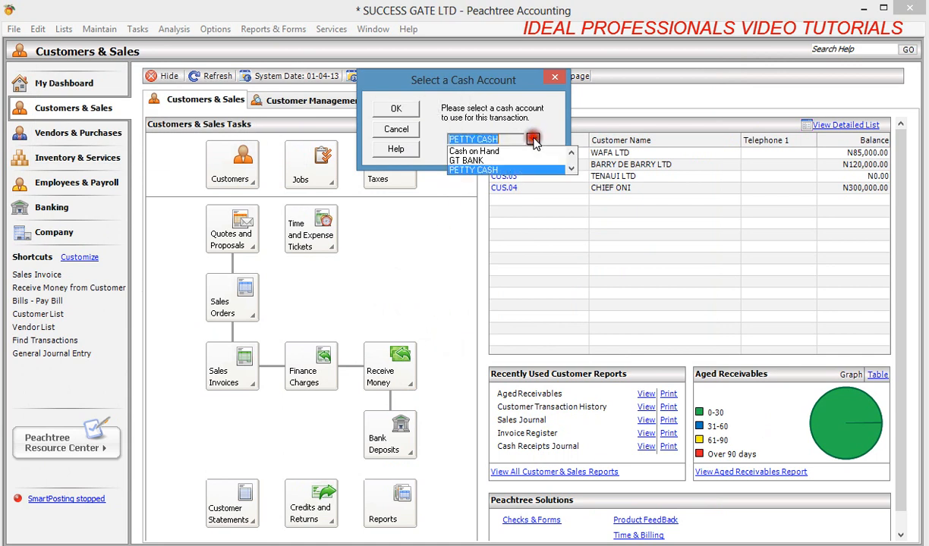
{"action": "left_click", "coordinate": [469, 160]}
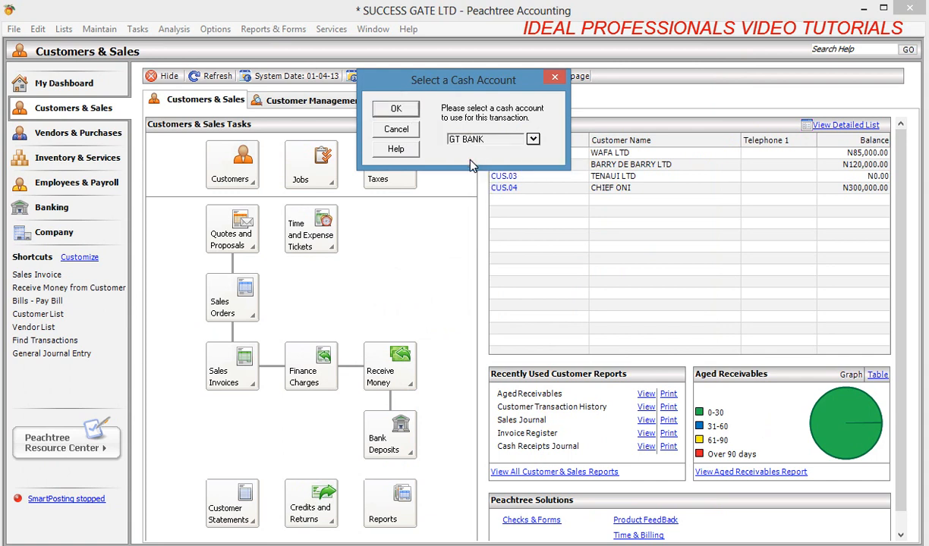
{"action": "left_click", "coordinate": [406, 110]}
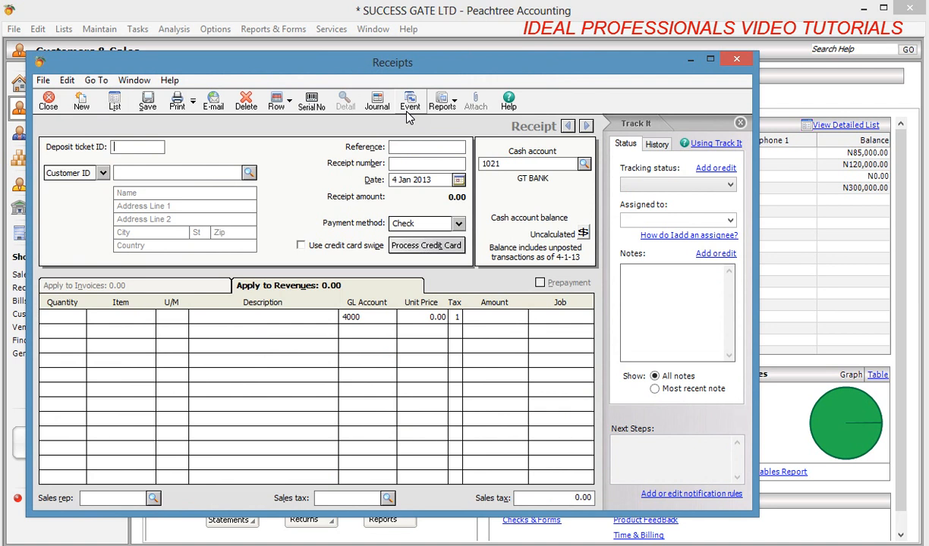
Fill in the receipt for WAFA LTD with reference 0123, receipt number RN01 and date 5 Jan 2013.
{"action": "left_click", "coordinate": [249, 172]}
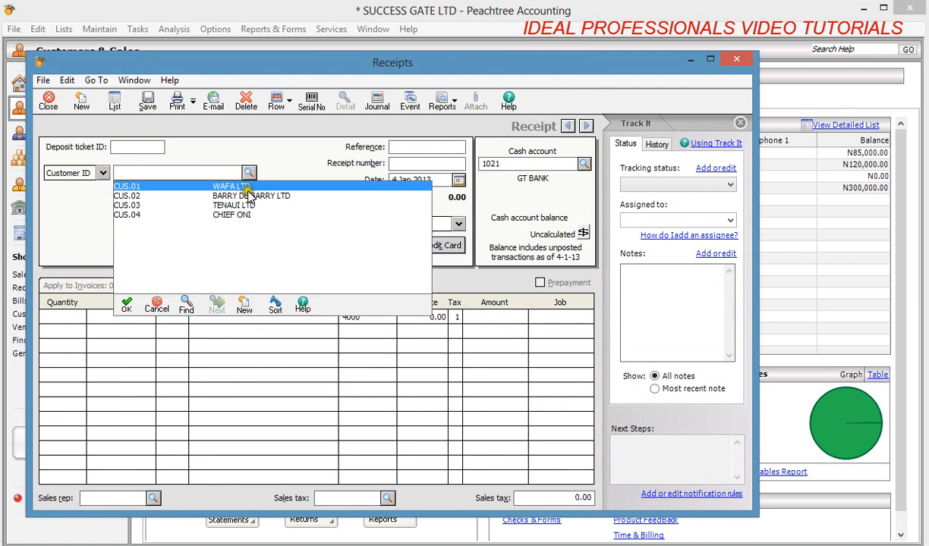
{"action": "double_click", "coordinate": [252, 188]}
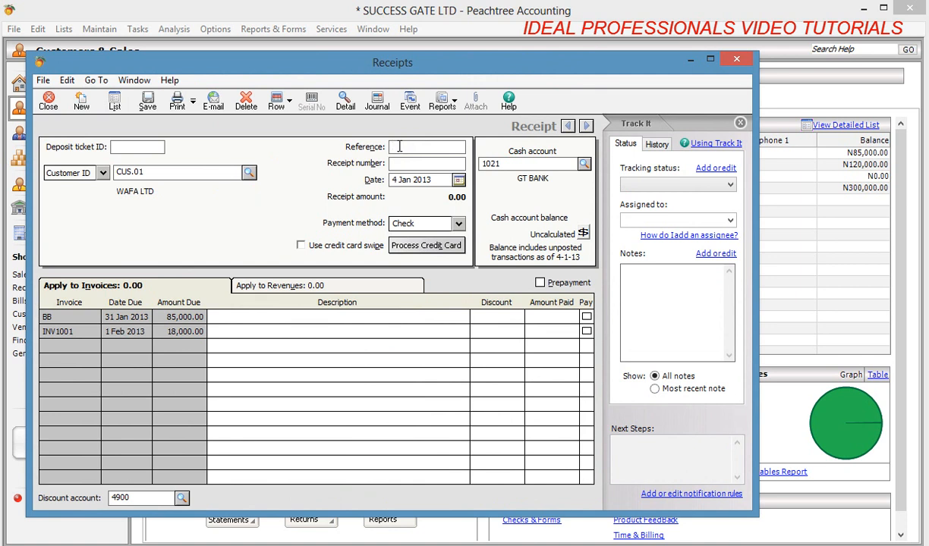
{"action": "type", "text": "87"}
{"action": "key", "text": "BackSpace"}
{"action": "key", "text": "BackSpace"}
{"action": "type", "text": "0123"}
{"action": "left_click", "coordinate": [410, 164]}
{"action": "type", "text": "RN01"}
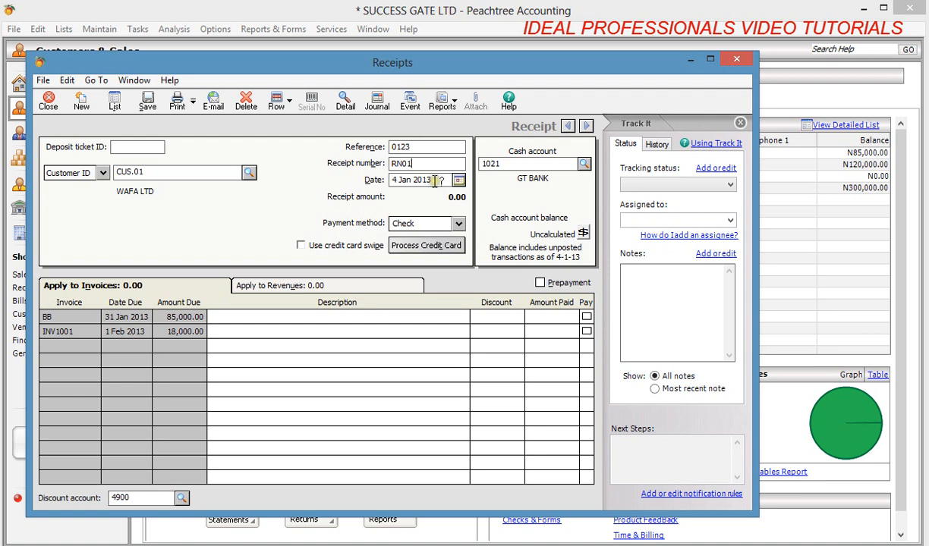
{"action": "left_click", "coordinate": [459, 181]}
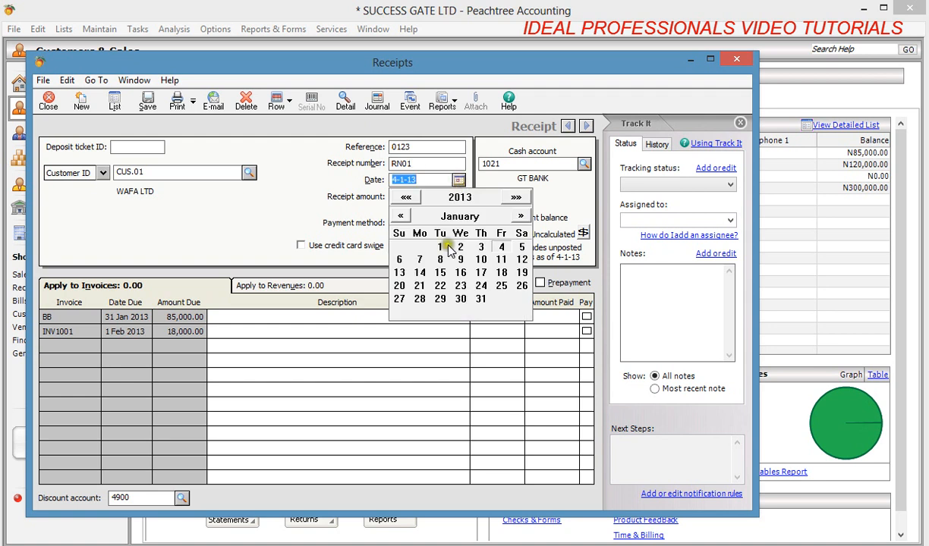
{"action": "left_click", "coordinate": [521, 246]}
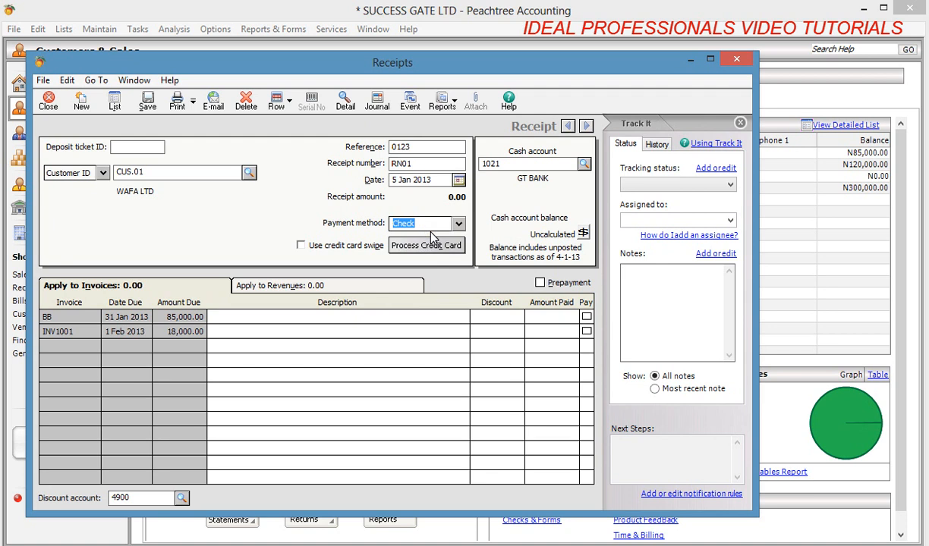
Describe the BB invoice line of the receipt as PART PAYMENT ON ACCOUNT.
{"action": "left_click", "coordinate": [279, 323]}
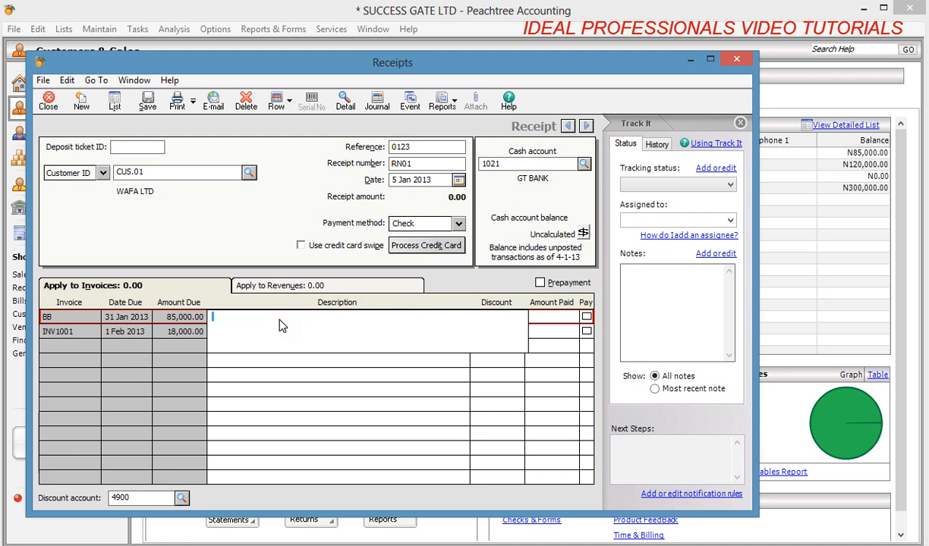
{"action": "left_click", "coordinate": [555, 349]}
{"action": "left_click", "coordinate": [548, 317]}
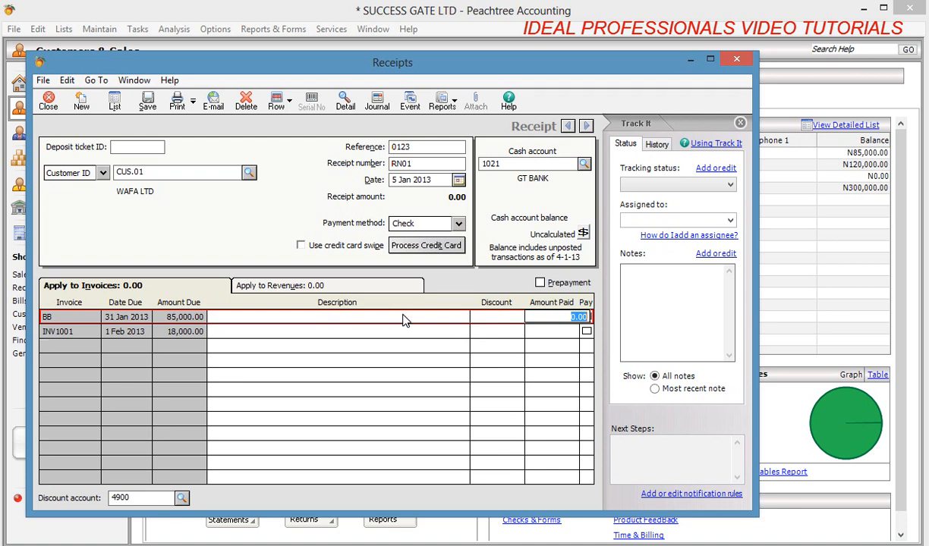
{"action": "left_click", "coordinate": [182, 498]}
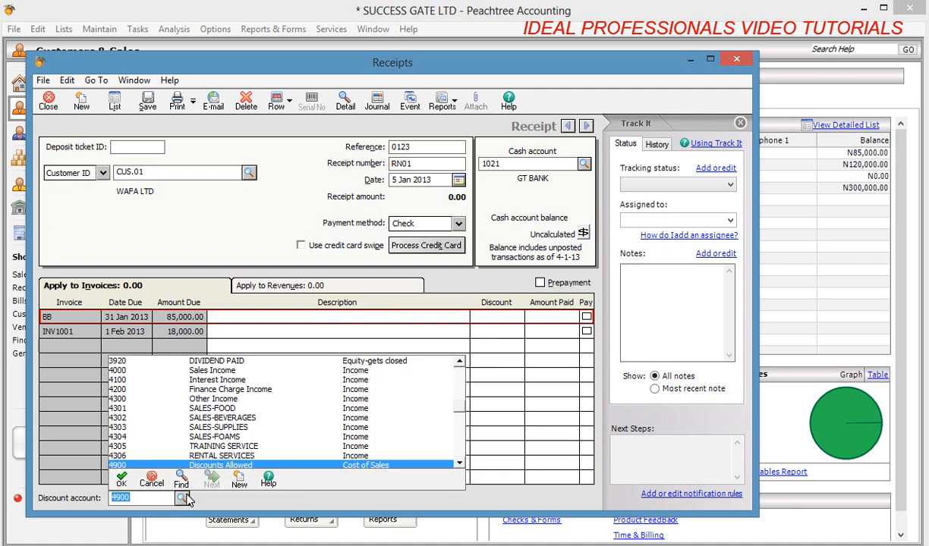
{"action": "left_click", "coordinate": [184, 497]}
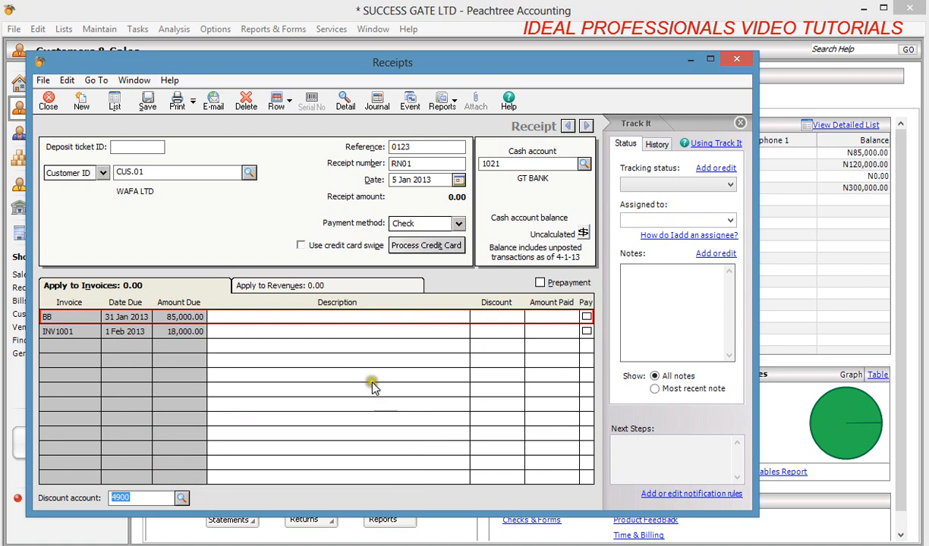
{"action": "left_click", "coordinate": [372, 320]}
{"action": "type", "text": "PART PAYM"}
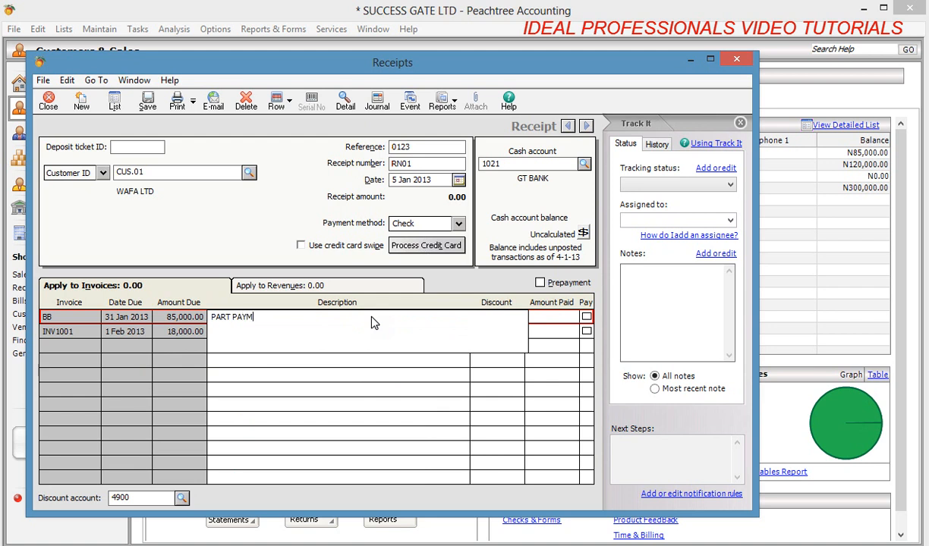
{"action": "type", "text": "ENT ON ACCOUNT"}
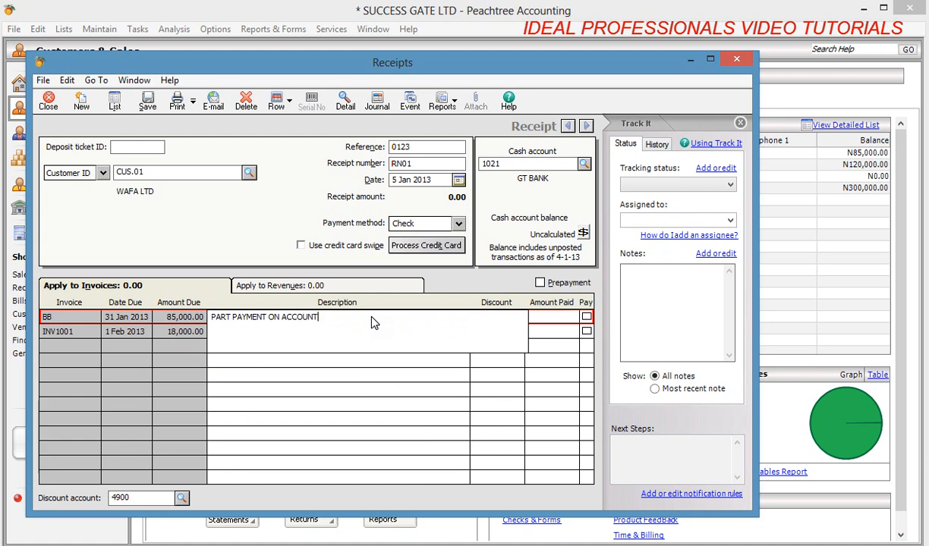
{"action": "key", "text": "Tab"}
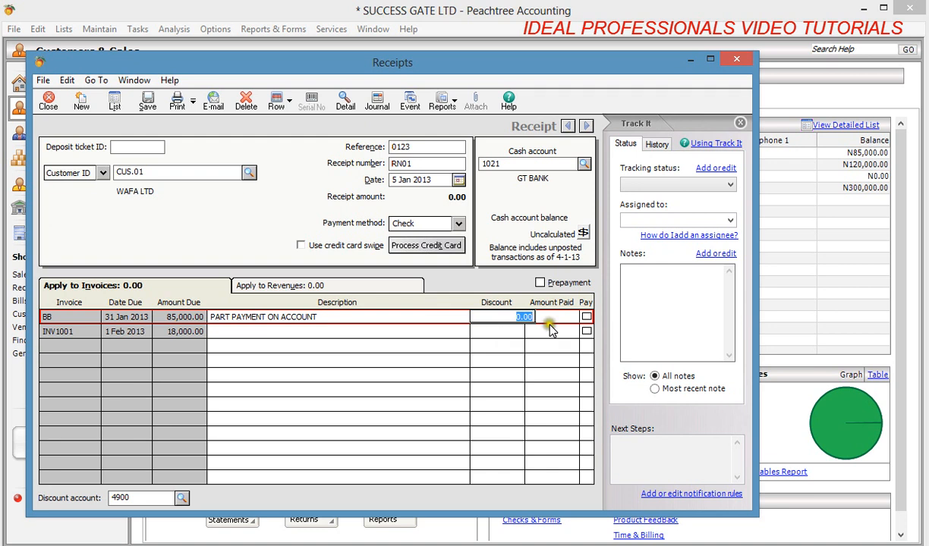
Try to give invoice BB a discount of 5000 and mark it for payment.
{"action": "left_click", "coordinate": [586, 319]}
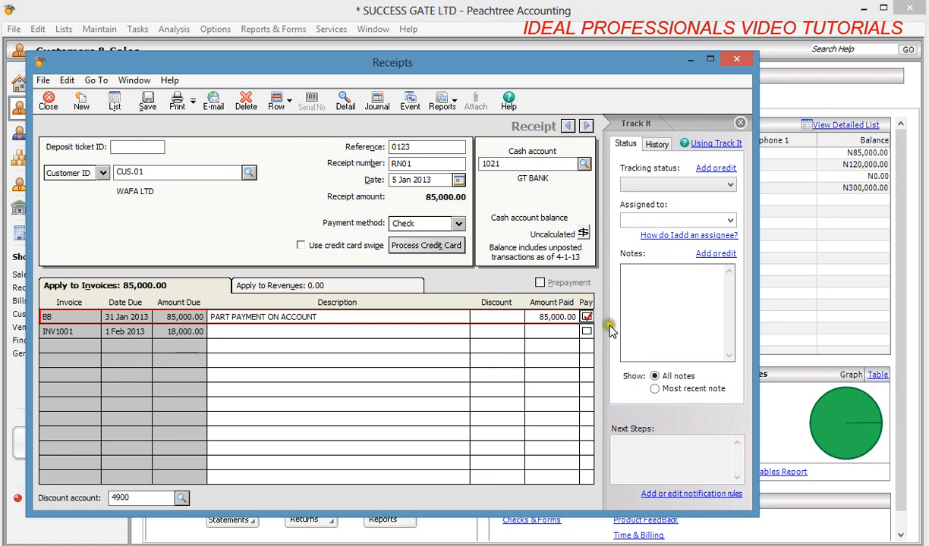
{"action": "left_click", "coordinate": [587, 317]}
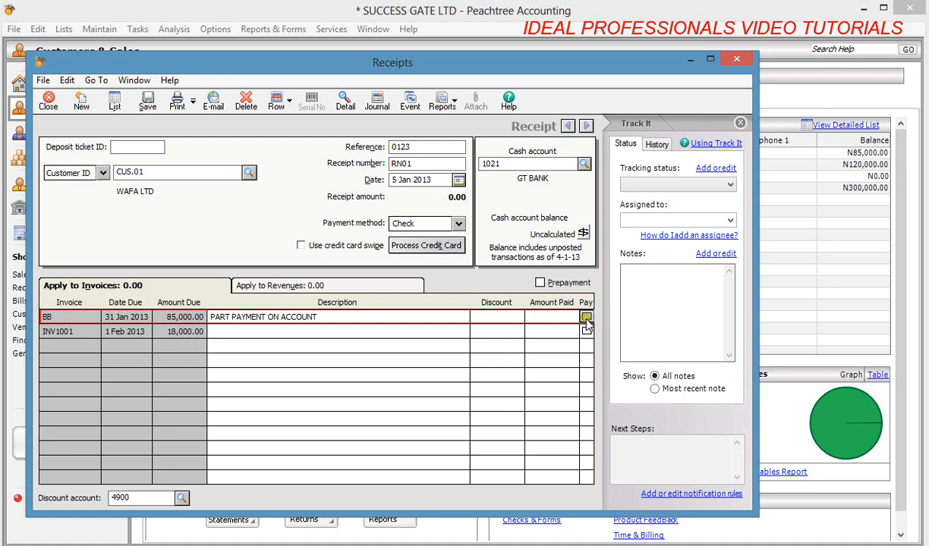
{"action": "left_click", "coordinate": [495, 317]}
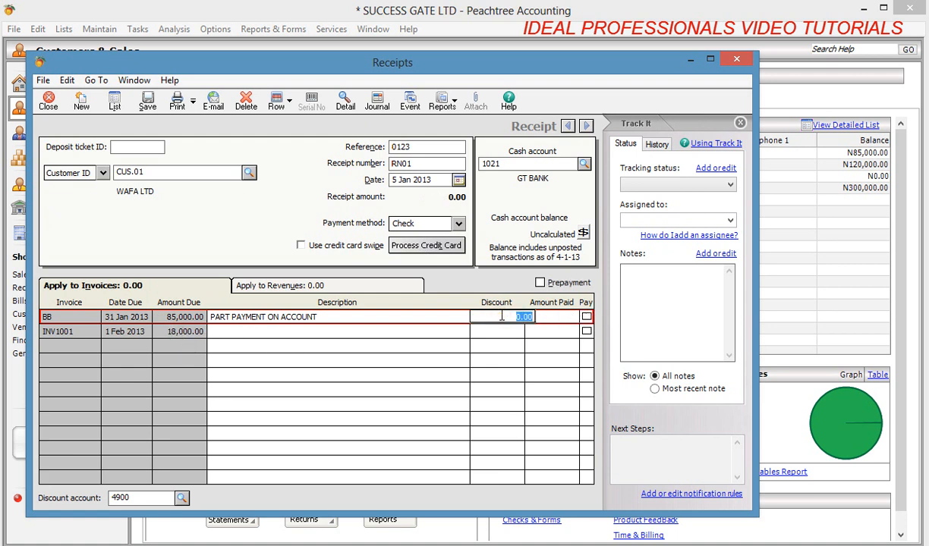
{"action": "type", "text": "5000"}
{"action": "left_click", "coordinate": [587, 316]}
{"action": "left_click", "coordinate": [507, 318]}
{"action": "left_click", "coordinate": [588, 317]}
{"action": "left_click", "coordinate": [587, 317]}
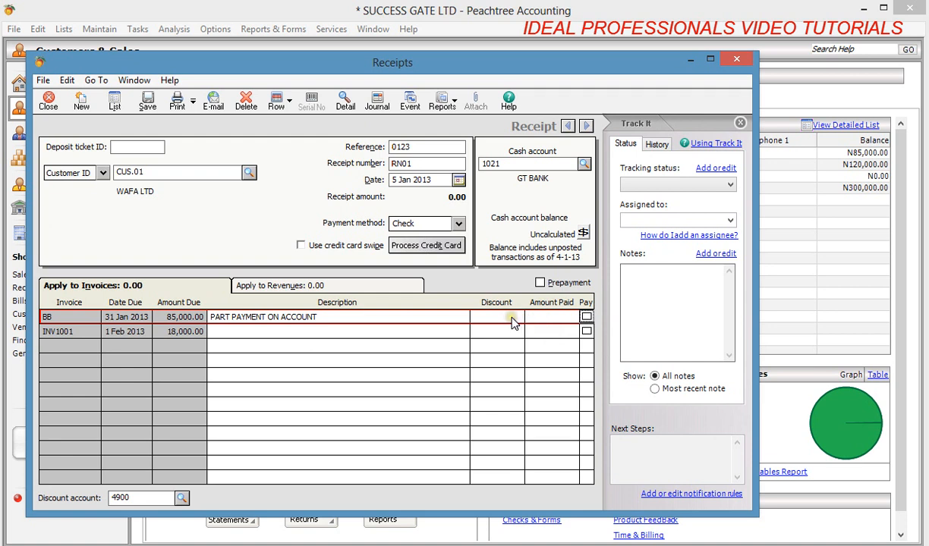
Mark invoice BB for full payment and change its description to FULL PAYMENT ON BEG BAL.
{"action": "left_click", "coordinate": [586, 317]}
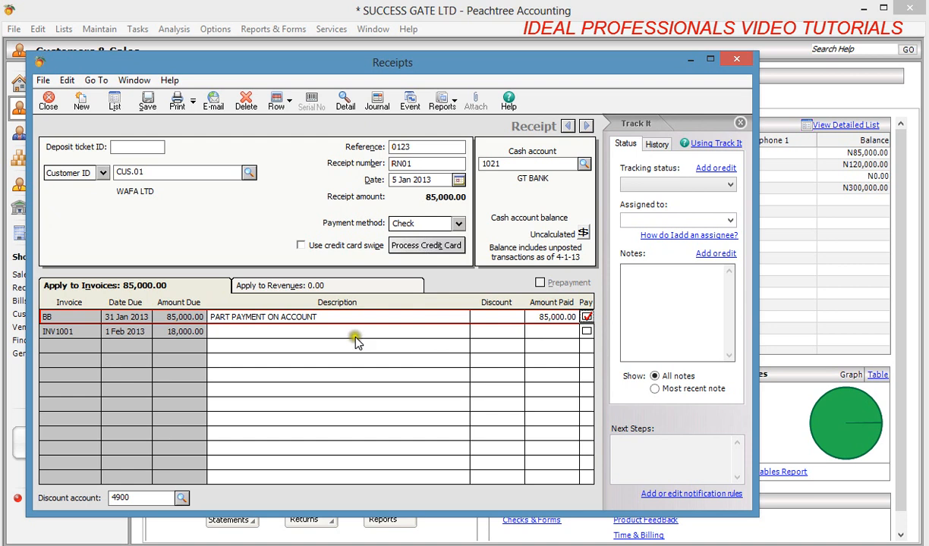
{"action": "left_click", "coordinate": [278, 332]}
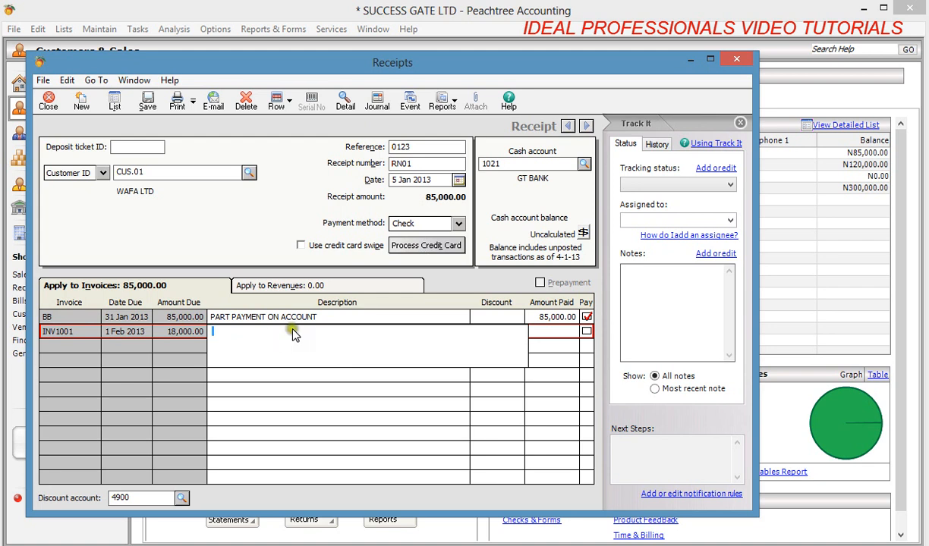
{"action": "left_click", "coordinate": [233, 319]}
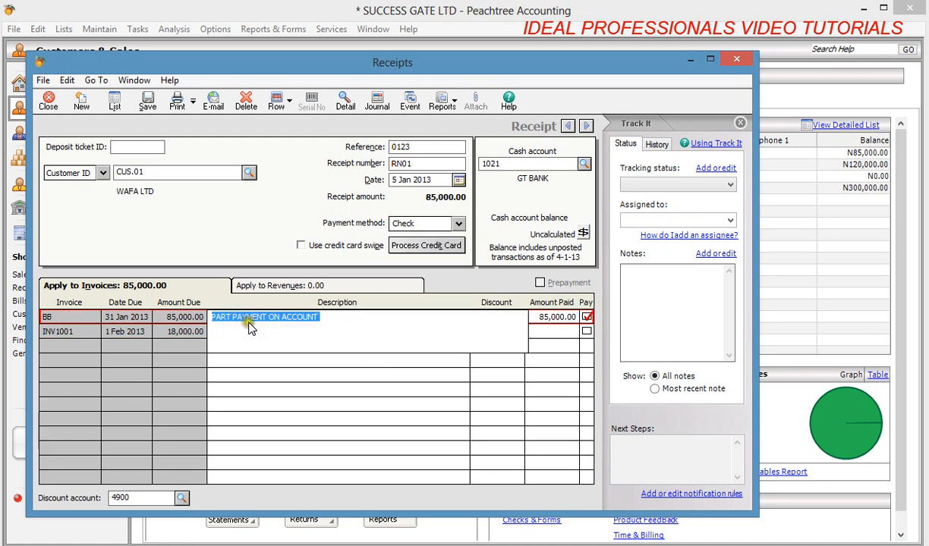
{"action": "left_click", "coordinate": [237, 318]}
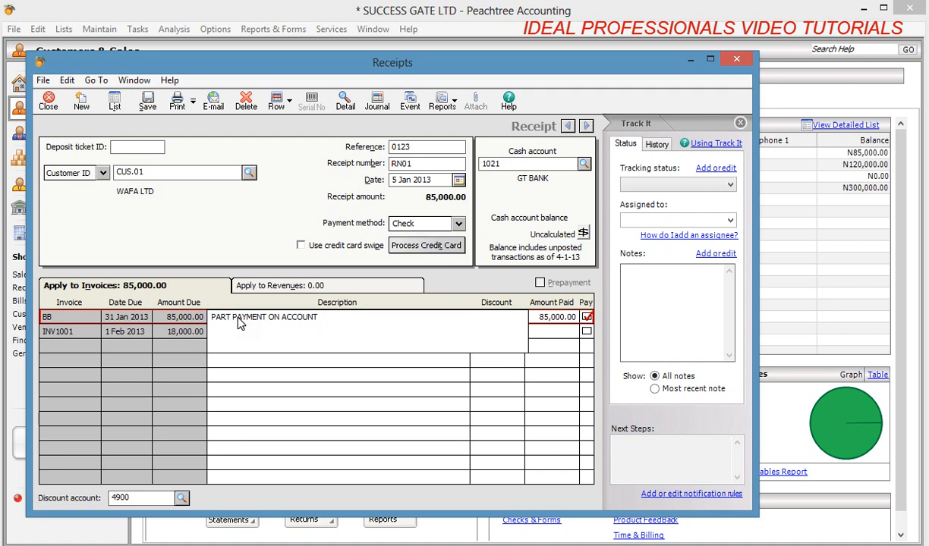
{"action": "key", "text": "BackSpace"}
{"action": "key", "text": "BackSpace"}
{"action": "key", "text": "BackSpace"}
{"action": "key", "text": "BackSpace"}
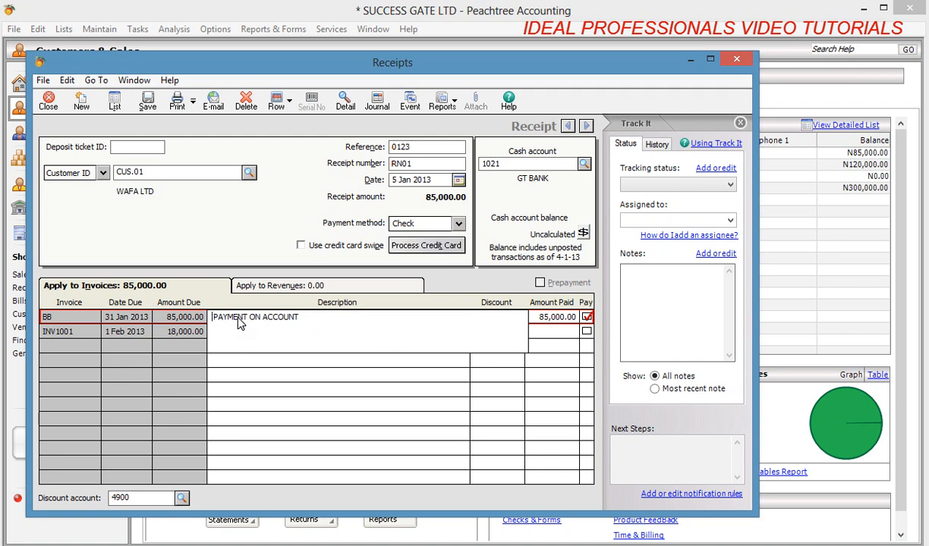
{"action": "type", "text": "FULL"}
{"action": "left_click", "coordinate": [316, 319]}
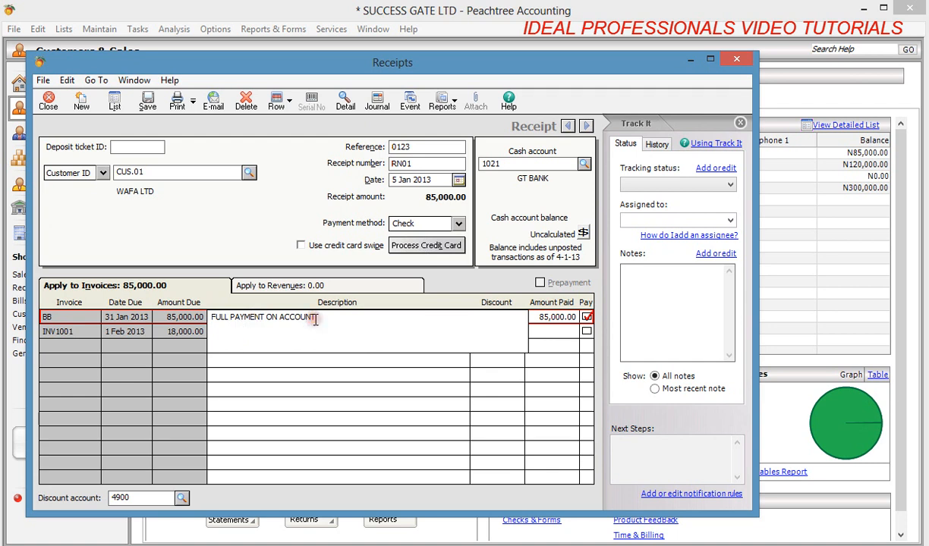
{"action": "key", "text": "BackSpace"}
{"action": "key", "text": "BackSpace"}
{"action": "key", "text": "BackSpace"}
{"action": "key", "text": "BackSpace"}
{"action": "key", "text": "BackSpace"}
{"action": "key", "text": "BackSpace"}
{"action": "key", "text": "BackSpace"}
{"action": "type", "text": "BEG BAL"}
{"action": "key", "text": "Tab"}
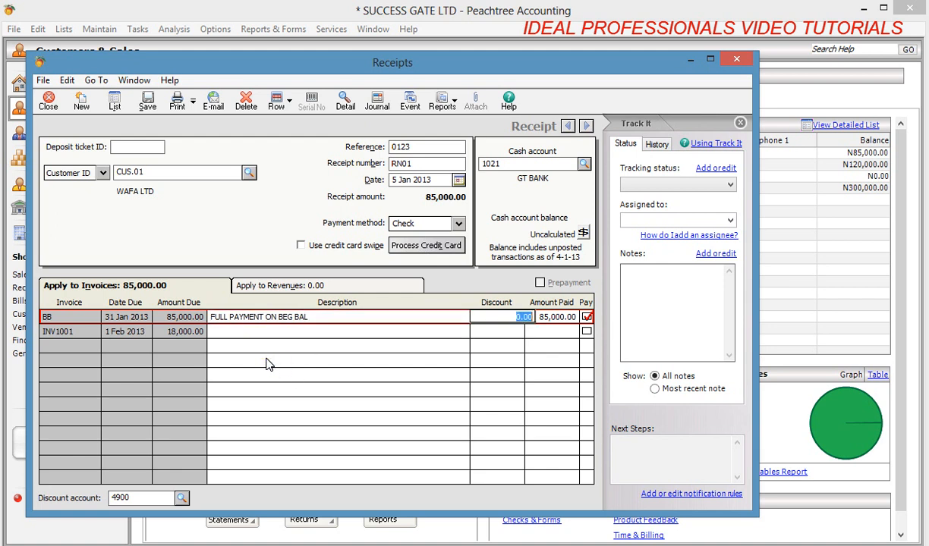
Enter a payment of 6000 described as PART PAYMENT against invoice INV1001, and save the receipt after calculating the GT BANK balance.
{"action": "left_click", "coordinate": [258, 338]}
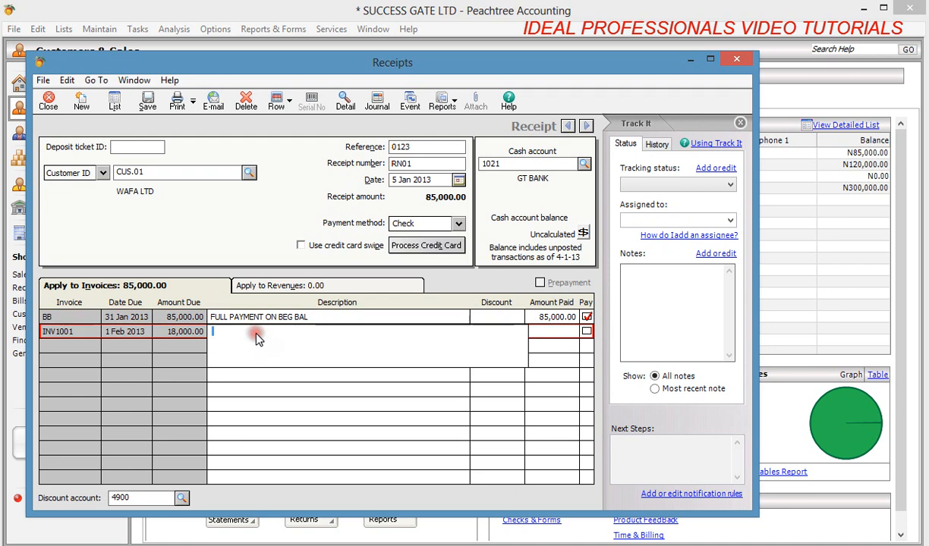
{"action": "type", "text": "PART PAYMENT"}
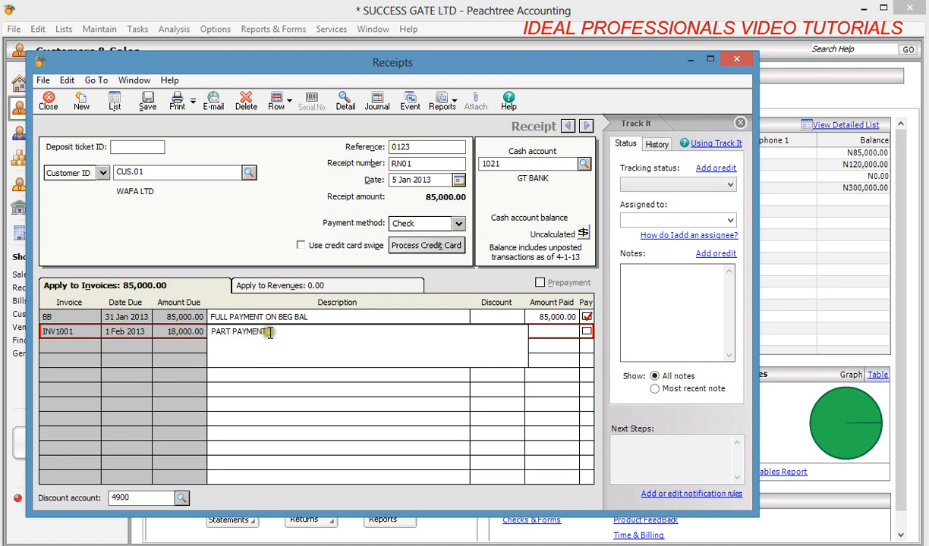
{"action": "left_click", "coordinate": [544, 337]}
{"action": "type", "text": "6000"}
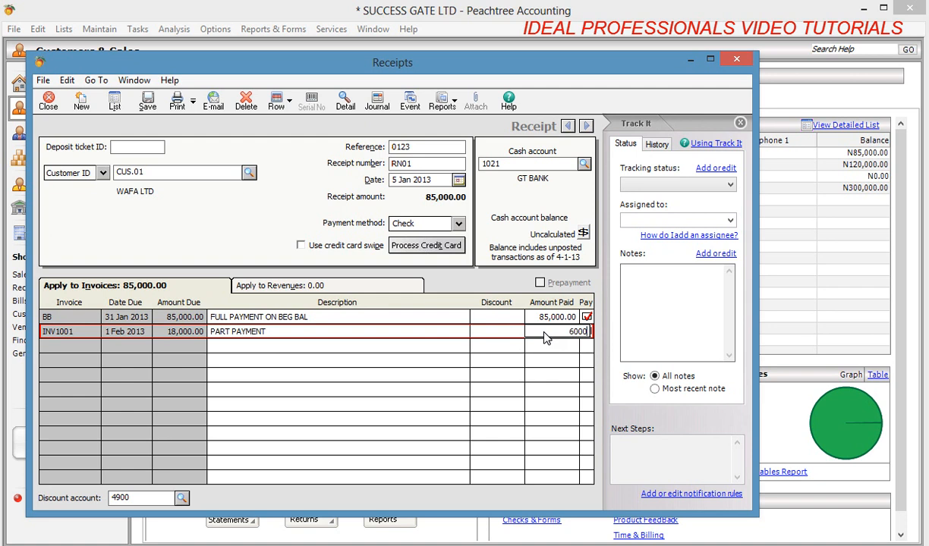
{"action": "key", "text": "Tab"}
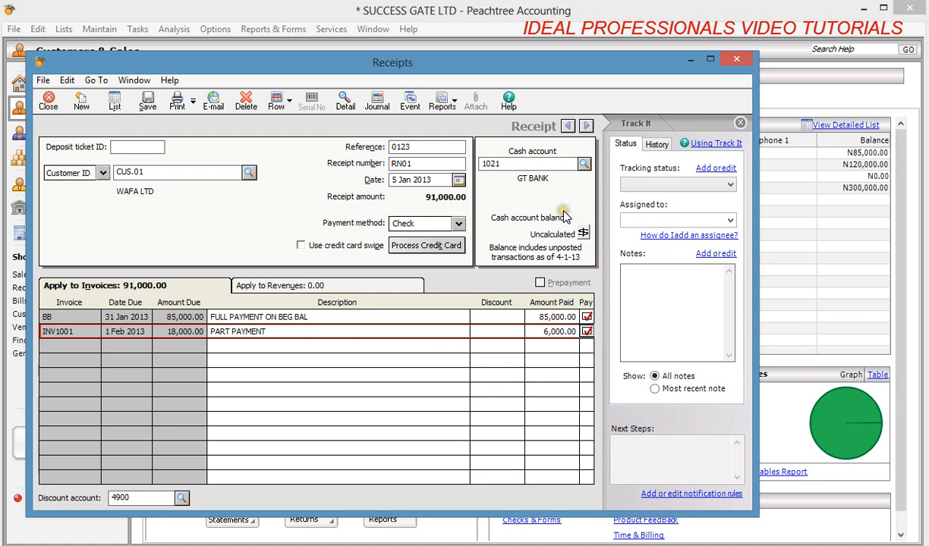
{"action": "left_click", "coordinate": [583, 233]}
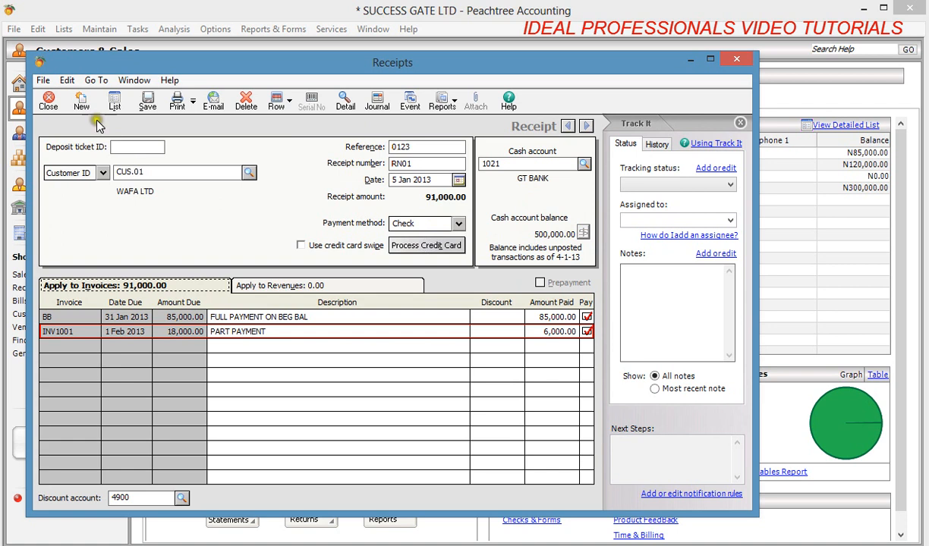
{"action": "left_click", "coordinate": [147, 106]}
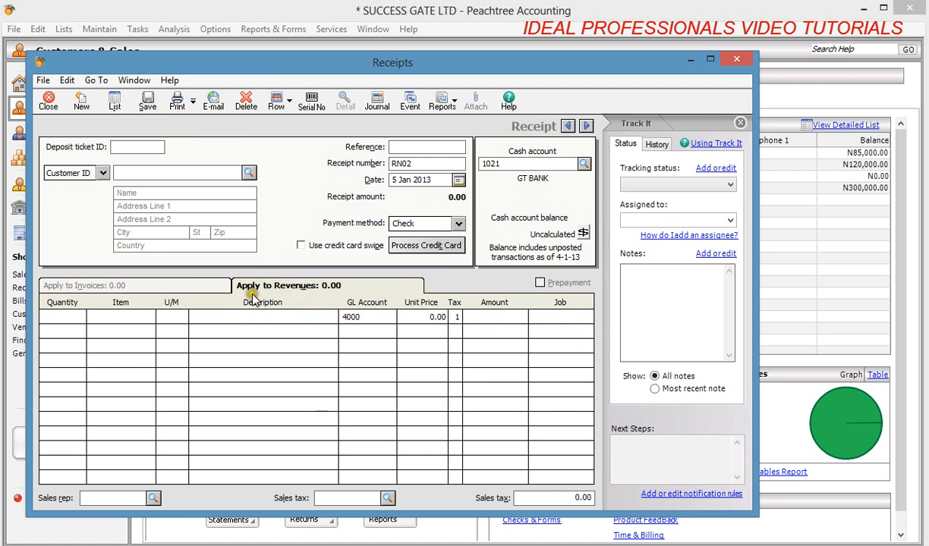
Select the last listed customer for the new receipt and enter 0223 as its reference.
{"action": "left_click", "coordinate": [250, 174]}
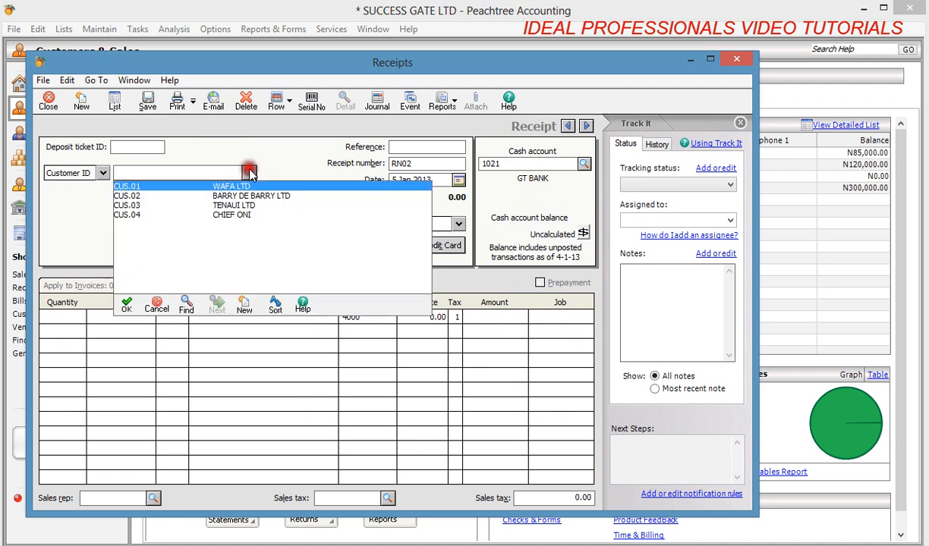
{"action": "double_click", "coordinate": [241, 215]}
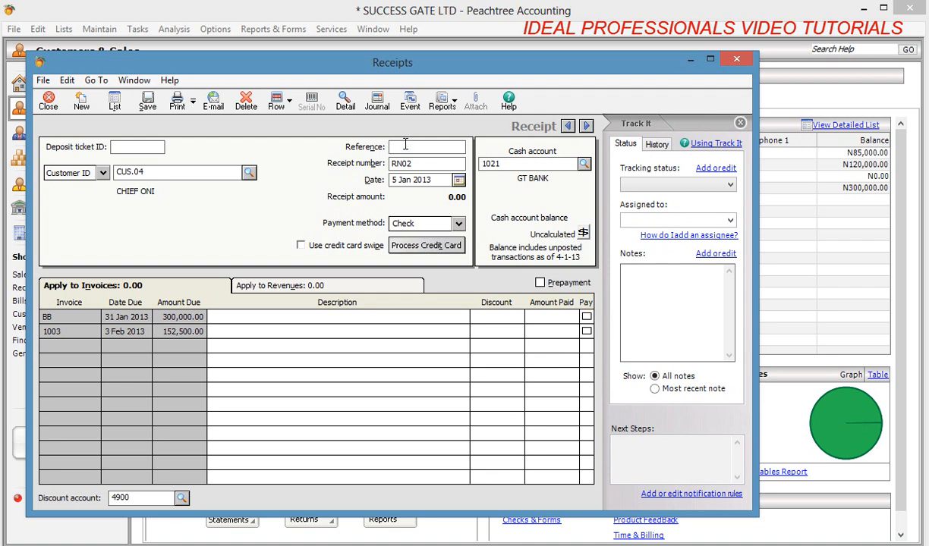
{"action": "type", "text": "0223"}
Mark invoices BB and 1003 for full payment, and save the receipt after calculating the cash account balance.
{"action": "left_click", "coordinate": [586, 318]}
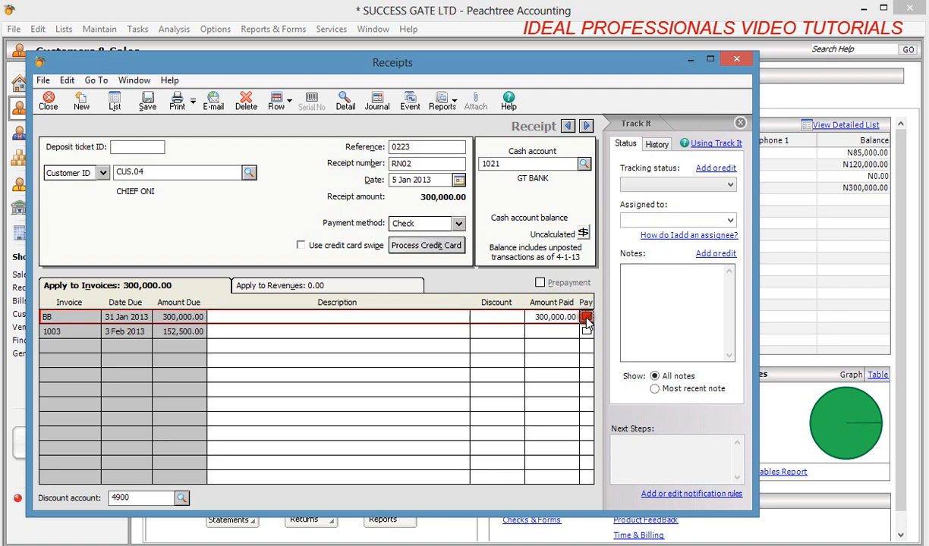
{"action": "left_click", "coordinate": [586, 331]}
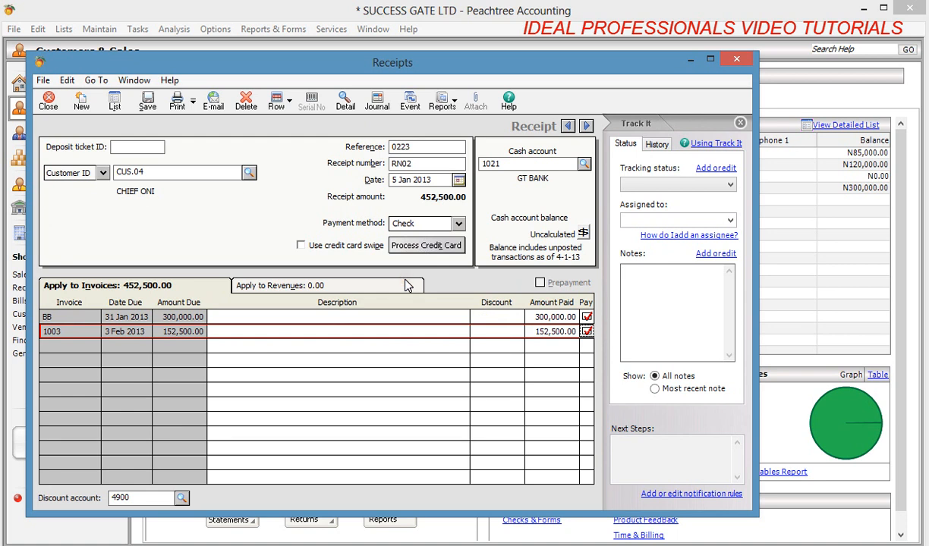
{"action": "left_click", "coordinate": [582, 233]}
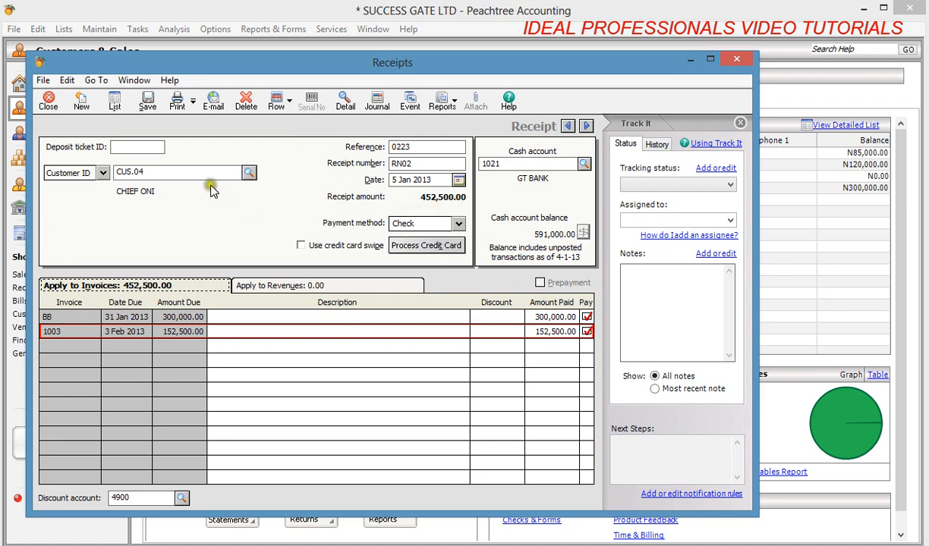
{"action": "left_click", "coordinate": [150, 104]}
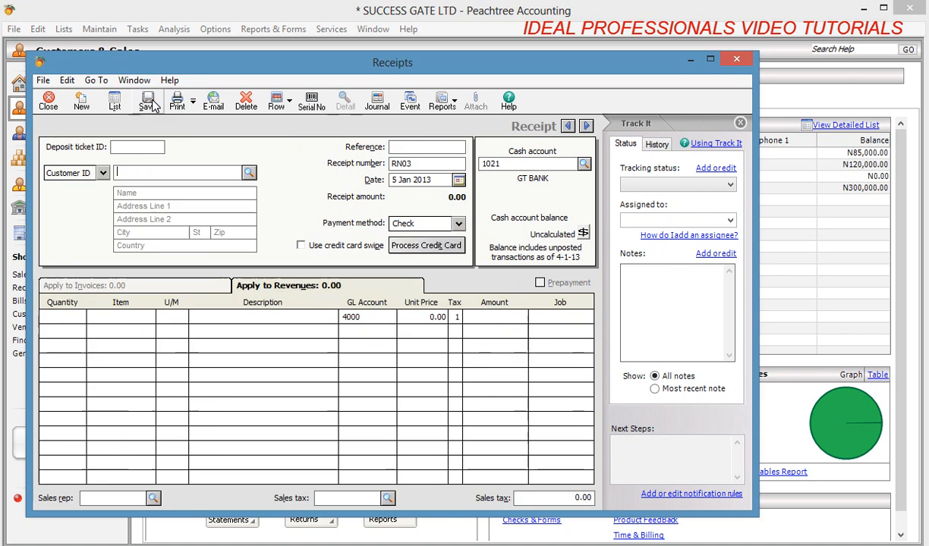
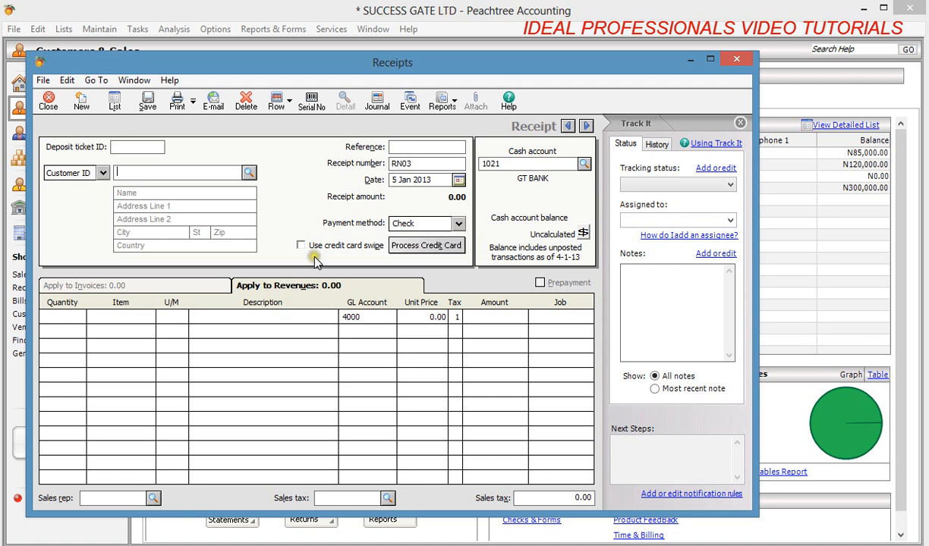
{"action": "left_click", "coordinate": [350, 286]}
{"action": "left_click", "coordinate": [328, 287]}
{"action": "left_click", "coordinate": [103, 173]}
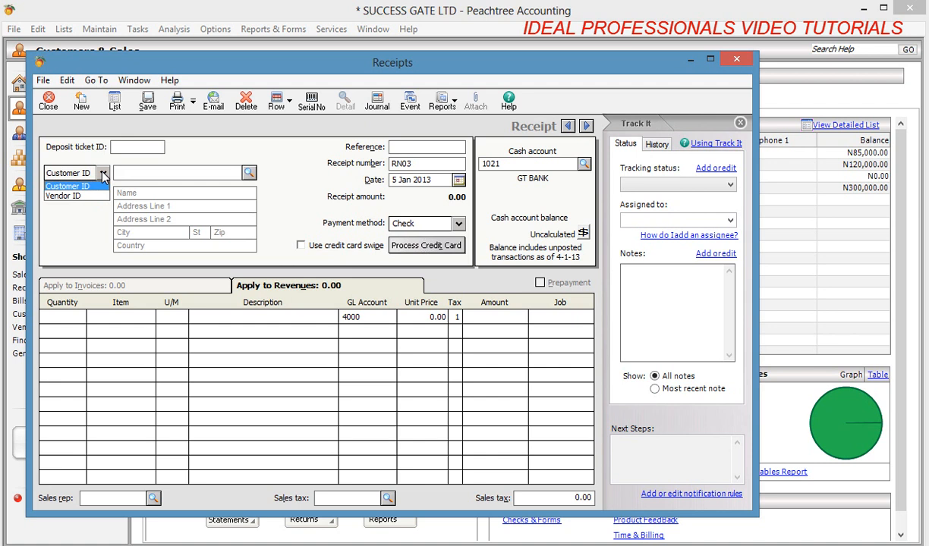
{"action": "left_click", "coordinate": [104, 173]}
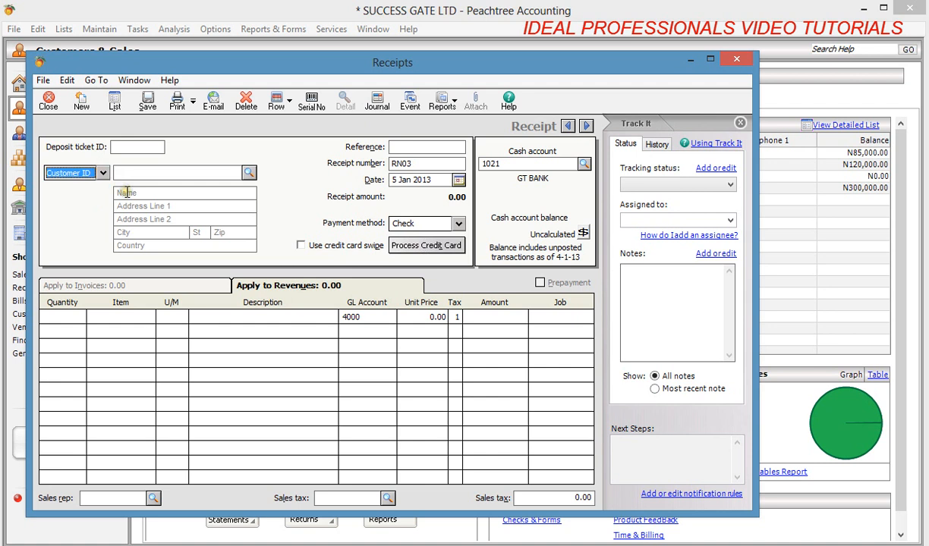
Enter the payer's name and reference 0323 on the new receipt without choosing a customer ID.
{"action": "left_click", "coordinate": [127, 193]}
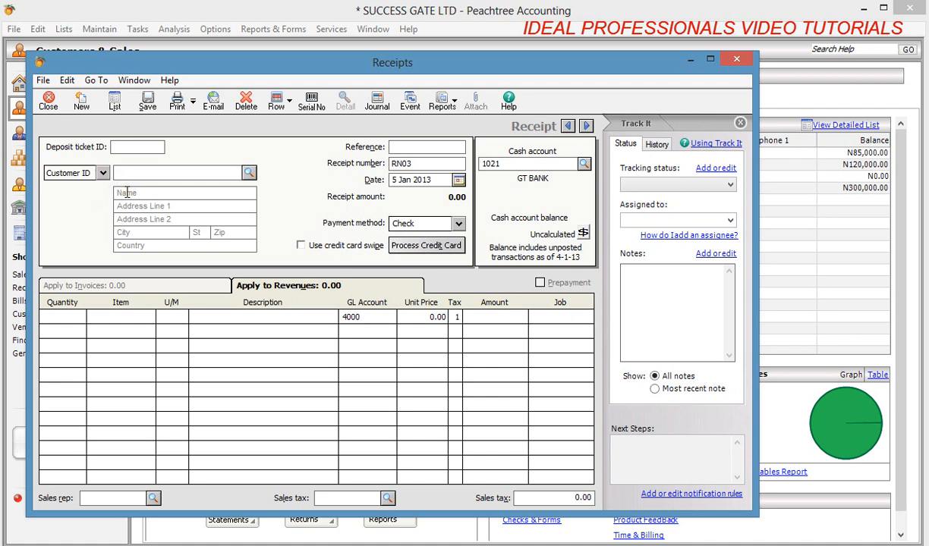
{"action": "left_click", "coordinate": [128, 193]}
{"action": "left_click", "coordinate": [119, 201]}
{"action": "left_click", "coordinate": [126, 195]}
{"action": "type", "text": "MR MIKE"}
{"action": "left_click", "coordinate": [215, 320]}
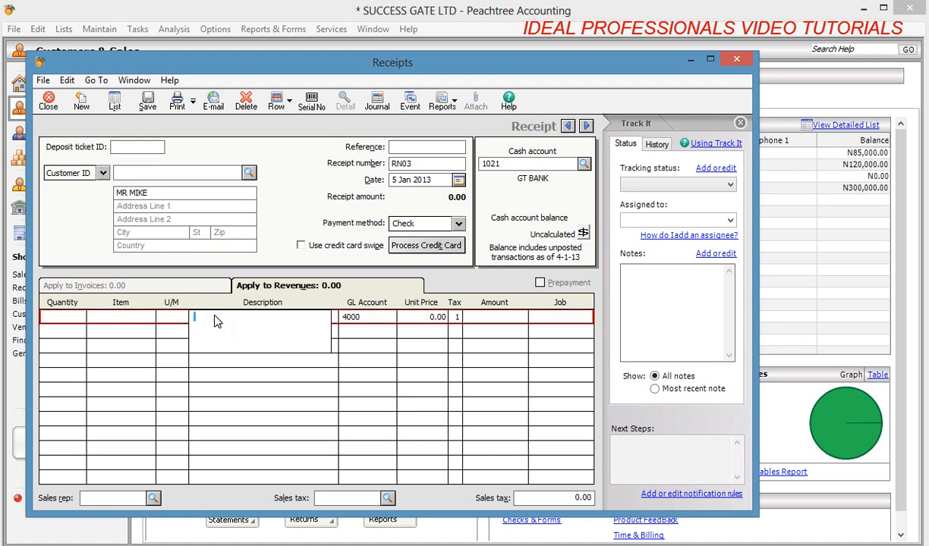
{"action": "left_click", "coordinate": [410, 147]}
{"action": "type", "text": "0"}
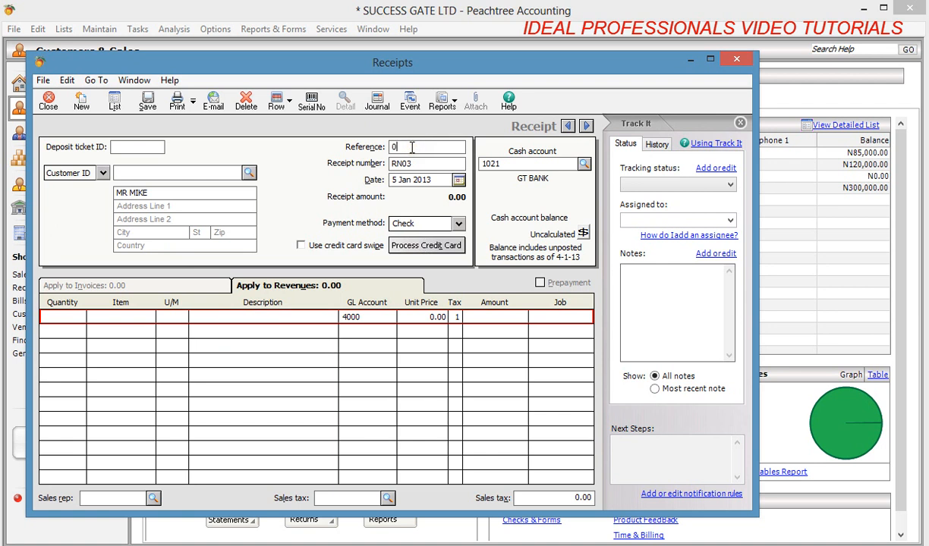
{"action": "type", "text": "323"}
Add a revenue line described as SPECIAL TRAINING ON PEACHTREE and assign it to GL account 4305 TRAINING SERVICE.
{"action": "left_click", "coordinate": [273, 321]}
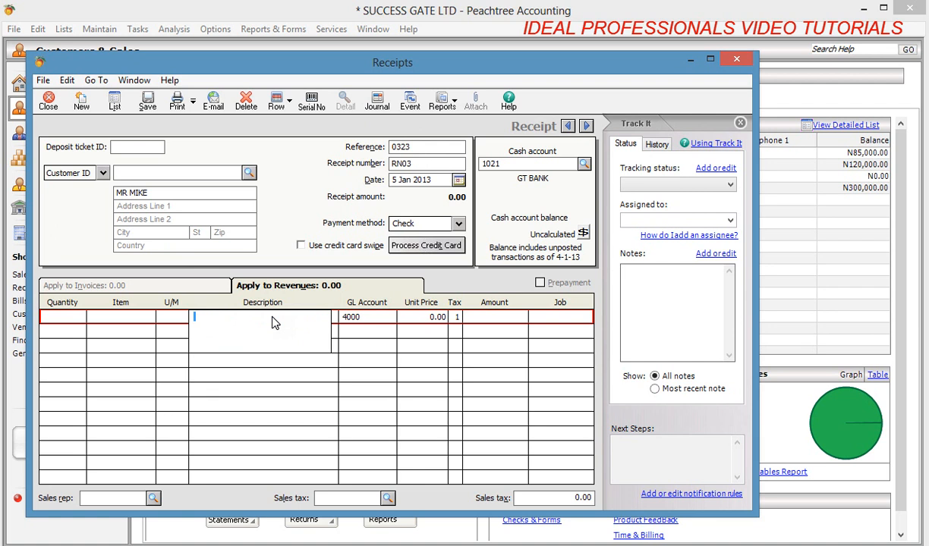
{"action": "type", "text": "SPECIAL TRAINING ON PEACHTREE"}
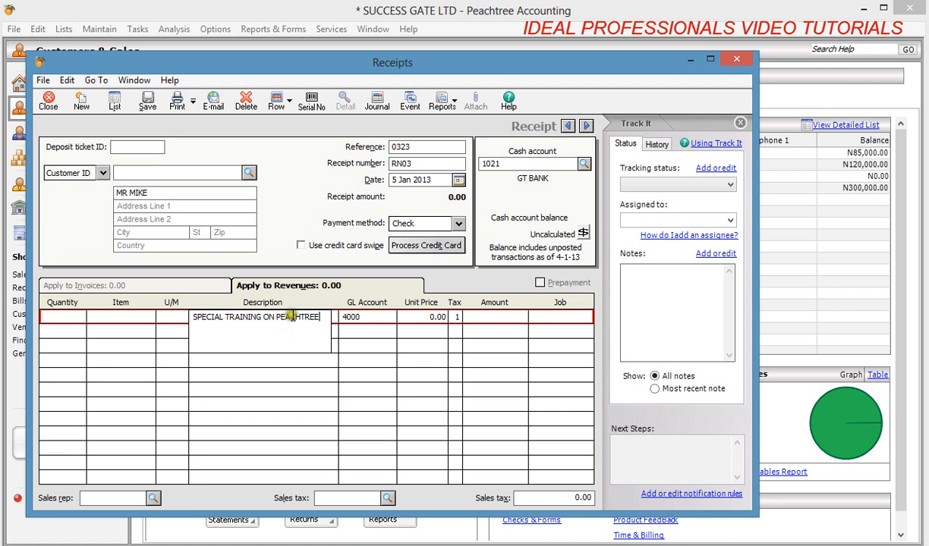
{"action": "left_click", "coordinate": [361, 318]}
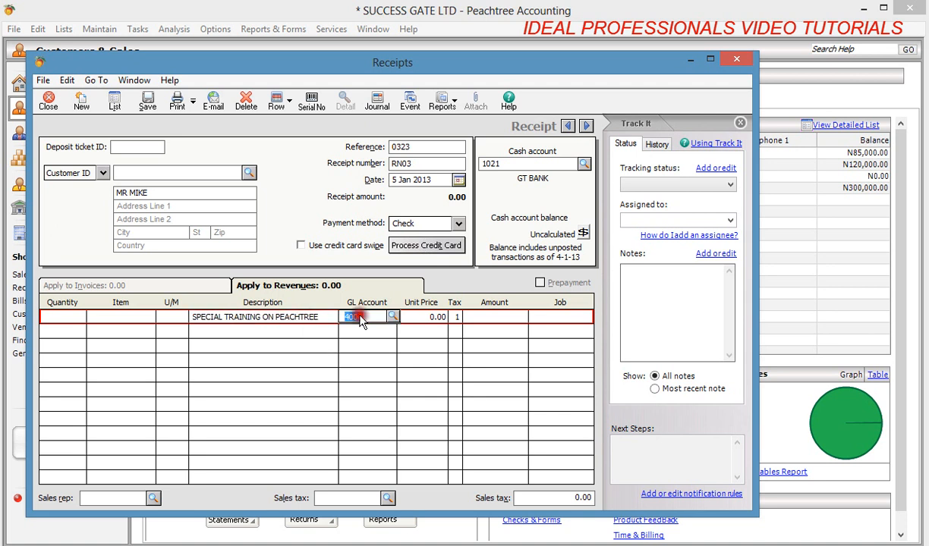
{"action": "left_click", "coordinate": [393, 317]}
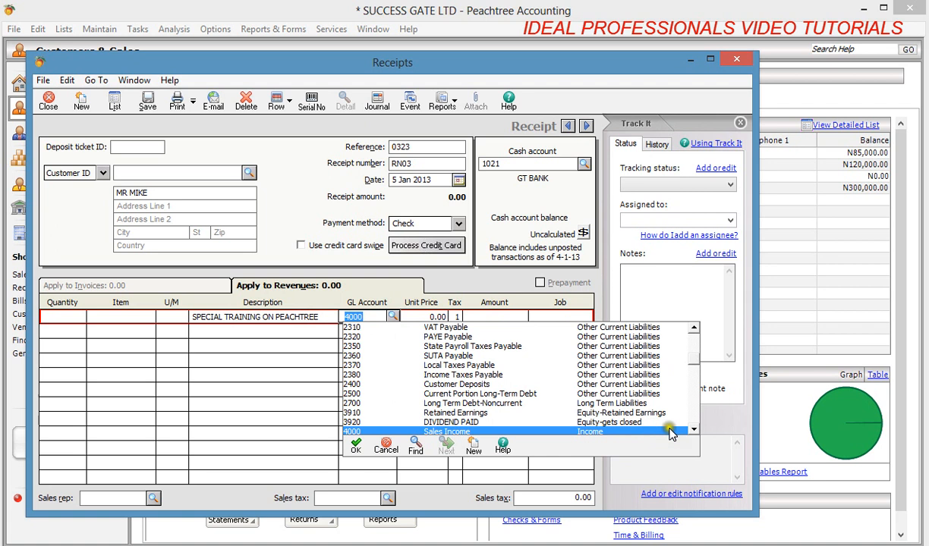
{"action": "left_click", "coordinate": [692, 430]}
{"action": "left_click", "coordinate": [693, 431]}
{"action": "left_click", "coordinate": [693, 431]}
{"action": "left_click", "coordinate": [693, 431]}
{"action": "left_click", "coordinate": [692, 431]}
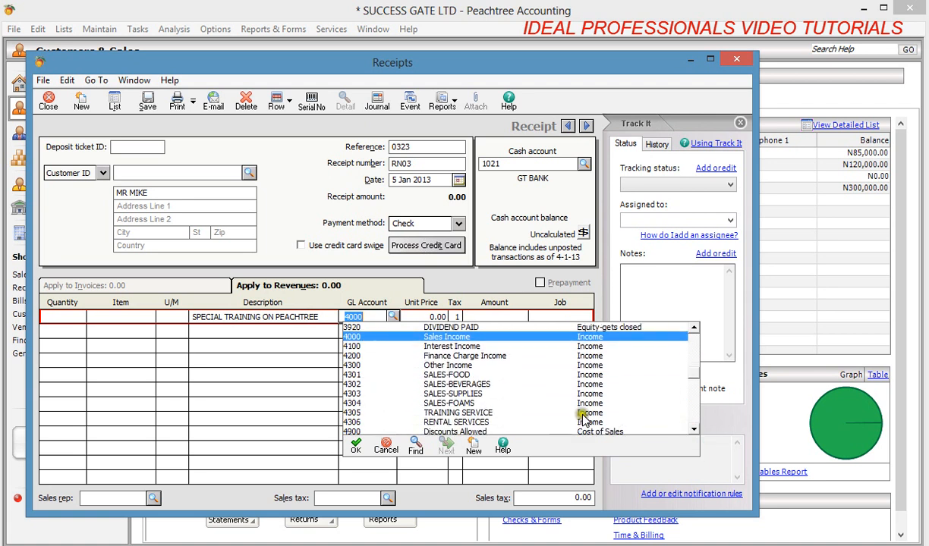
{"action": "double_click", "coordinate": [583, 414]}
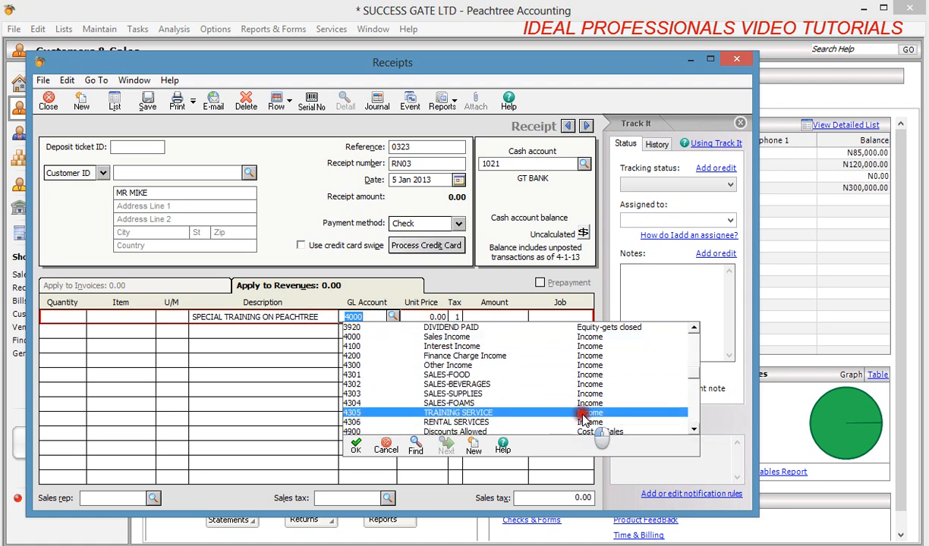
Set the training line's amount to 78000, and save the receipt before closing the Receipts window.
{"action": "left_click", "coordinate": [490, 319]}
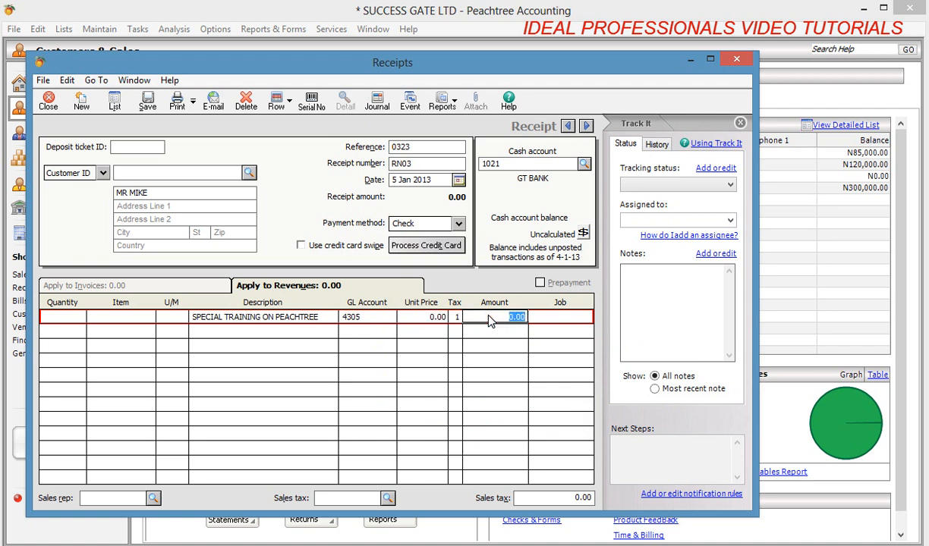
{"action": "type", "text": "78000"}
{"action": "key", "text": "Tab"}
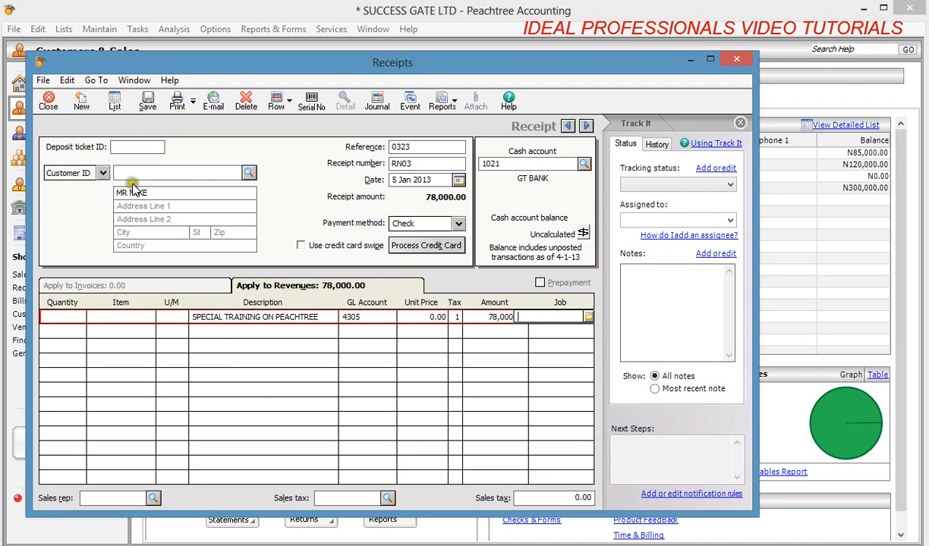
{"action": "left_click", "coordinate": [149, 105]}
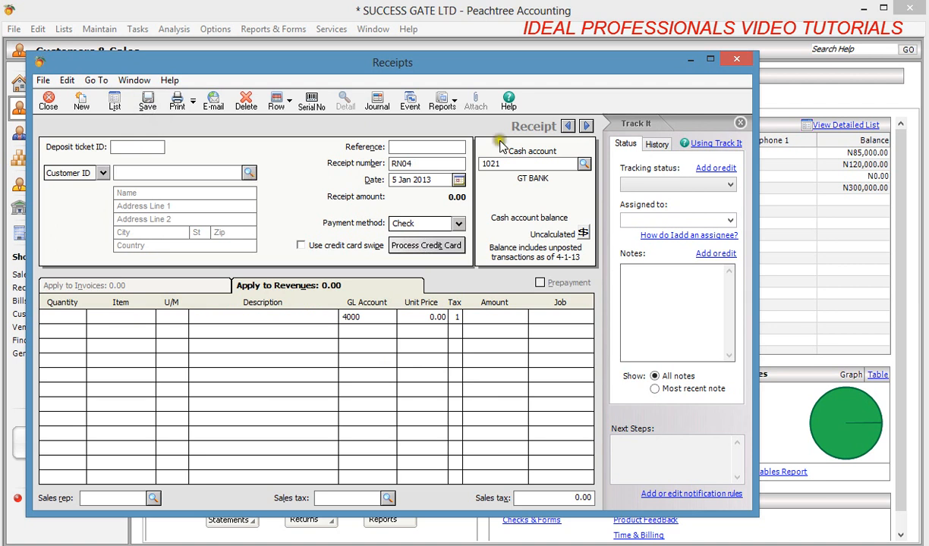
{"action": "left_click", "coordinate": [740, 59]}
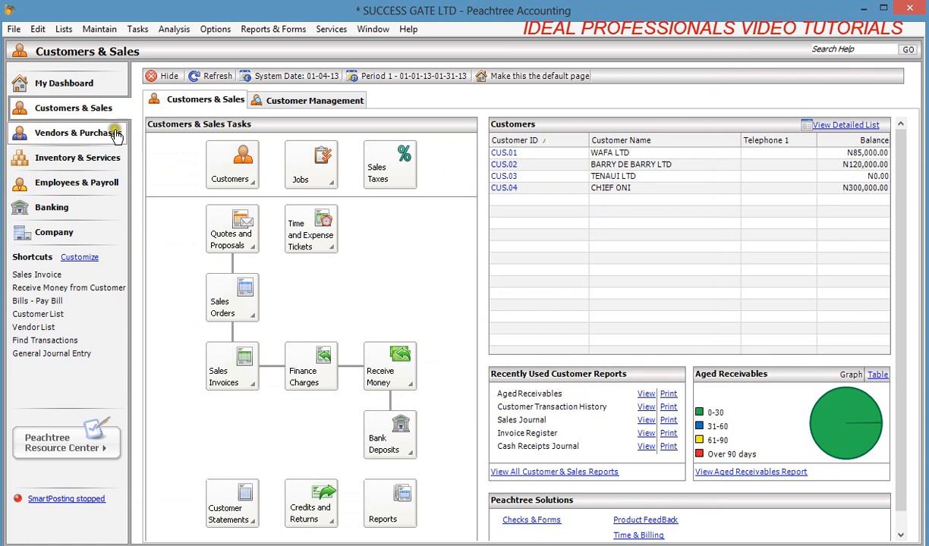
Post the recorded transactions to the ledger.
{"action": "left_click", "coordinate": [139, 31]}
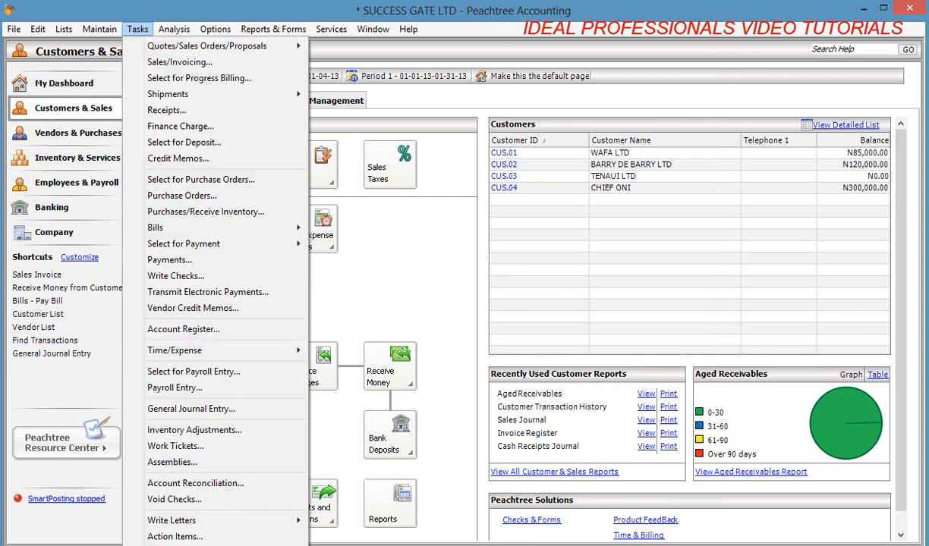
{"action": "mouse_move", "coordinate": [220, 543]}
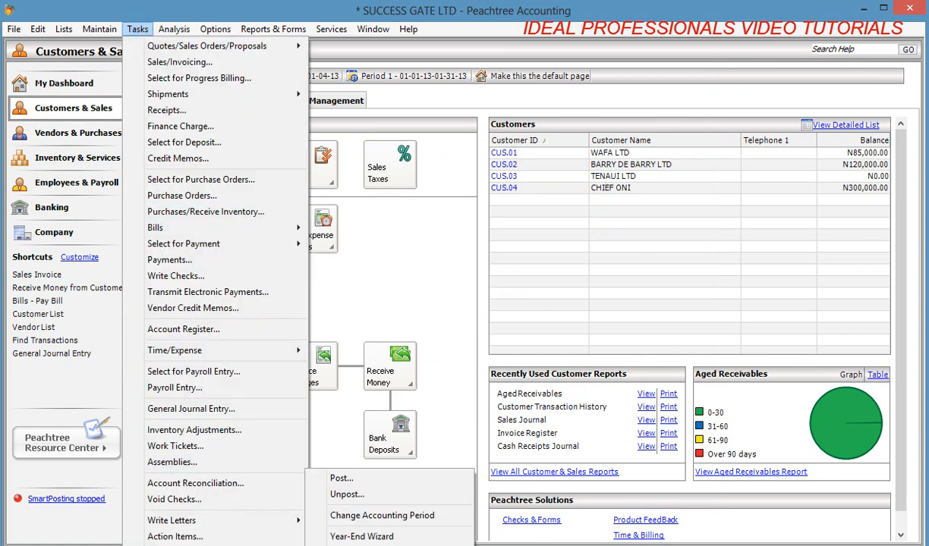
{"action": "left_click", "coordinate": [334, 478]}
{"action": "left_click", "coordinate": [72, 121]}
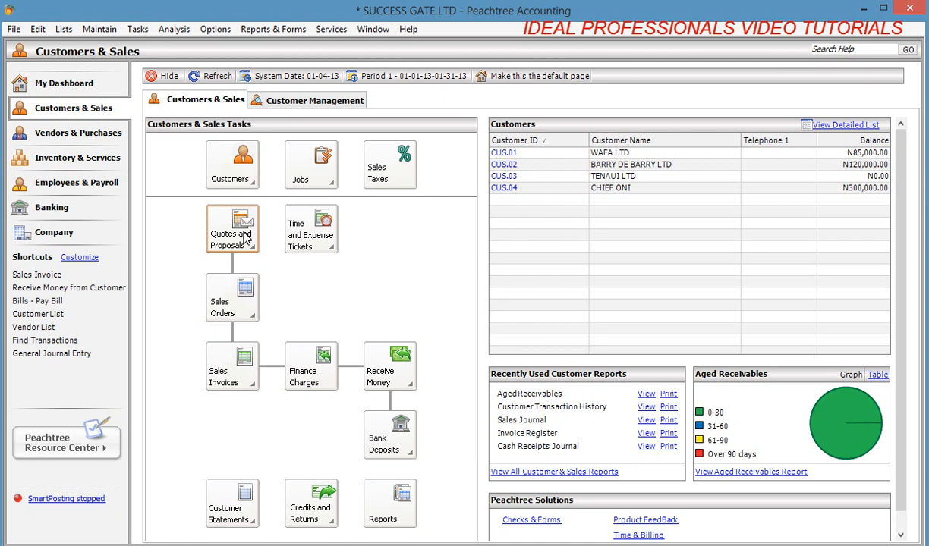
Start a new purchase order for vendor VEN.01 MR BIGGS and enter PO1 as the PO number.
{"action": "left_click", "coordinate": [67, 137]}
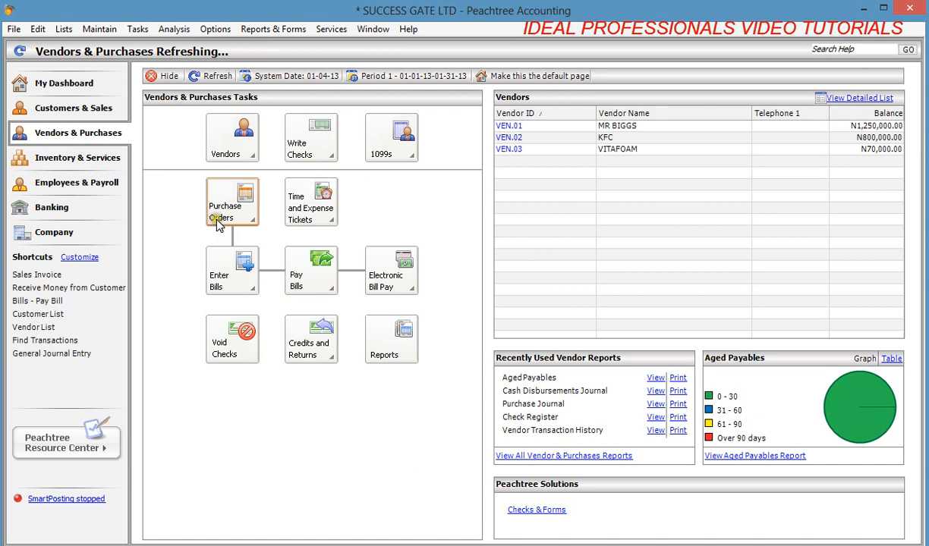
{"action": "left_click", "coordinate": [249, 218]}
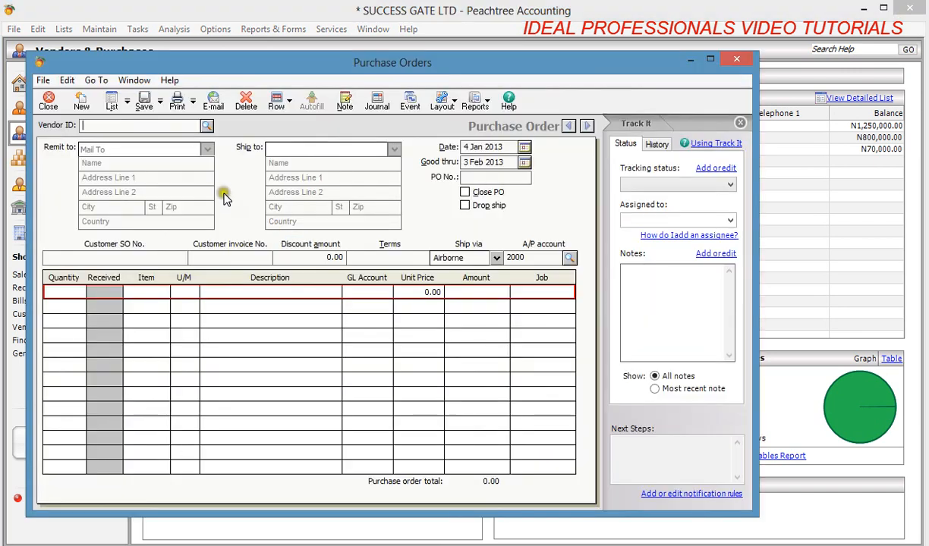
{"action": "left_click", "coordinate": [207, 126]}
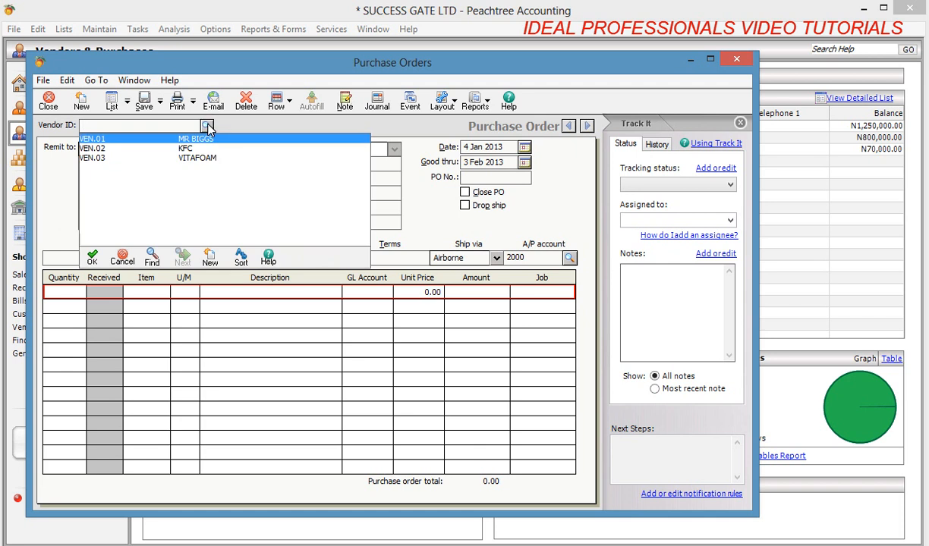
{"action": "double_click", "coordinate": [201, 143]}
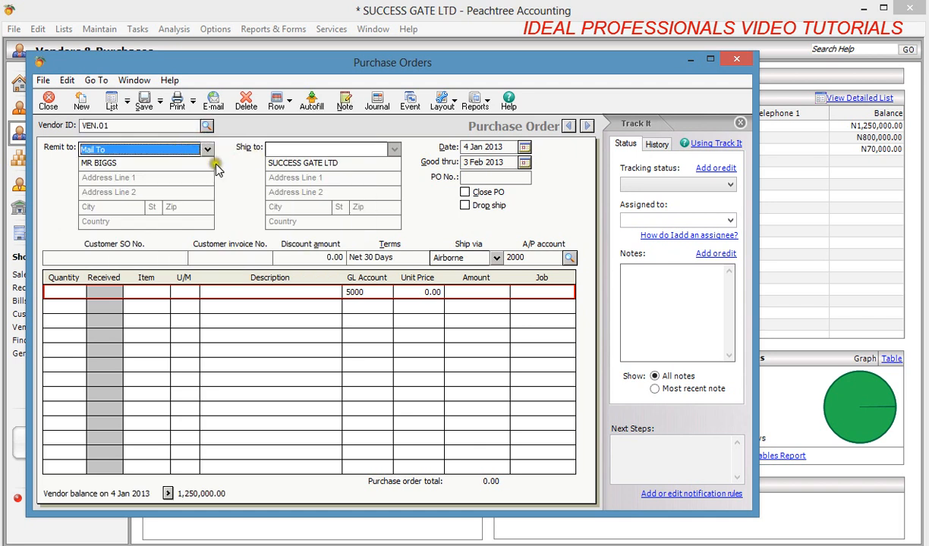
{"action": "left_click", "coordinate": [524, 164]}
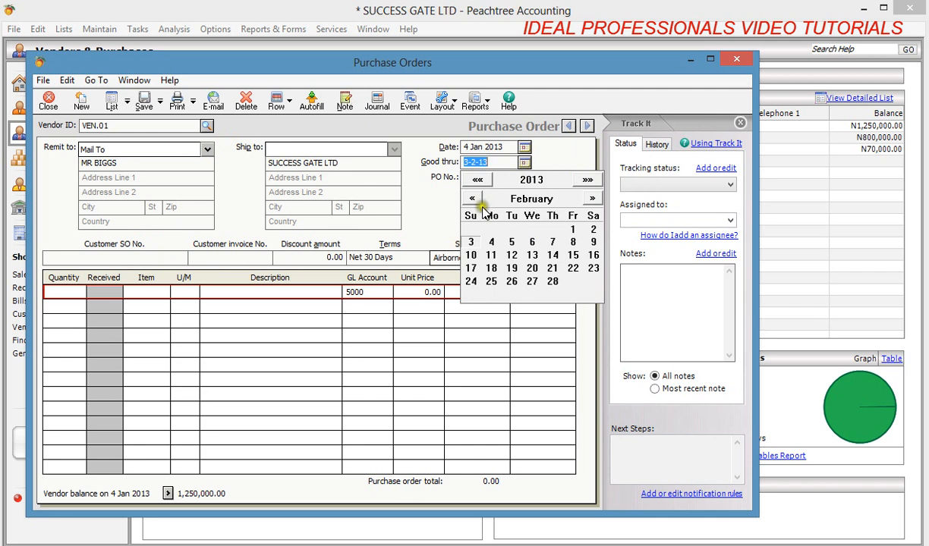
{"action": "left_click", "coordinate": [525, 164]}
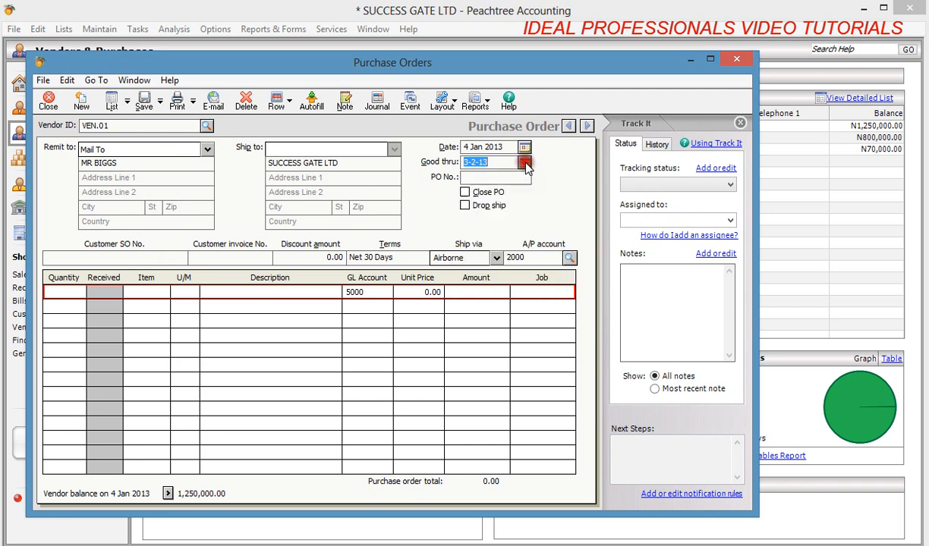
{"action": "left_click", "coordinate": [499, 178]}
Add a purchase order line for 80 units of item INV.03 SUPPLIES.
{"action": "left_click", "coordinate": [63, 294]}
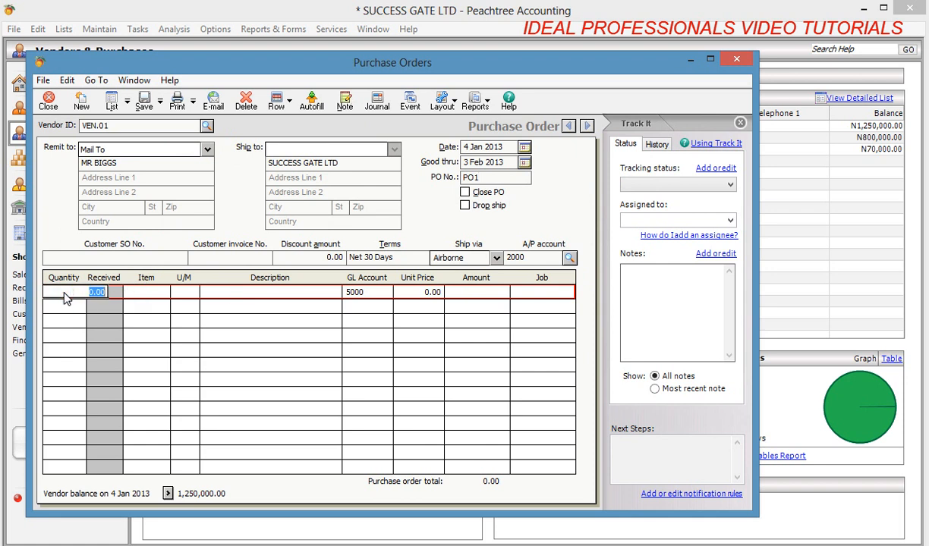
{"action": "type", "text": "80"}
{"action": "left_click", "coordinate": [139, 294]}
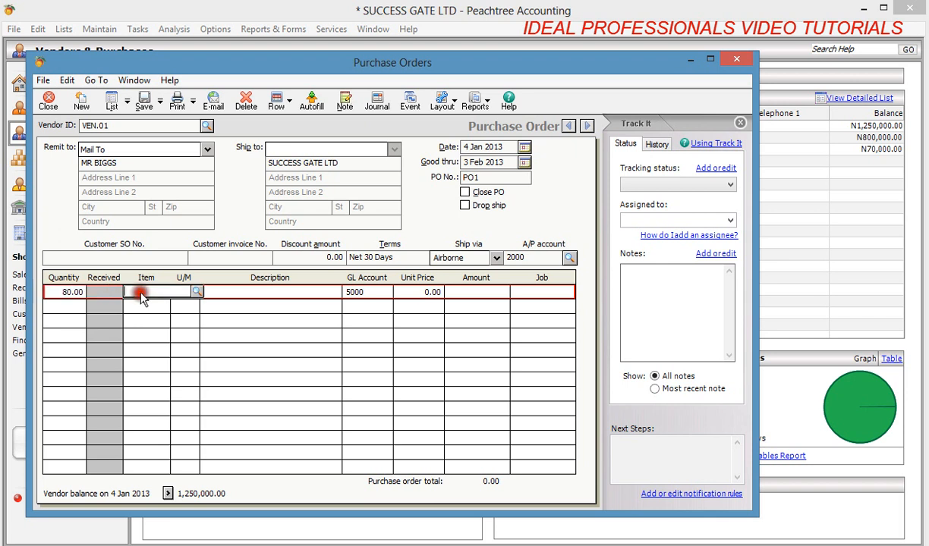
{"action": "left_click", "coordinate": [196, 293]}
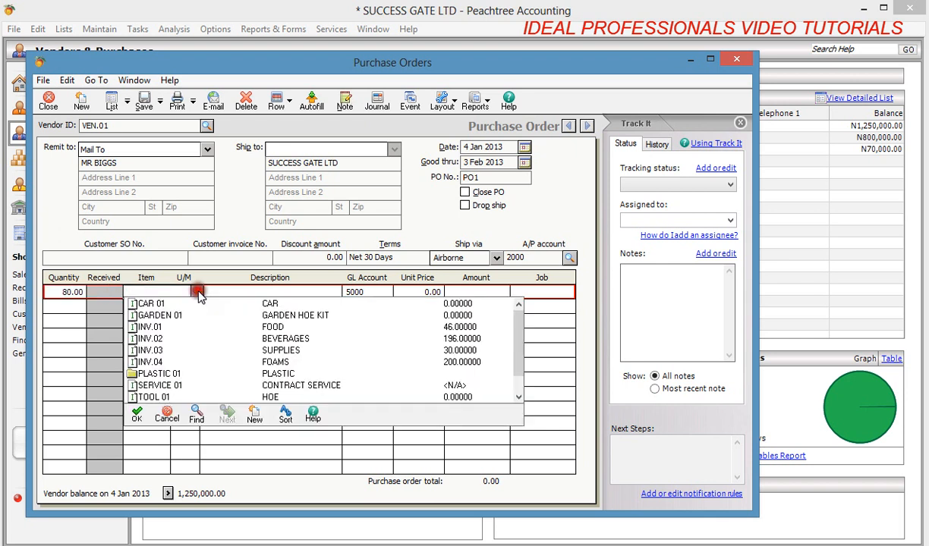
{"action": "double_click", "coordinate": [285, 352]}
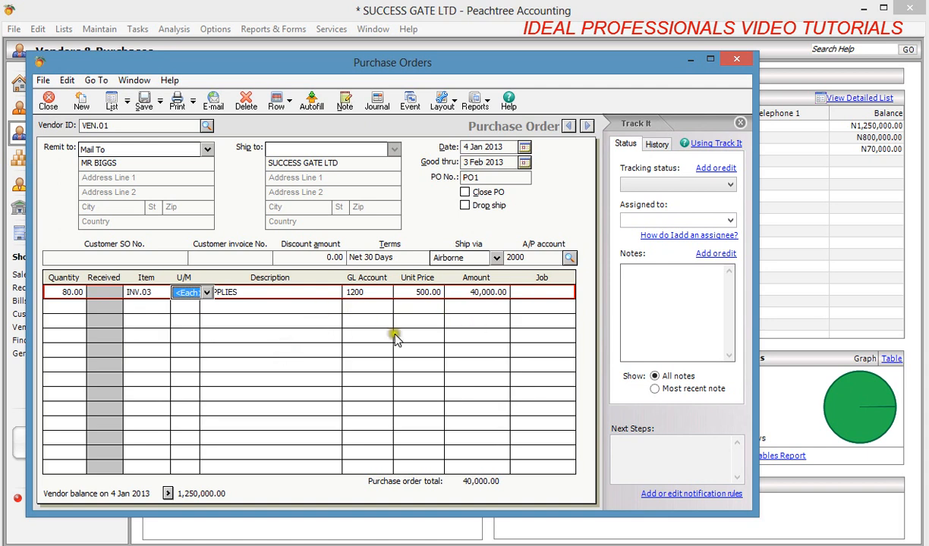
Set the supplies line's unit price to 600, and save the purchase order before closing its window.
{"action": "left_click", "coordinate": [410, 297]}
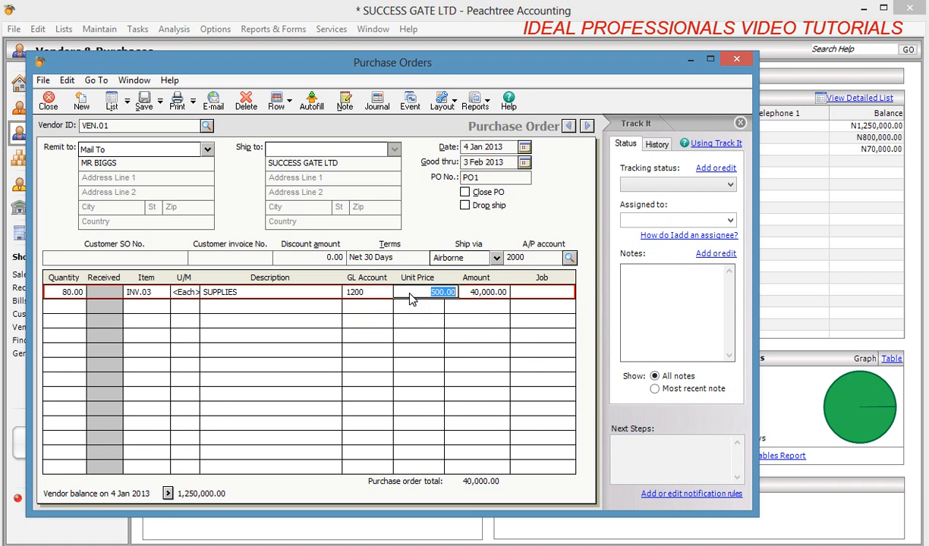
{"action": "type", "text": "600"}
{"action": "key", "text": "Tab"}
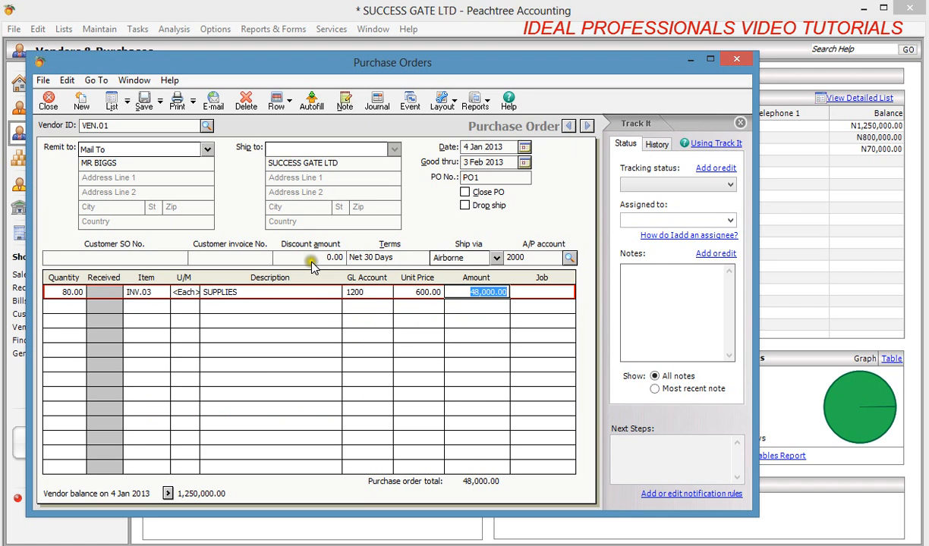
{"action": "left_click", "coordinate": [149, 105]}
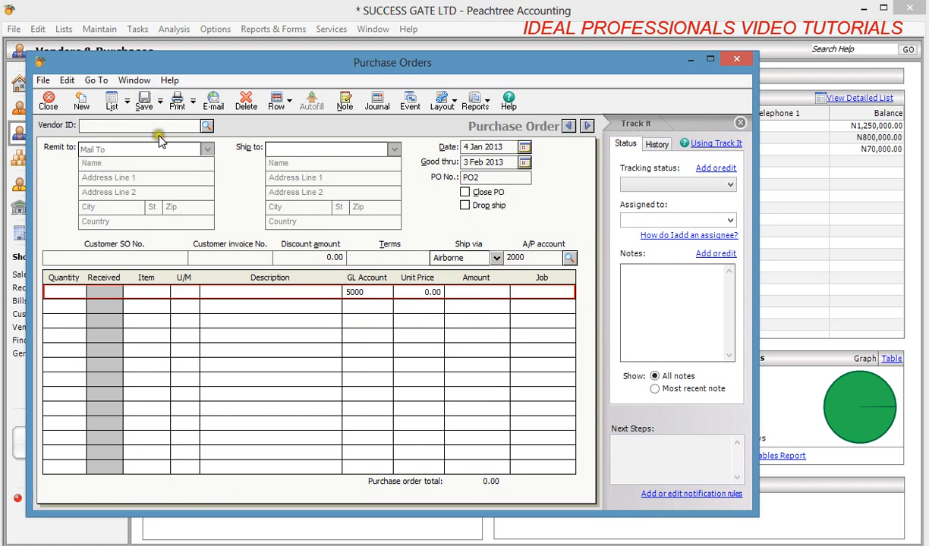
{"action": "left_click", "coordinate": [732, 64]}
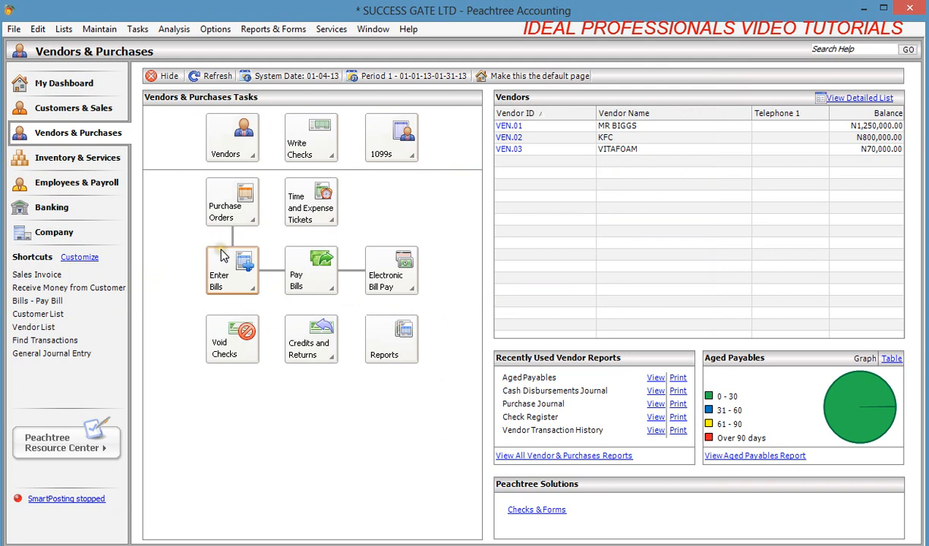
Start a new bill for vendor VEN.01 MR BIGGS and enter invoice number INV00343.
{"action": "left_click", "coordinate": [247, 289]}
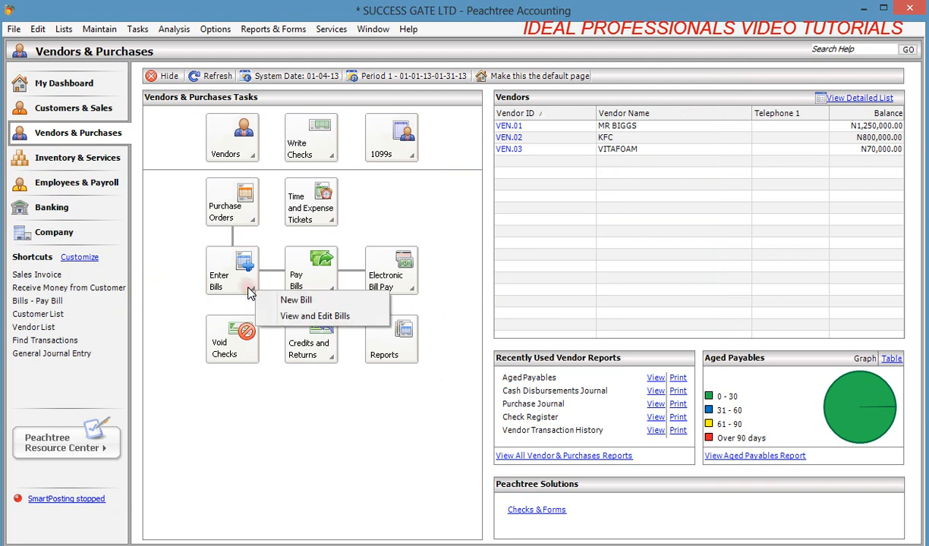
{"action": "left_click", "coordinate": [294, 300]}
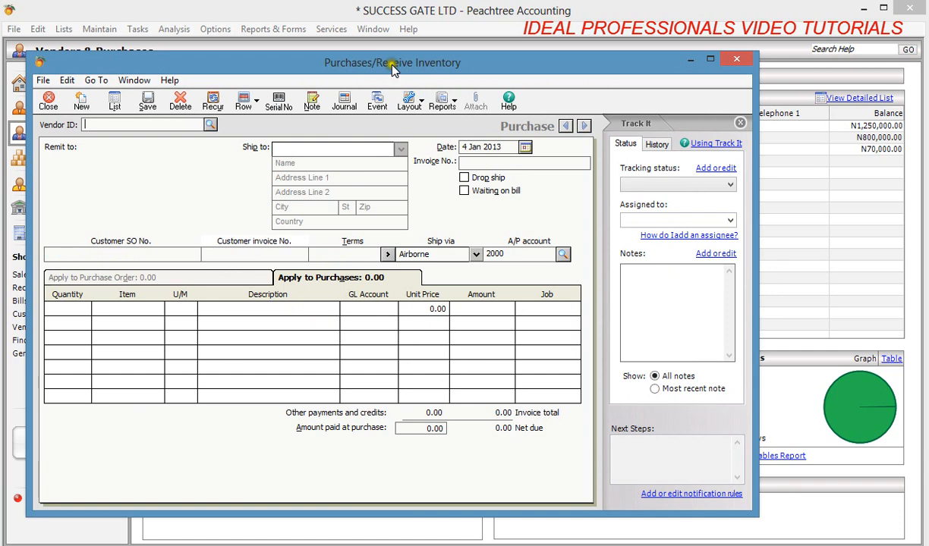
{"action": "left_click", "coordinate": [211, 126]}
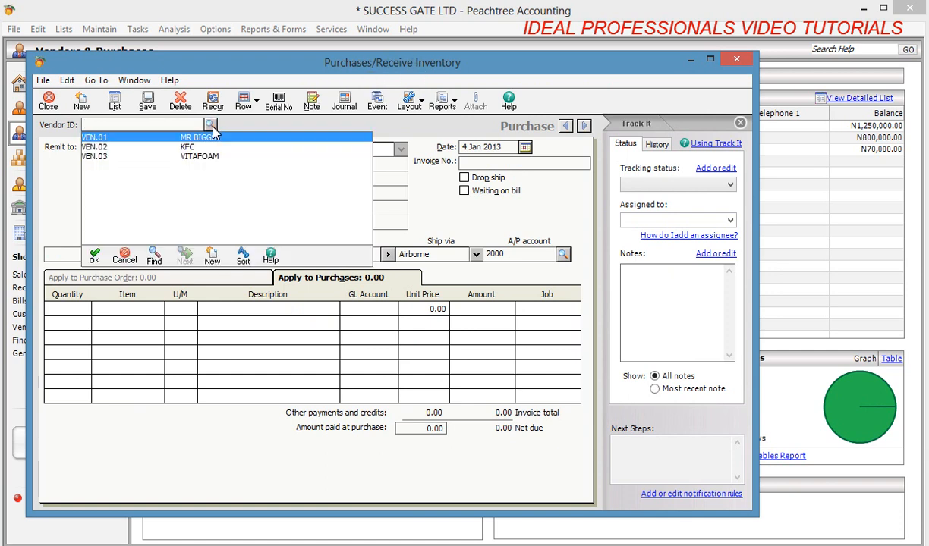
{"action": "left_click", "coordinate": [205, 136]}
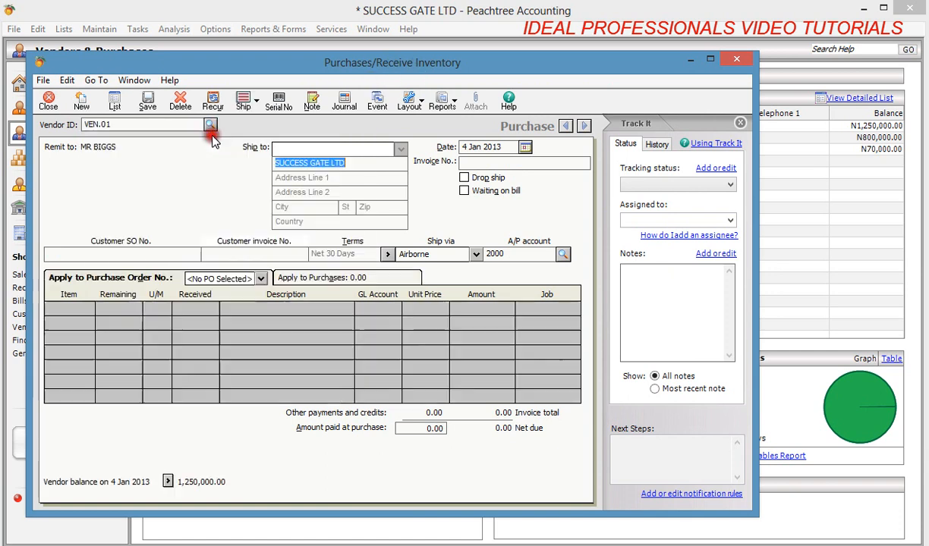
{"action": "left_click", "coordinate": [497, 164]}
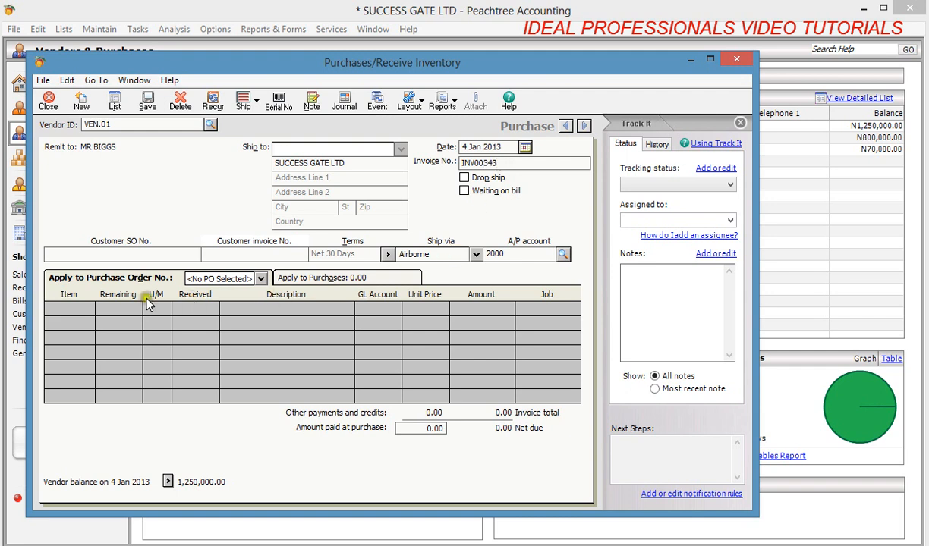
Apply the bill to purchase order PO1 and set the received quantity of supplies to 80.
{"action": "left_click", "coordinate": [261, 278]}
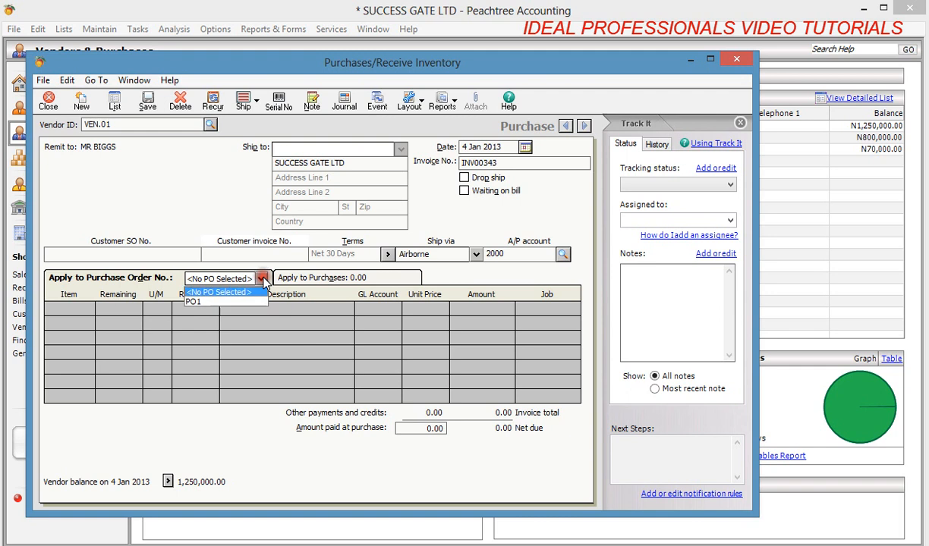
{"action": "left_click", "coordinate": [243, 302]}
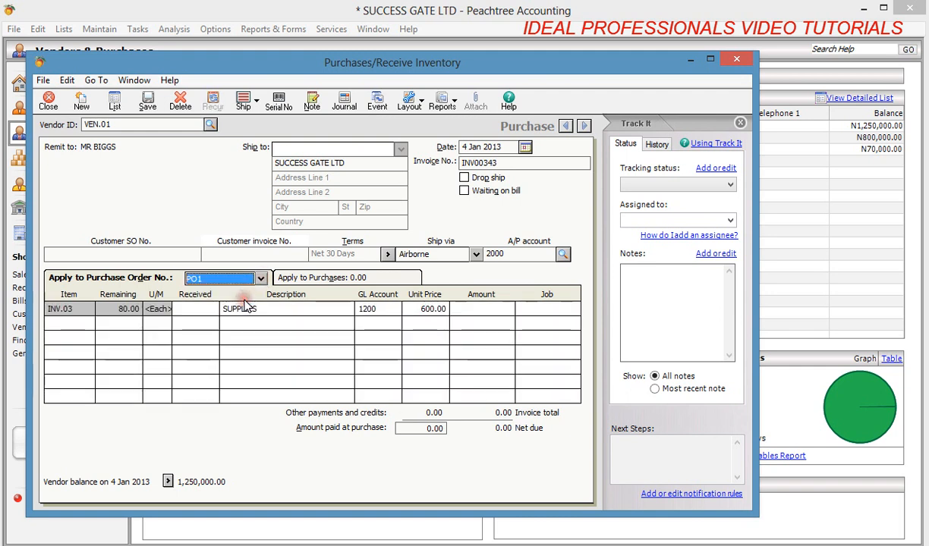
{"action": "left_click", "coordinate": [196, 313]}
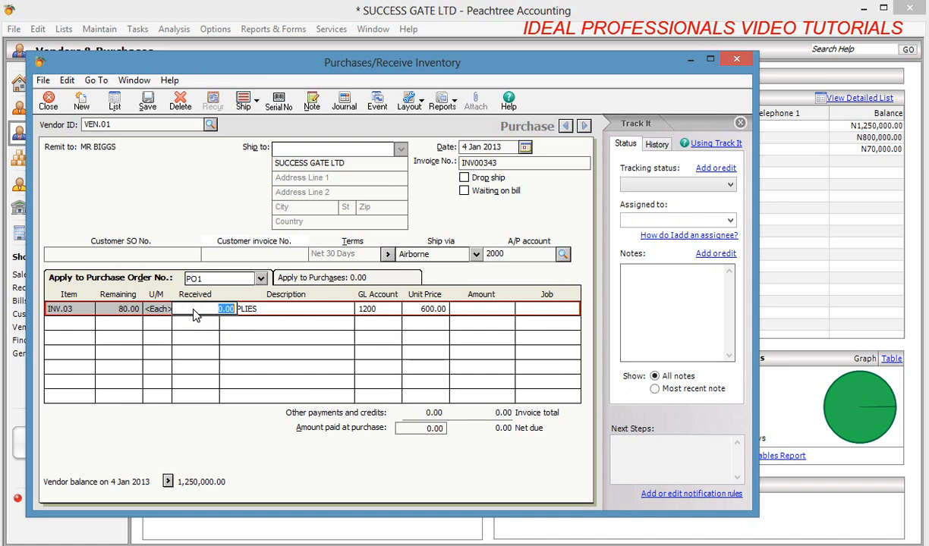
{"action": "type", "text": "80"}
{"action": "key", "text": "Tab"}
Change the received line's description to SUPPLIES FROM MR BIGGS and save the bill.
{"action": "left_click", "coordinate": [266, 314]}
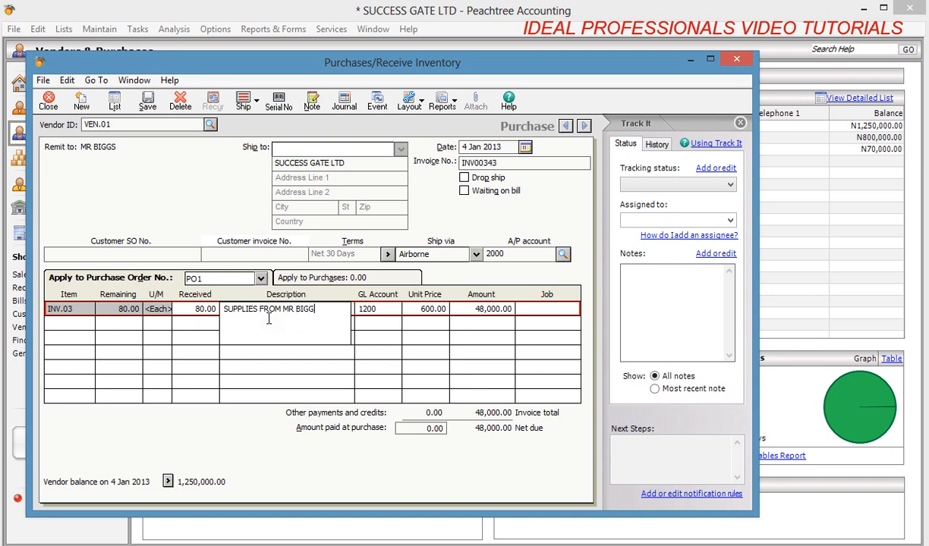
{"action": "left_click", "coordinate": [265, 313]}
{"action": "key", "text": "Tab"}
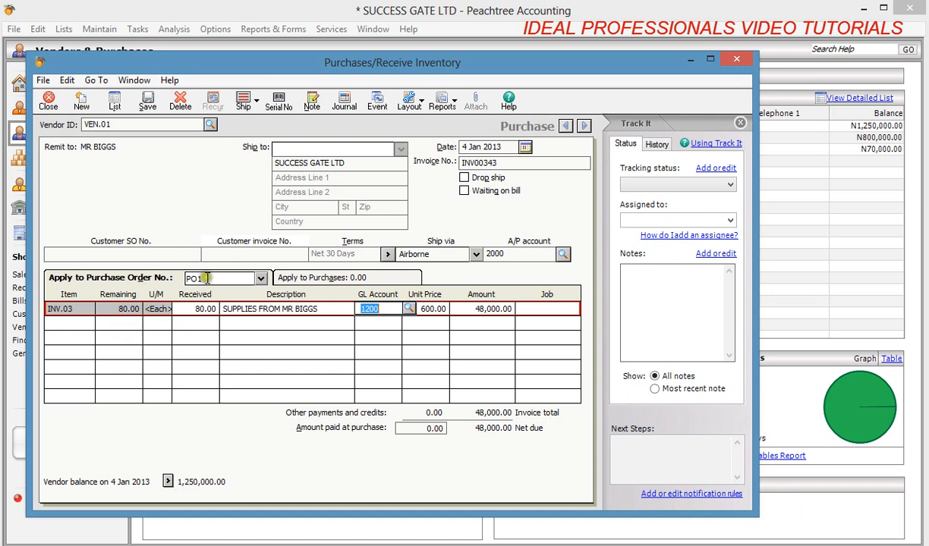
{"action": "left_click", "coordinate": [149, 101]}
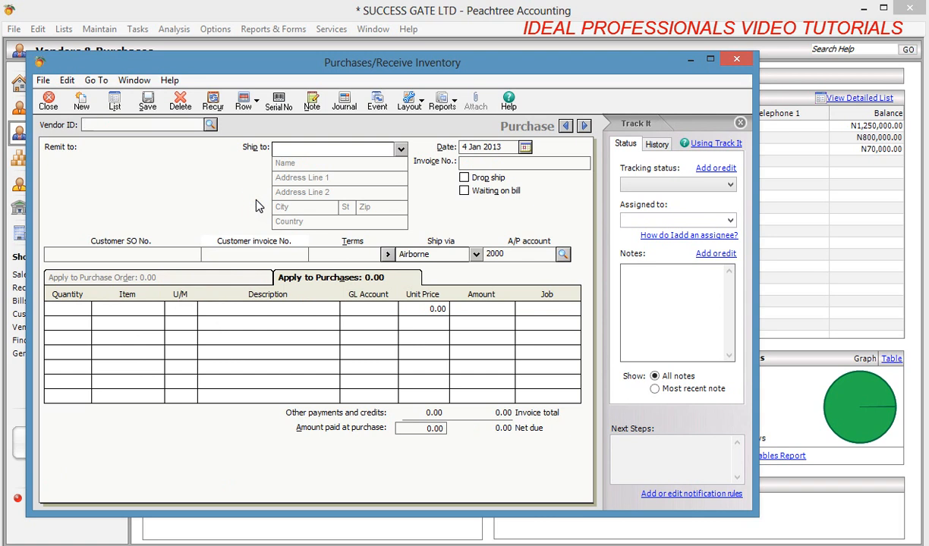
Choose vendor VEN.02 KFC for the next bill and enter invoice number 65656.
{"action": "left_click", "coordinate": [211, 126]}
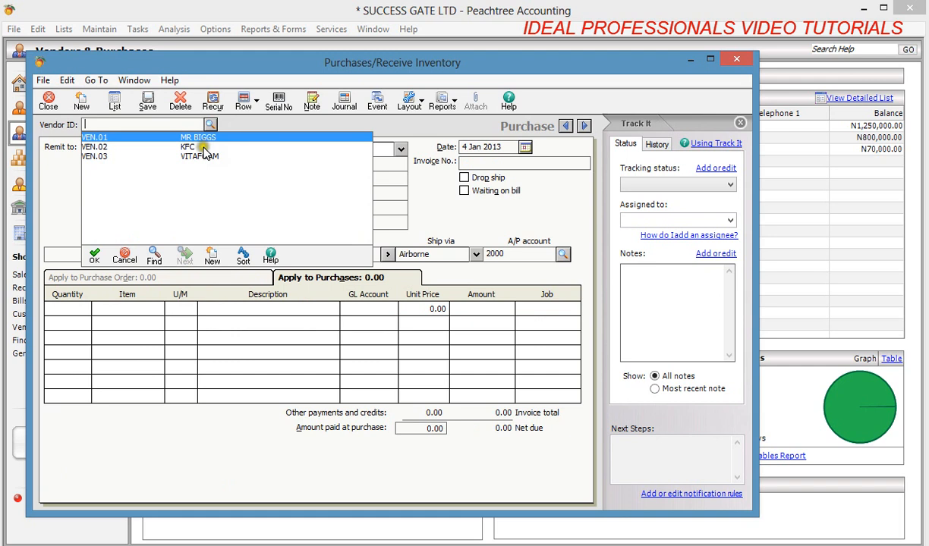
{"action": "double_click", "coordinate": [202, 147]}
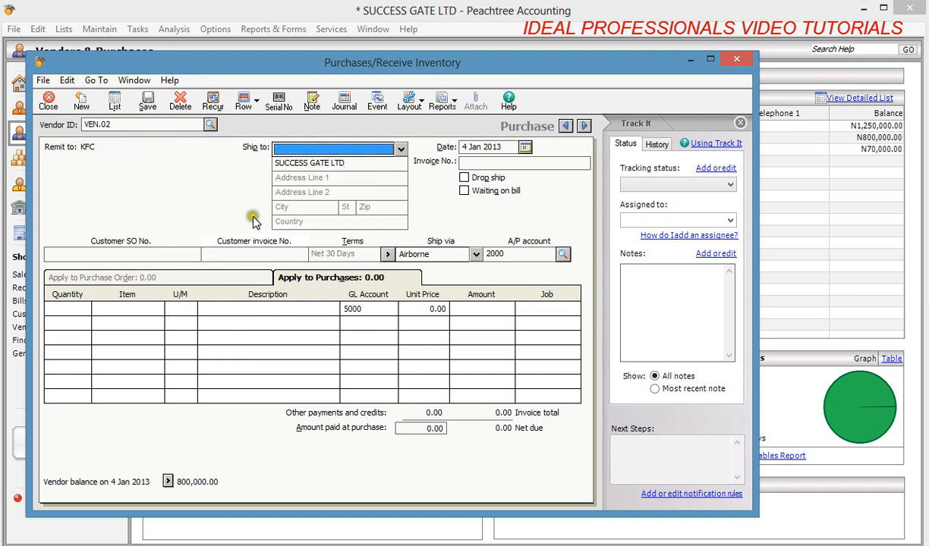
{"action": "left_click", "coordinate": [472, 164]}
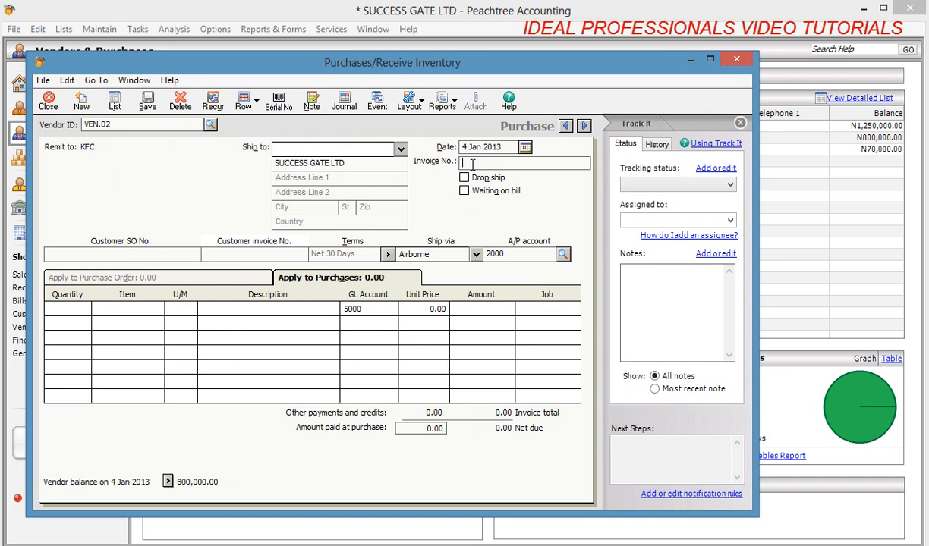
{"action": "type", "text": "65656"}
Add a purchase line for 69 units of item INV.01 FOOD to the KFC bill.
{"action": "left_click", "coordinate": [65, 308]}
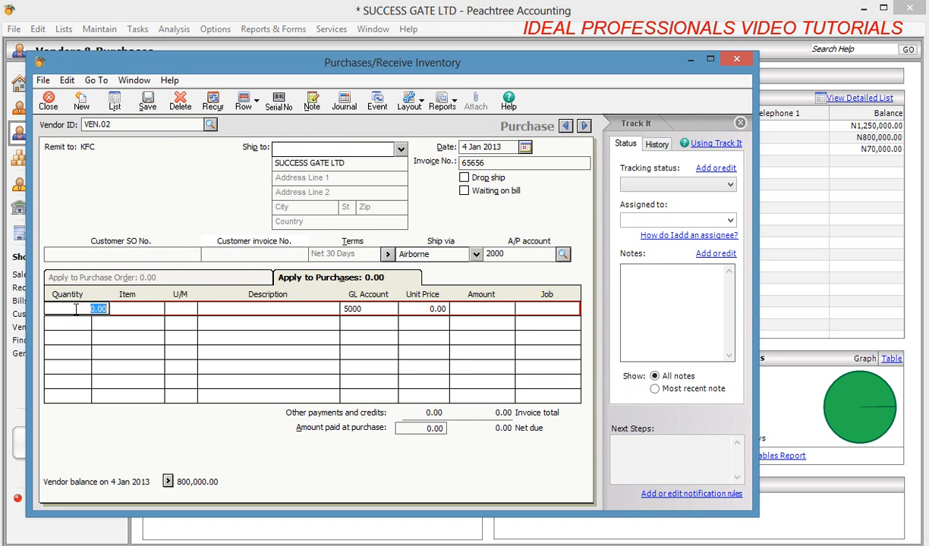
{"action": "type", "text": "6"}
{"action": "key", "text": "Tab"}
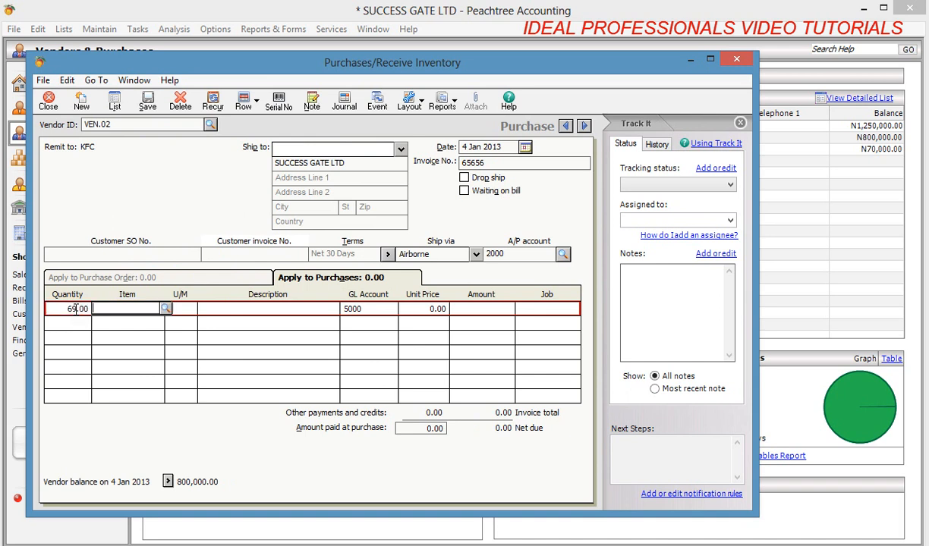
{"action": "left_click", "coordinate": [166, 310]}
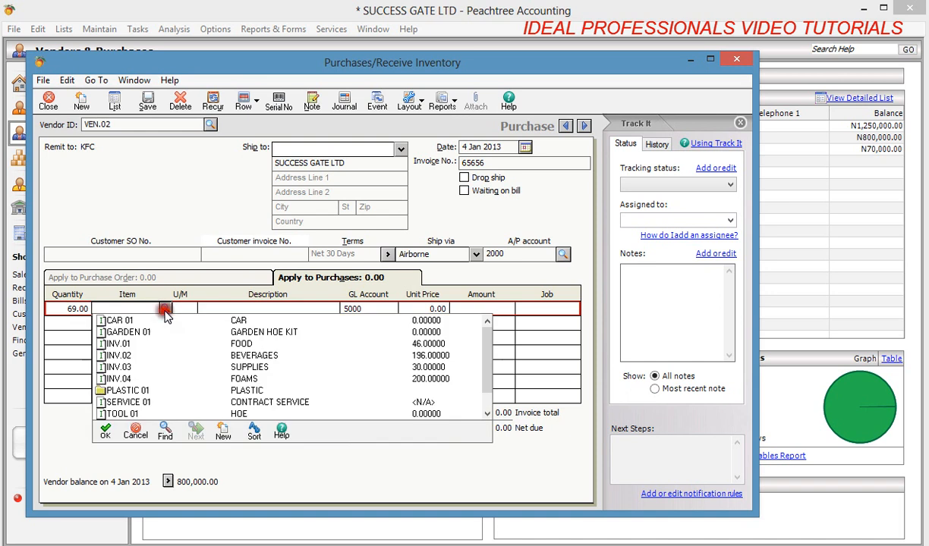
{"action": "double_click", "coordinate": [418, 345]}
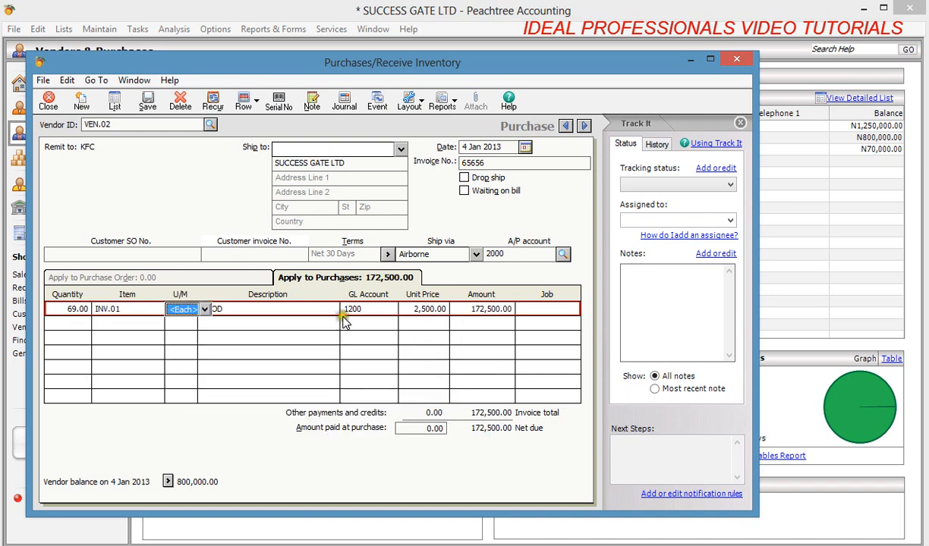
Set the unit price of the FOOD line to 2,300.00, save the KFC bill and close the purchase form.
{"action": "left_click", "coordinate": [417, 311]}
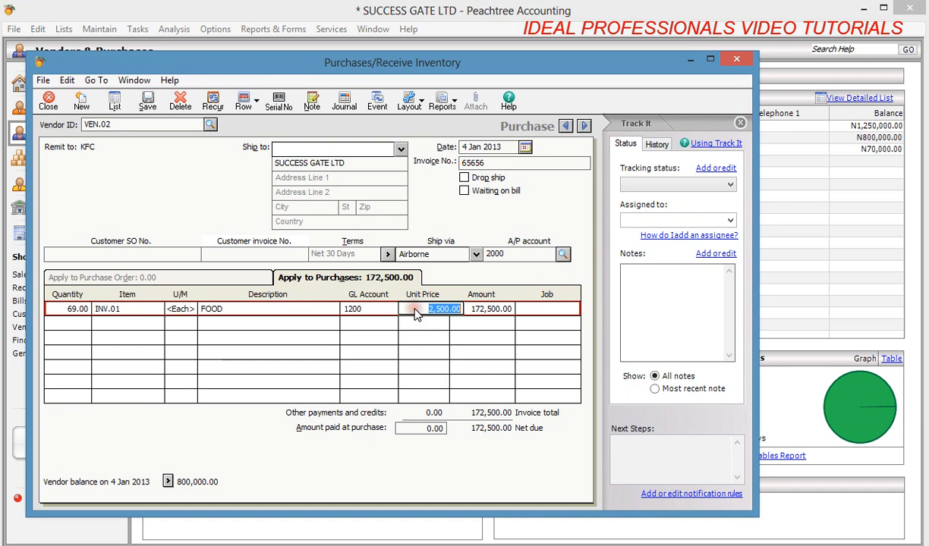
{"action": "type", "text": "23"}
{"action": "key", "text": "Tab"}
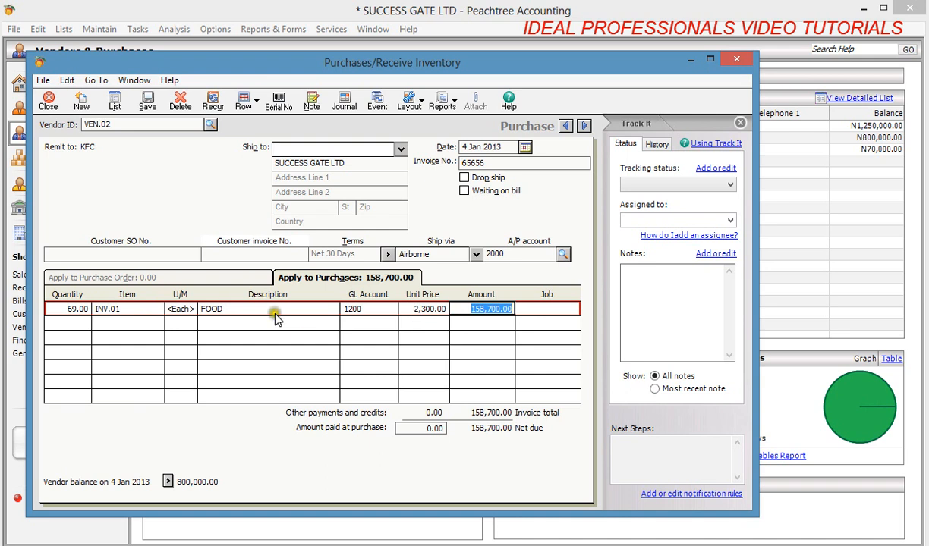
{"action": "left_click", "coordinate": [149, 107]}
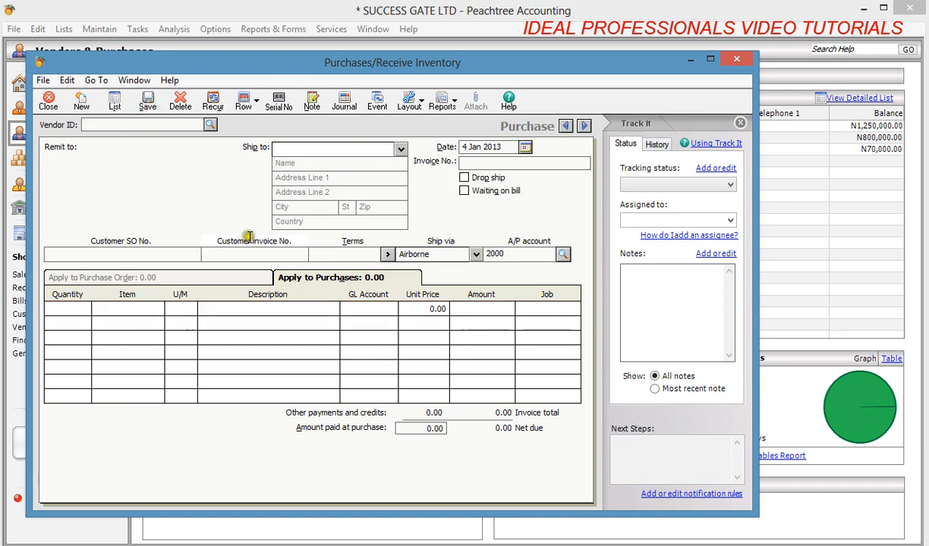
{"action": "left_click", "coordinate": [735, 59]}
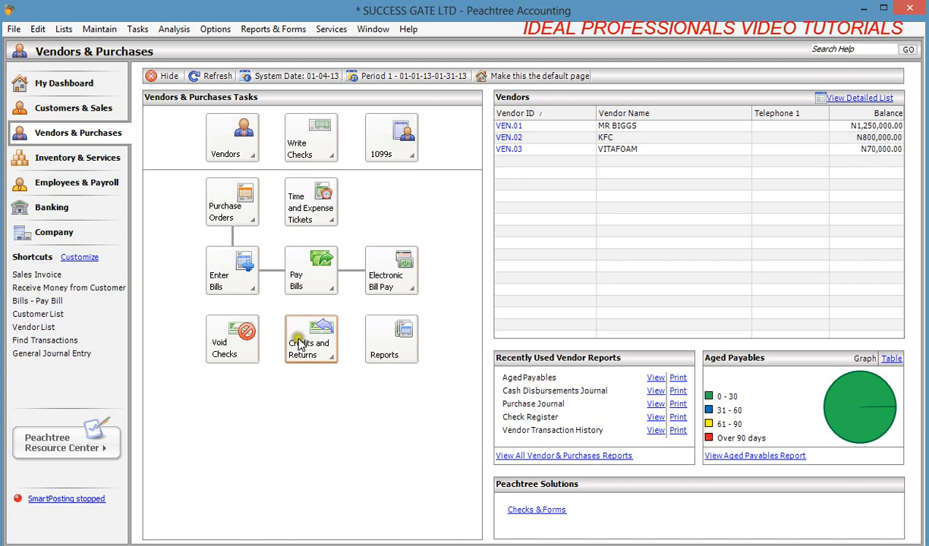
Start a vendor credit memo for VEN.01 MR BIGGS with credit number CRN001.
{"action": "left_click", "coordinate": [138, 31]}
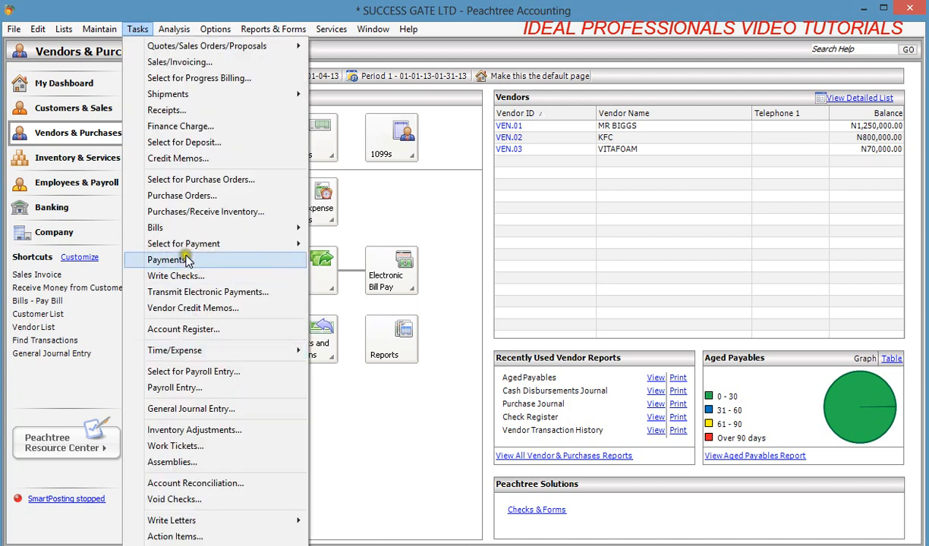
{"action": "left_click", "coordinate": [177, 313]}
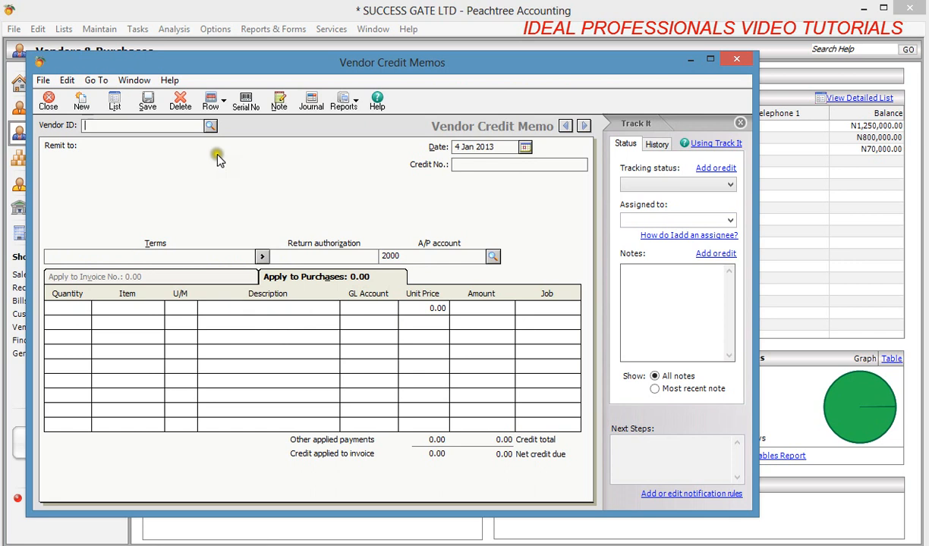
{"action": "left_click", "coordinate": [211, 126]}
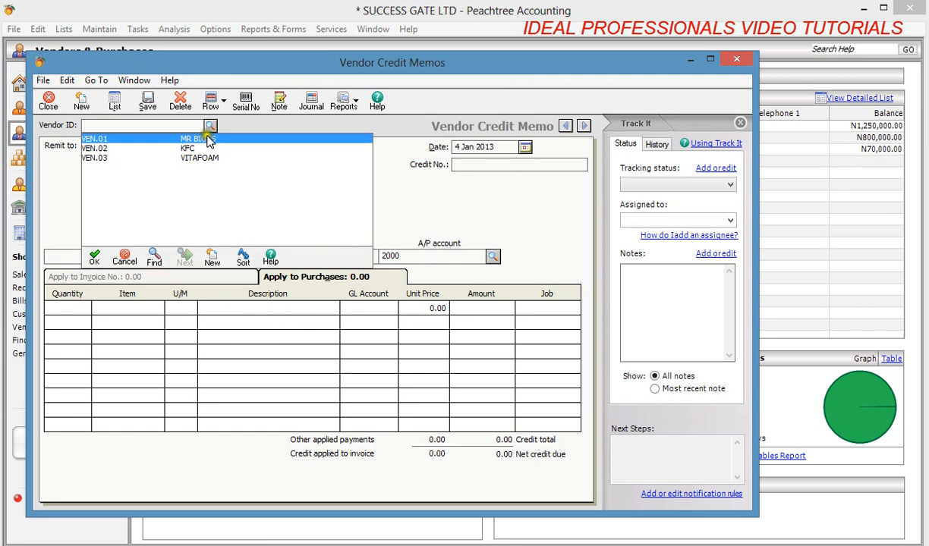
{"action": "left_click", "coordinate": [205, 140]}
{"action": "left_click", "coordinate": [206, 140]}
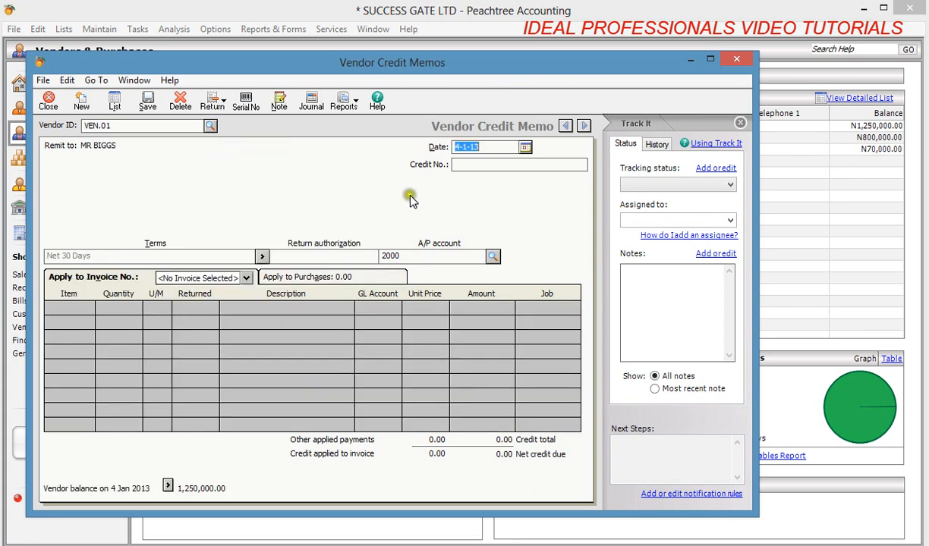
{"action": "left_click", "coordinate": [482, 165]}
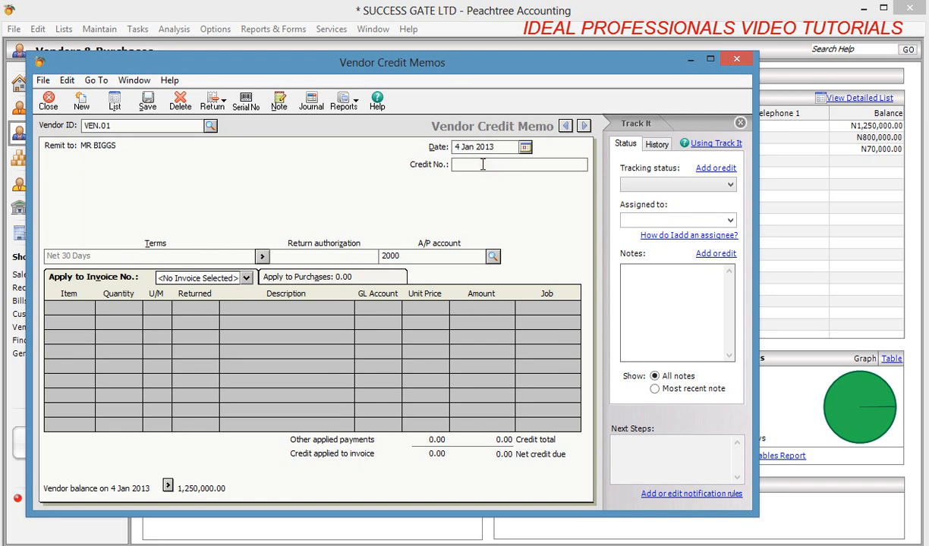
{"action": "type", "text": "CRN001"}
{"action": "left_click", "coordinate": [201, 308]}
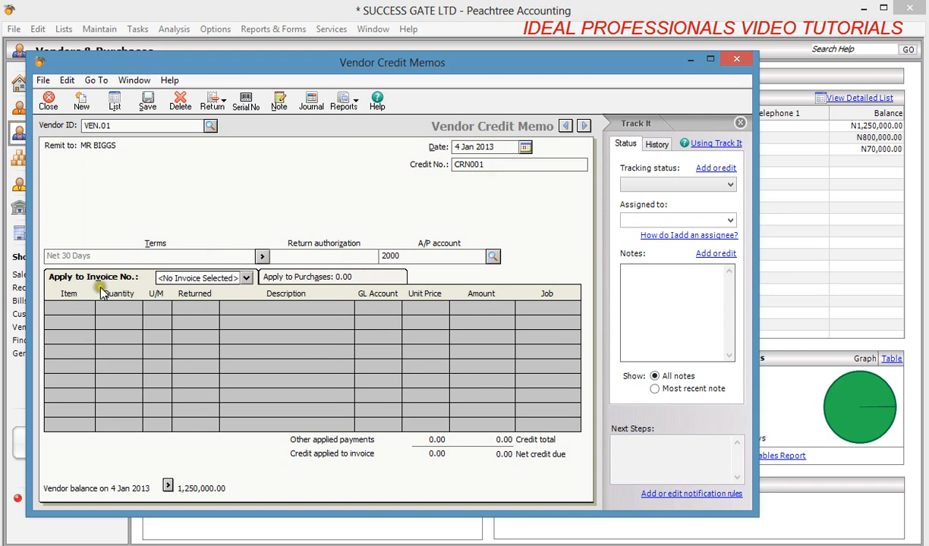
Apply the credit memo to invoice INV00343 and set the returned quantity of item INV.03 to 10.
{"action": "left_click", "coordinate": [246, 279]}
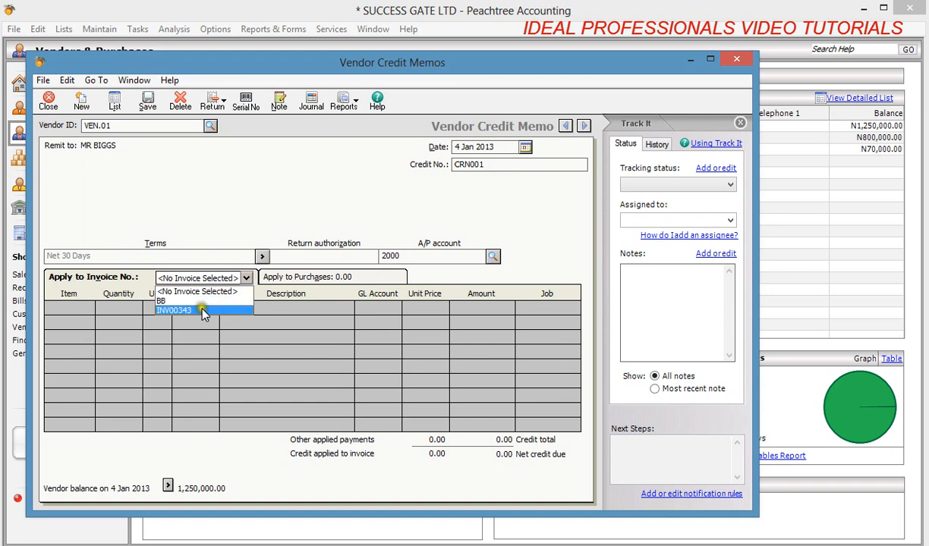
{"action": "left_click", "coordinate": [204, 313]}
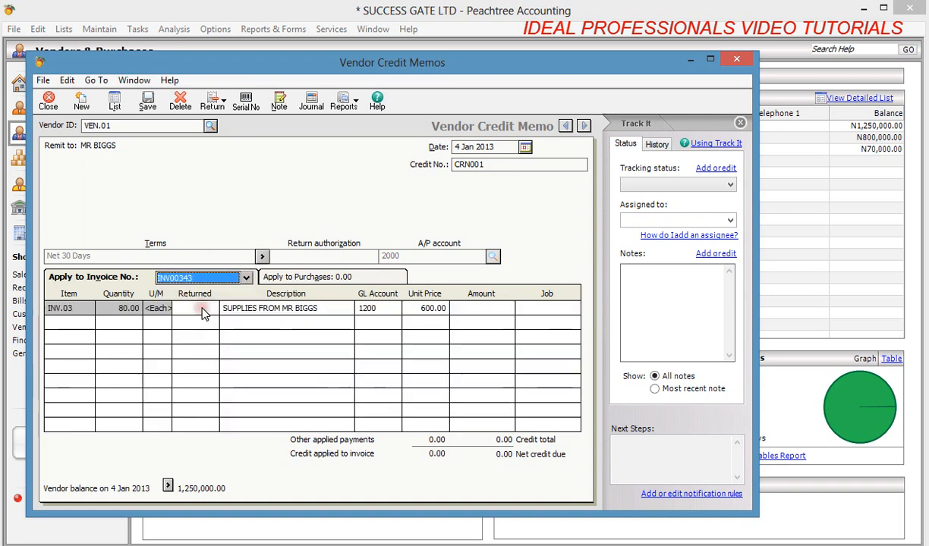
{"action": "left_click", "coordinate": [199, 309]}
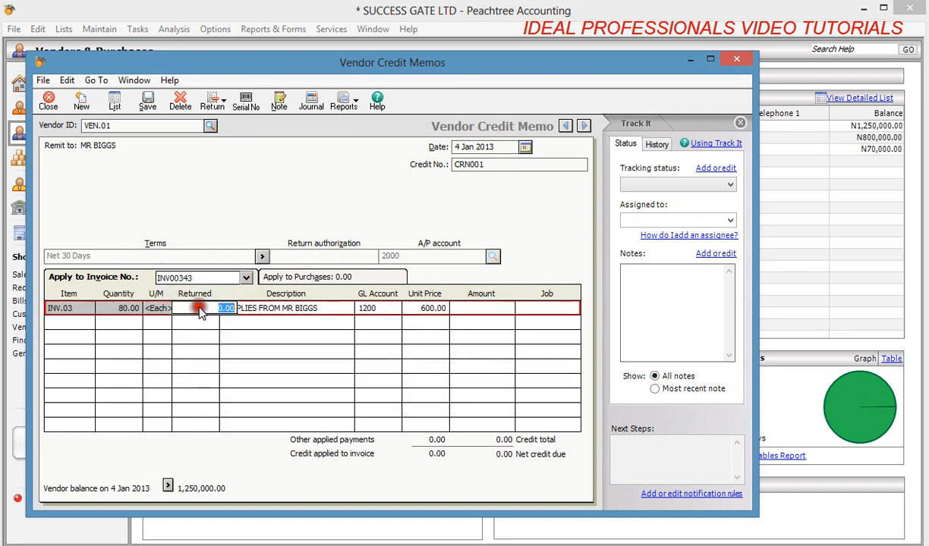
{"action": "type", "text": "10"}
{"action": "key", "text": "Tab"}
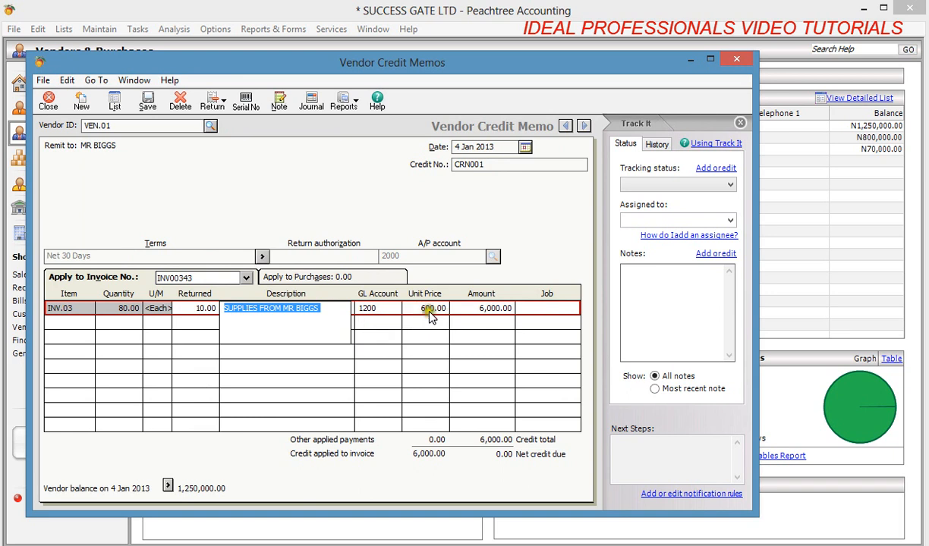
Review the GL account choices for the returned line, keeping 1200 Inventory, and save and close the credit memo.
{"action": "left_click", "coordinate": [399, 310]}
{"action": "left_click", "coordinate": [386, 310]}
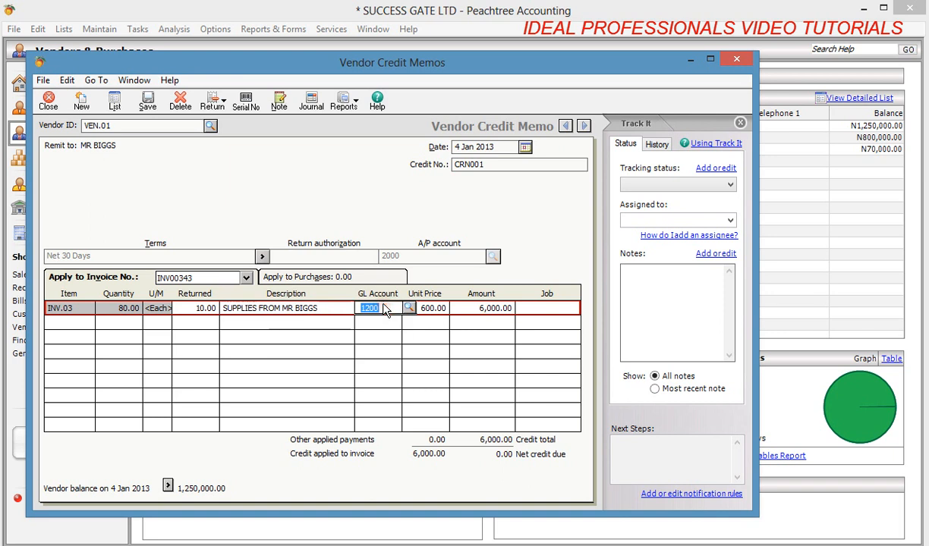
{"action": "left_click", "coordinate": [409, 311]}
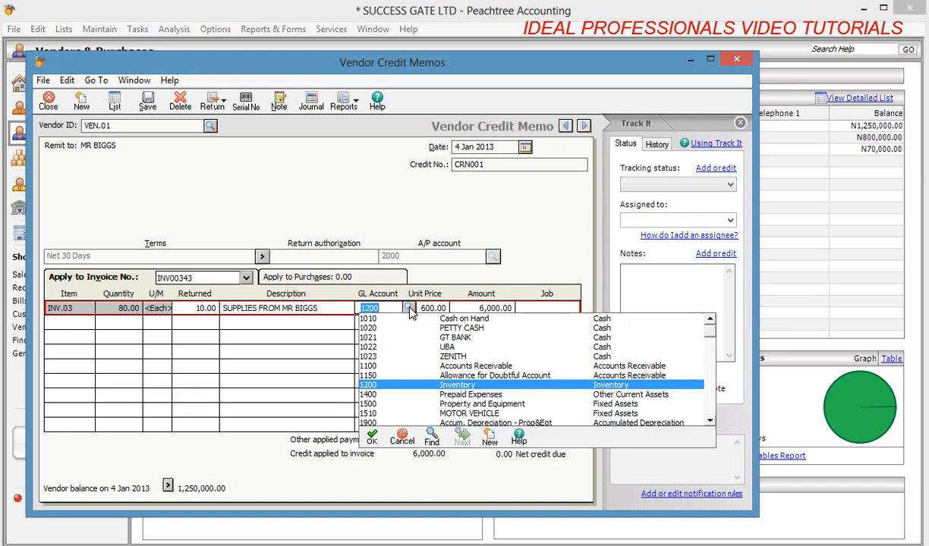
{"action": "left_click", "coordinate": [409, 310]}
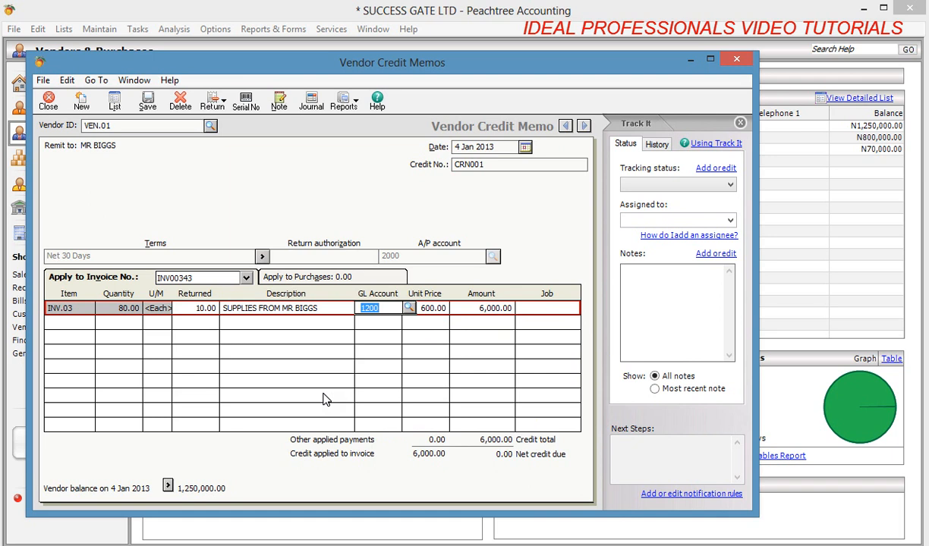
{"action": "left_click", "coordinate": [148, 104]}
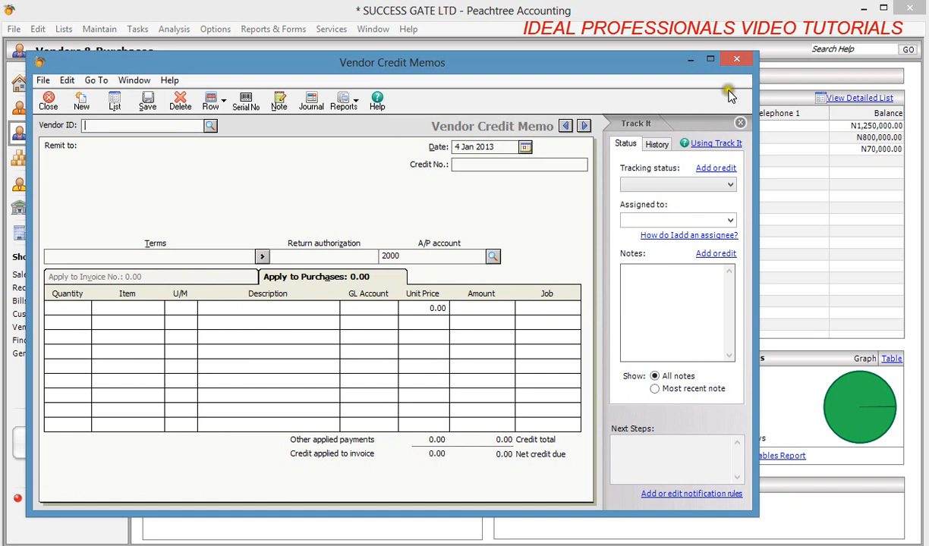
{"action": "left_click", "coordinate": [736, 64]}
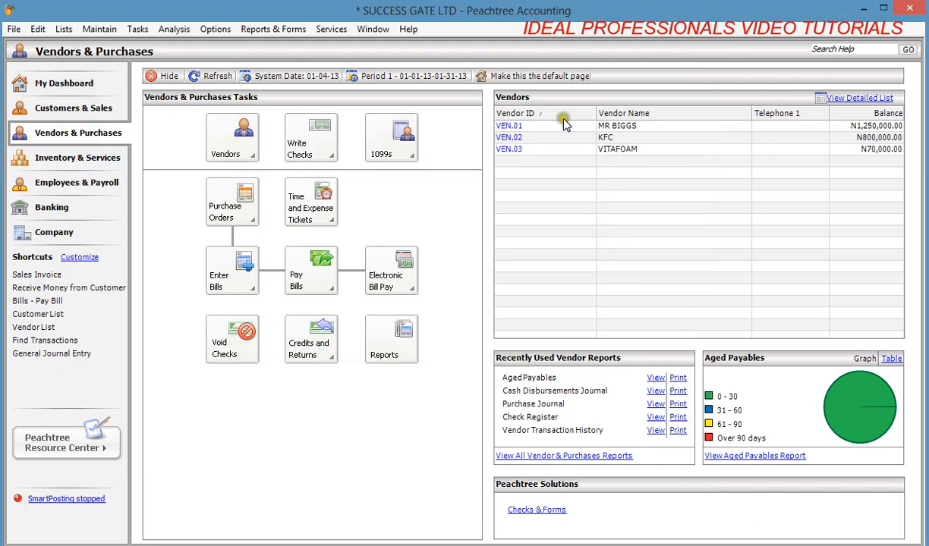
Open vendor payments, posting the pending purchase journals, and select ZENITH as the cash account.
{"action": "left_click", "coordinate": [138, 33]}
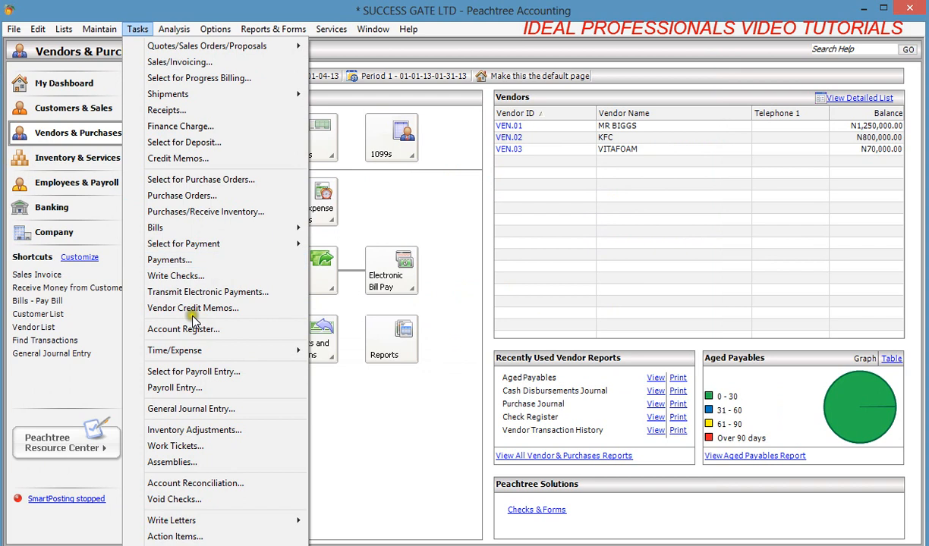
{"action": "left_click", "coordinate": [187, 261]}
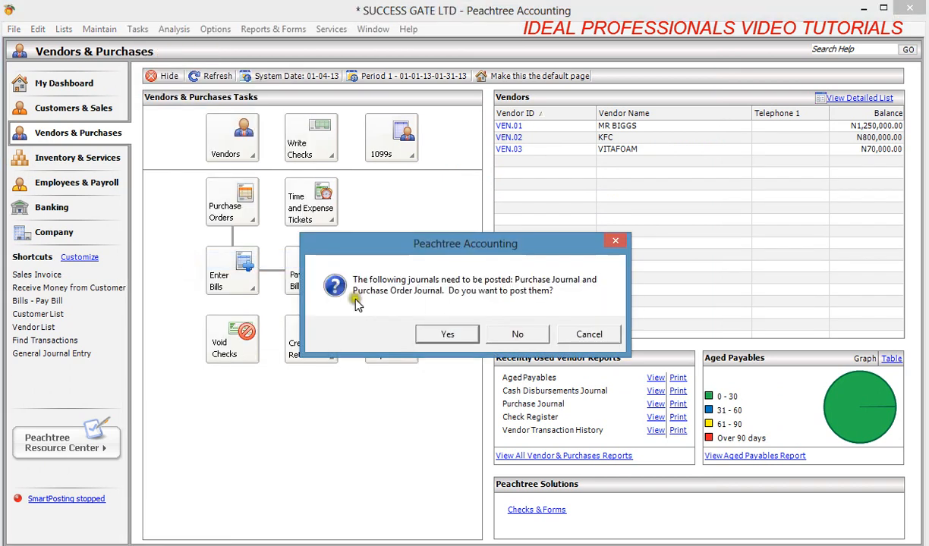
{"action": "left_click", "coordinate": [440, 335]}
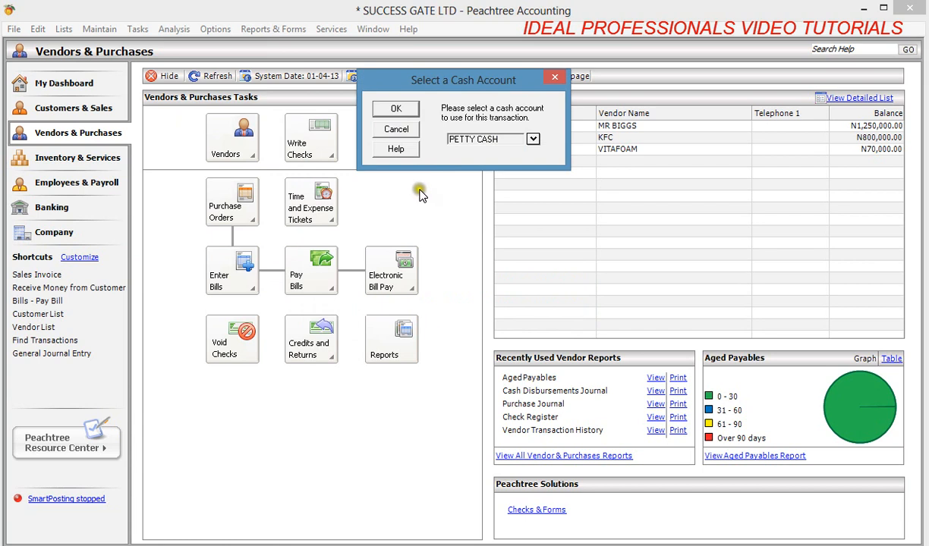
{"action": "left_click", "coordinate": [533, 139]}
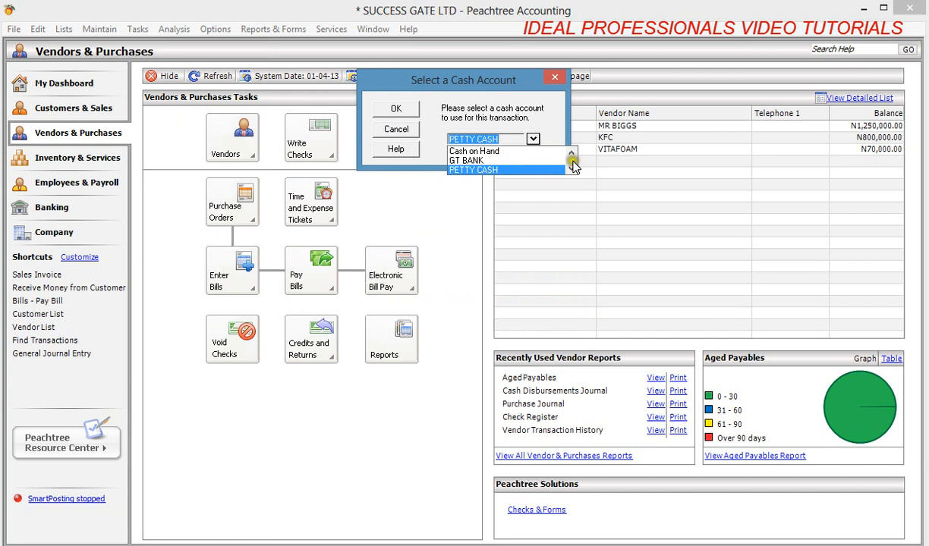
{"action": "left_click", "coordinate": [573, 169]}
{"action": "left_click", "coordinate": [573, 169]}
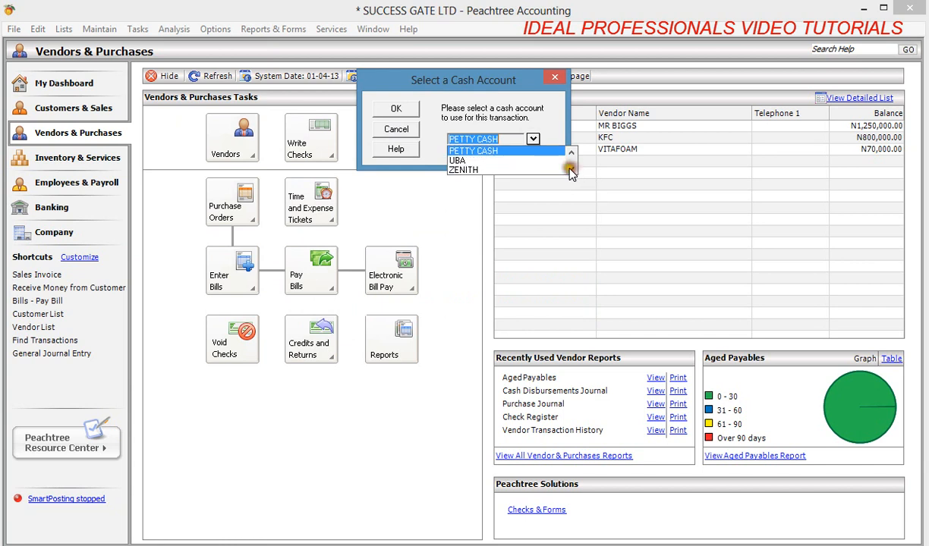
{"action": "left_click", "coordinate": [523, 170]}
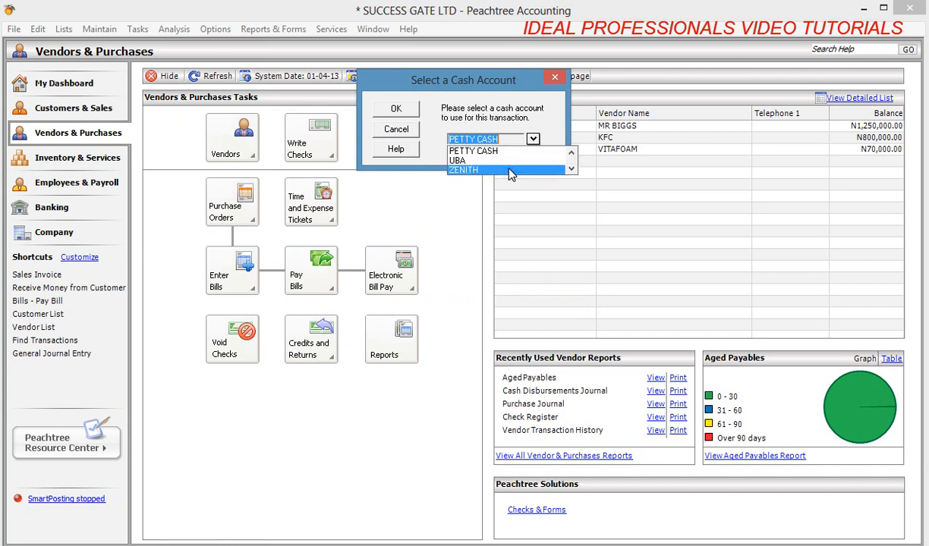
{"action": "left_click", "coordinate": [387, 110]}
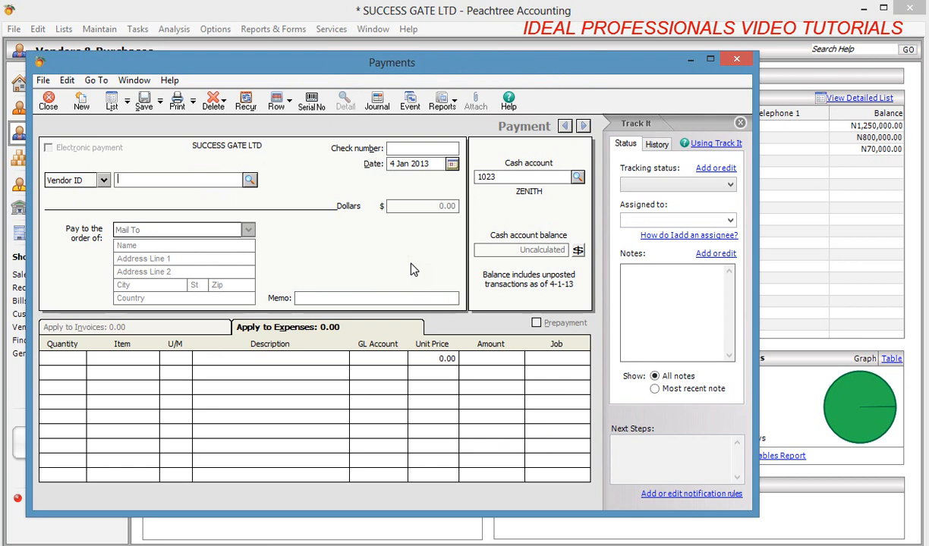
Enter check number 7686, set the date to 6 Jan 2013 and choose vendor VEN.01 MR BIGGS for the payment.
{"action": "left_click", "coordinate": [339, 241]}
{"action": "left_click", "coordinate": [403, 148]}
{"action": "type", "text": "7686"}
{"action": "left_click", "coordinate": [452, 165]}
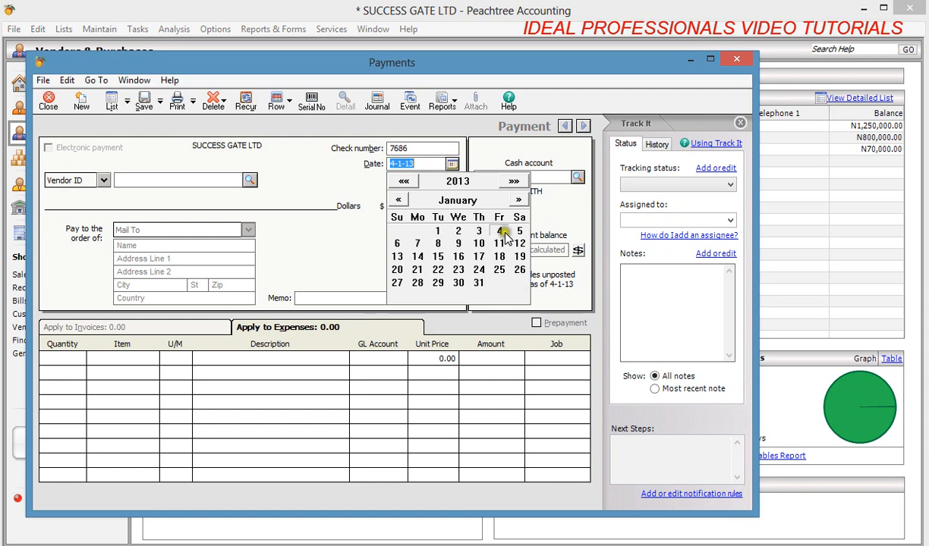
{"action": "left_click", "coordinate": [396, 244]}
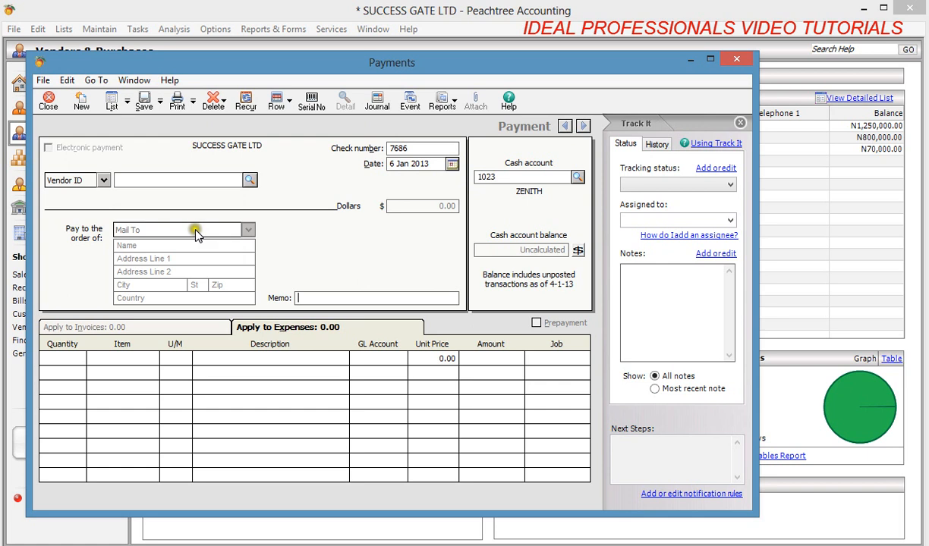
{"action": "left_click", "coordinate": [249, 180]}
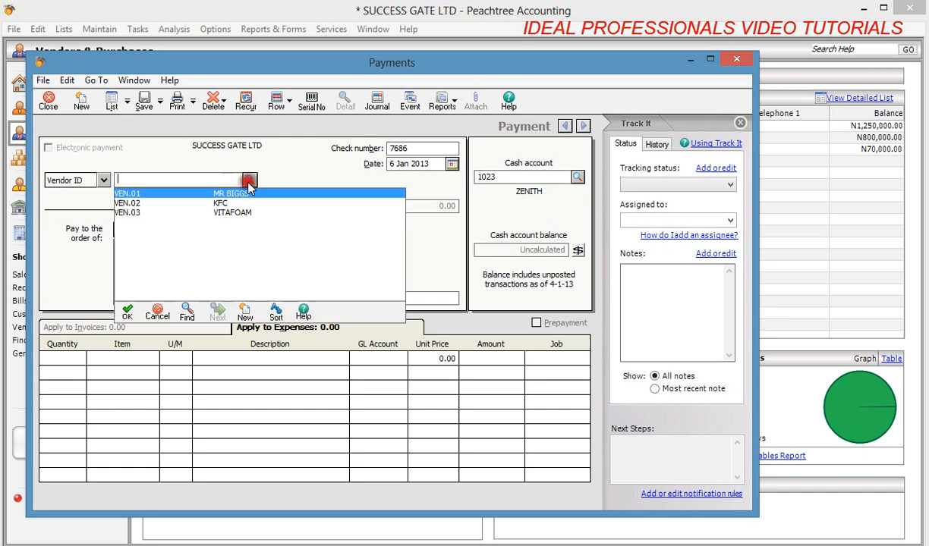
{"action": "double_click", "coordinate": [241, 195]}
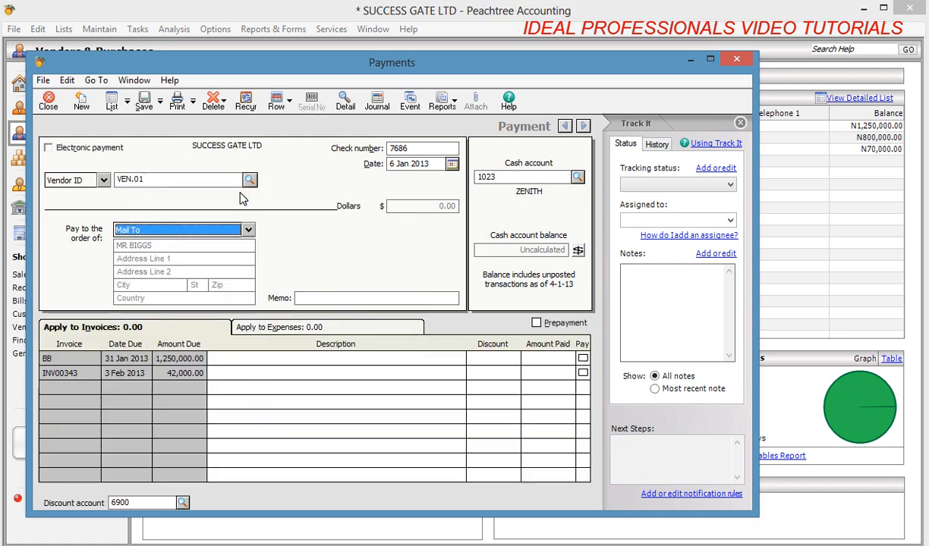
{"action": "left_click", "coordinate": [286, 350]}
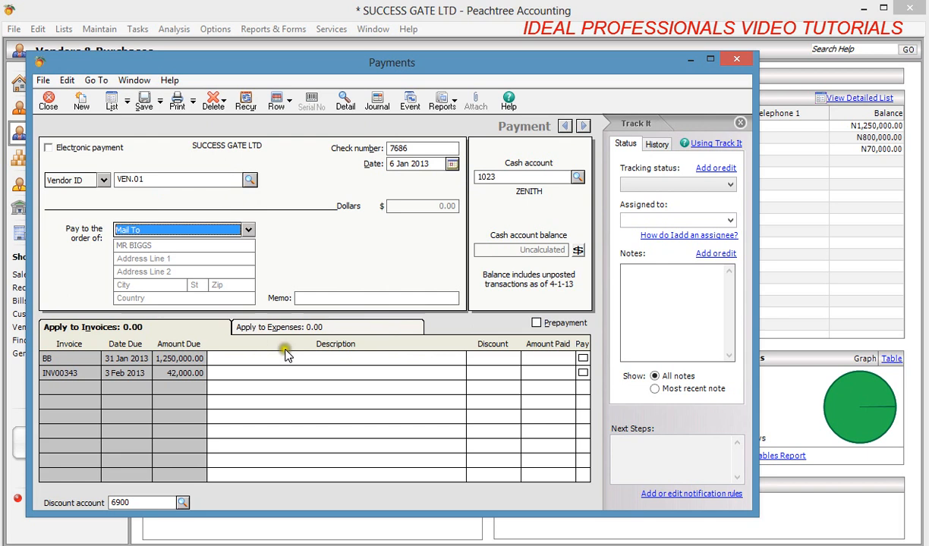
Mark invoices BB and INV00343 for full payment, calculate the cash account balance and save the payment.
{"action": "left_click", "coordinate": [582, 359]}
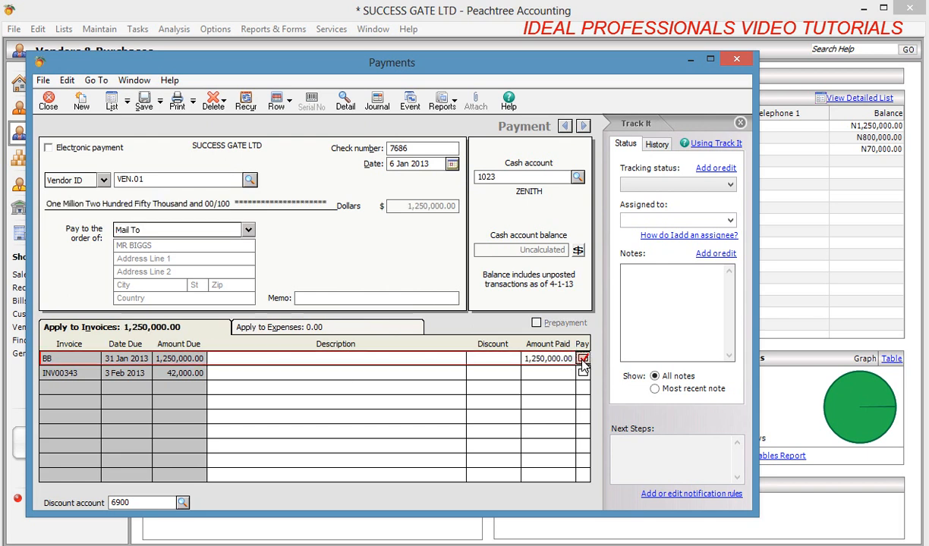
{"action": "left_click", "coordinate": [582, 372]}
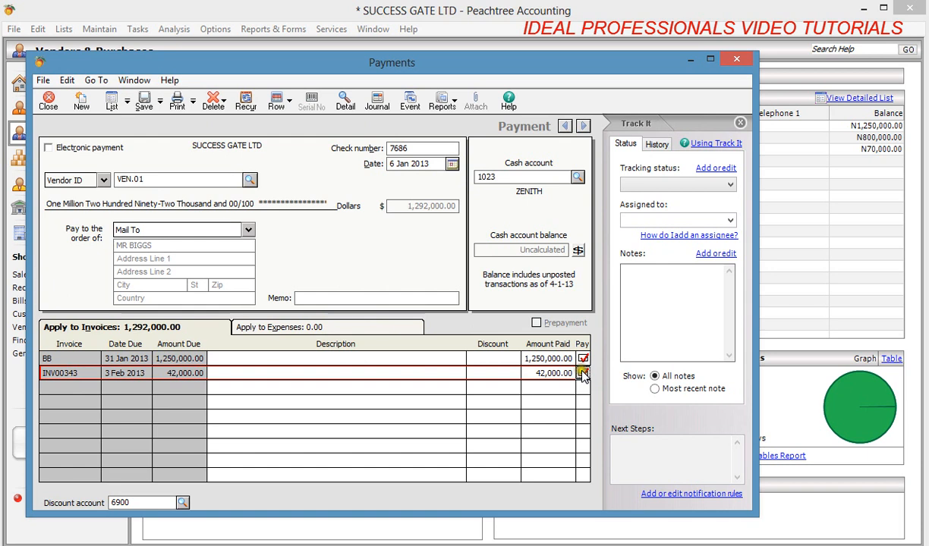
{"action": "left_click", "coordinate": [578, 250]}
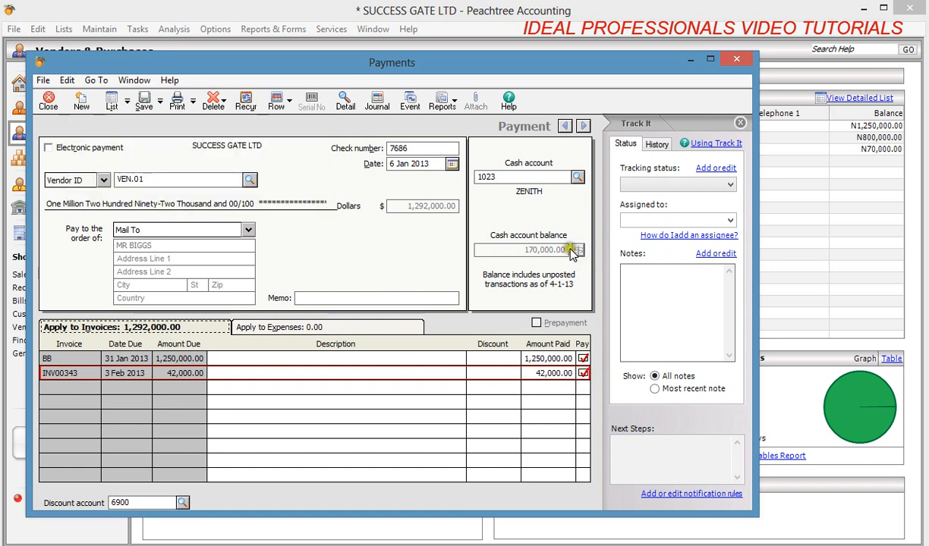
{"action": "left_click", "coordinate": [143, 102]}
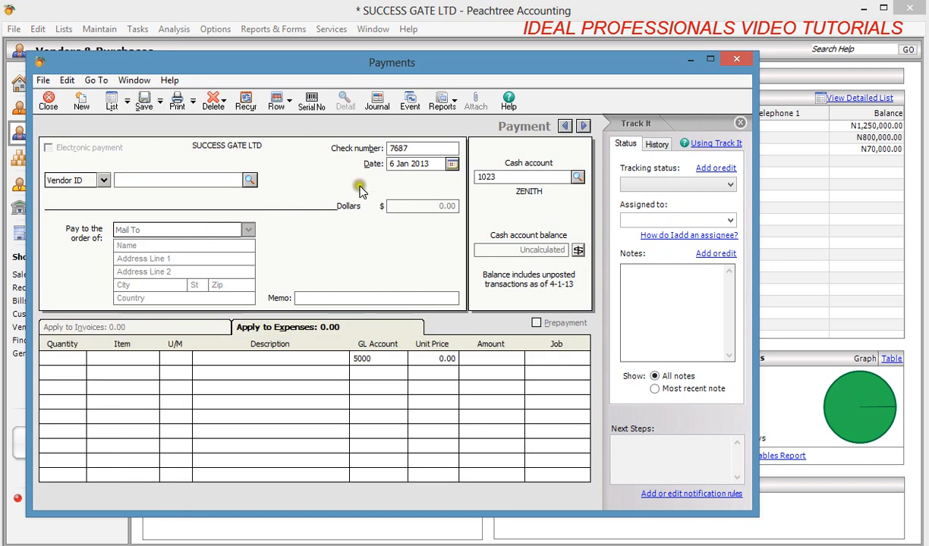
Choose vendor VEN.02 KFC and apply 300,000 to invoice BB with the description PART PAYMENT.
{"action": "left_click", "coordinate": [250, 180]}
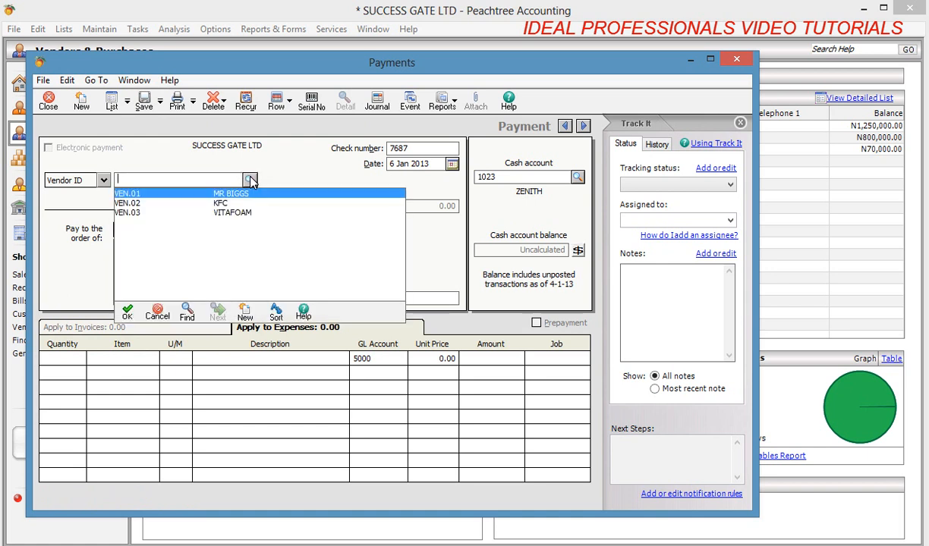
{"action": "double_click", "coordinate": [228, 204]}
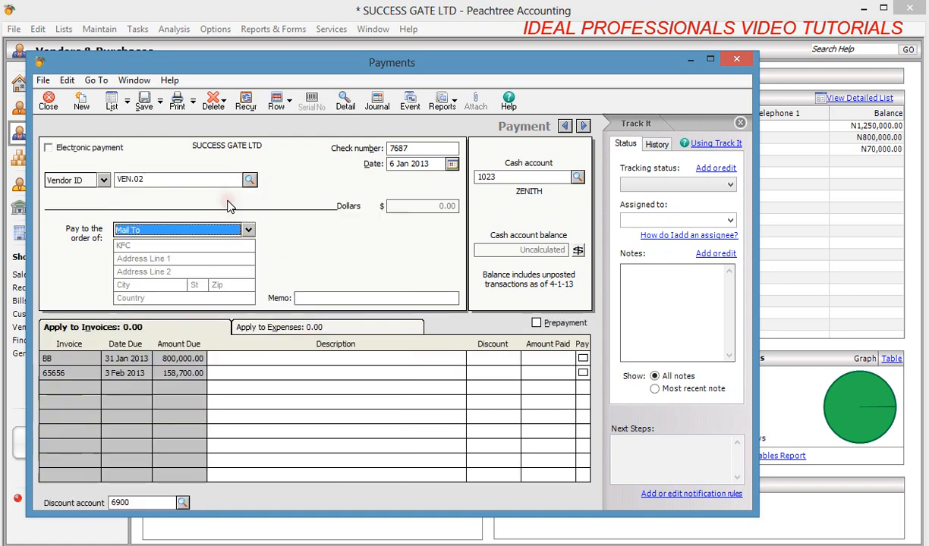
{"action": "left_click", "coordinate": [266, 361]}
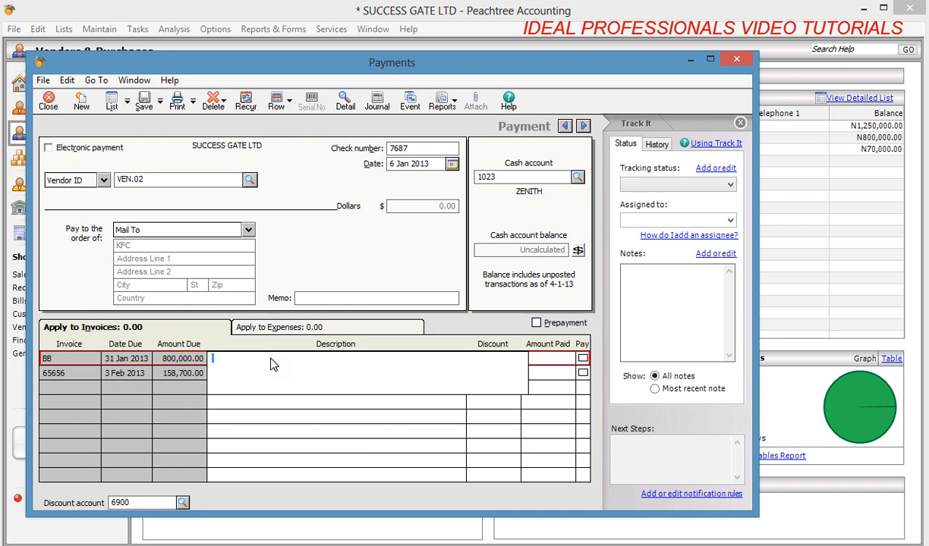
{"action": "type", "text": "PART PAYMENT"}
{"action": "key", "text": "Tab"}
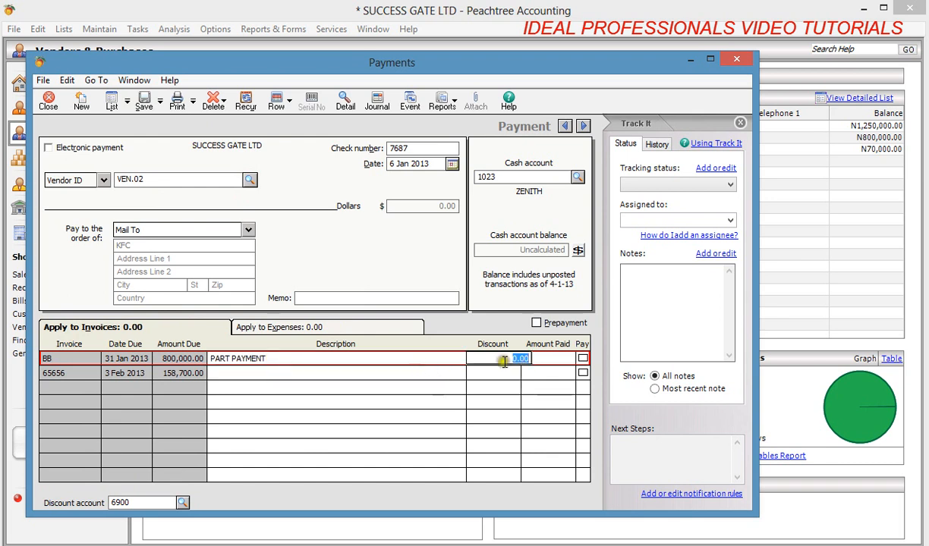
{"action": "left_click", "coordinate": [552, 362]}
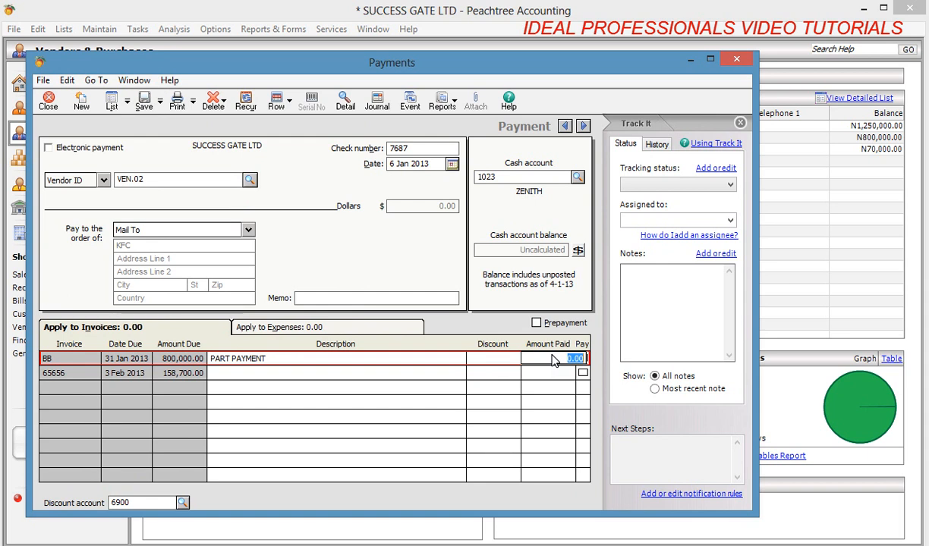
{"action": "type", "text": "300,000"}
{"action": "key", "text": "Tab"}
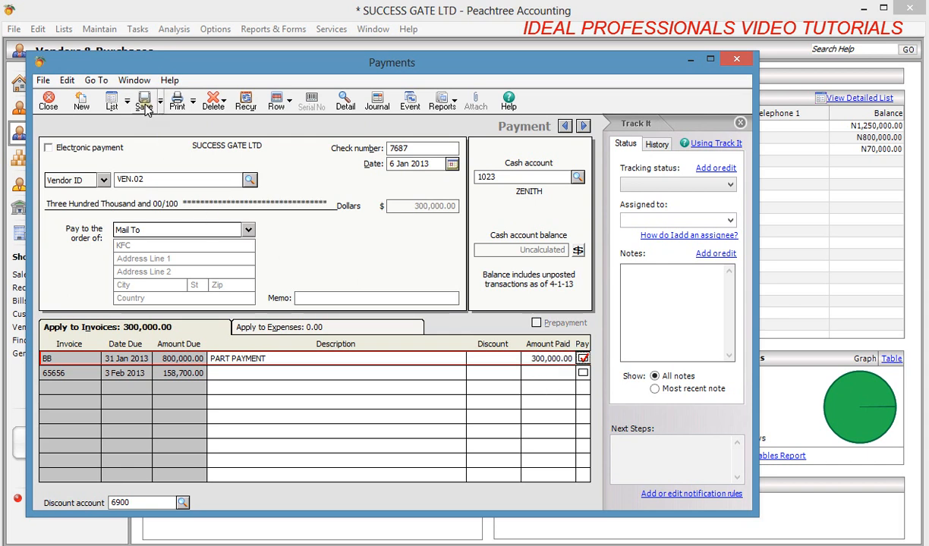
Calculate the cash account balance, then save the KFC payment and close the payment form.
{"action": "left_click", "coordinate": [577, 250]}
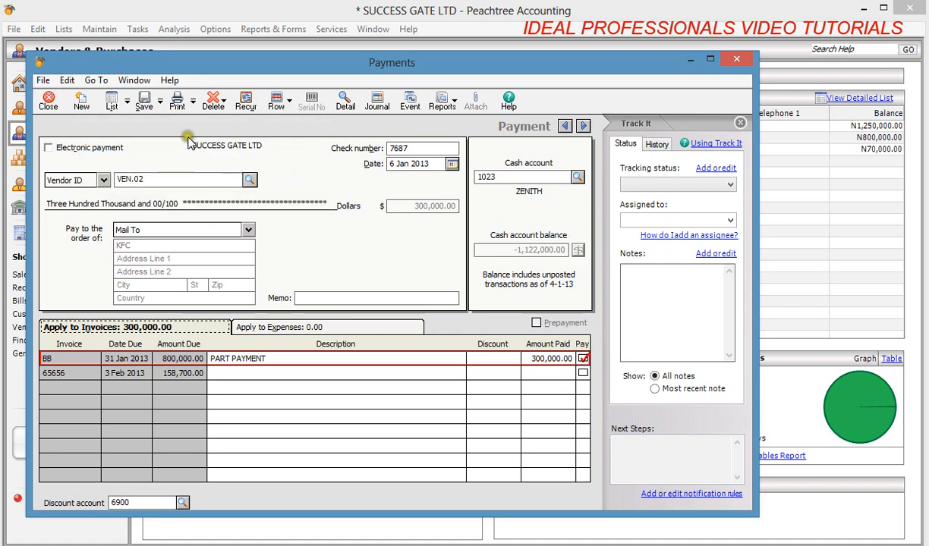
{"action": "left_click", "coordinate": [145, 104]}
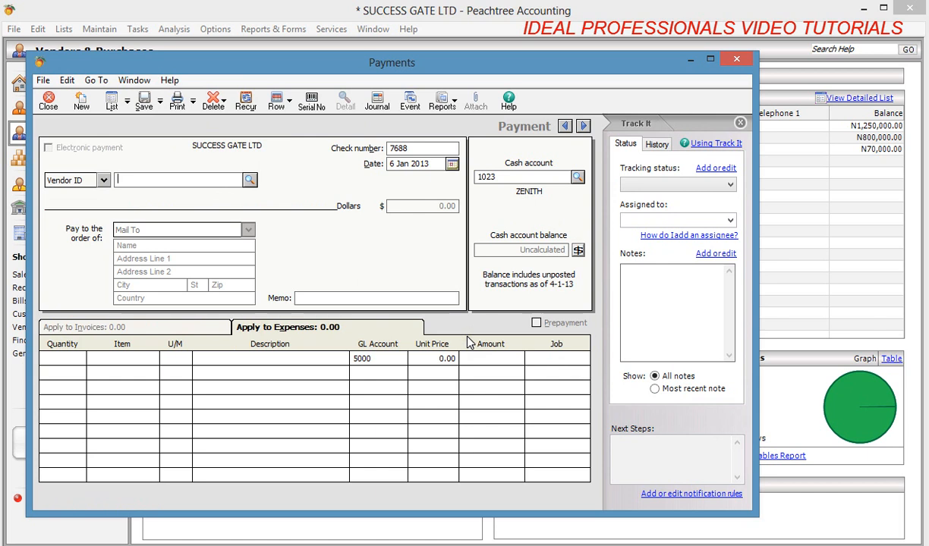
{"action": "left_click", "coordinate": [734, 61]}
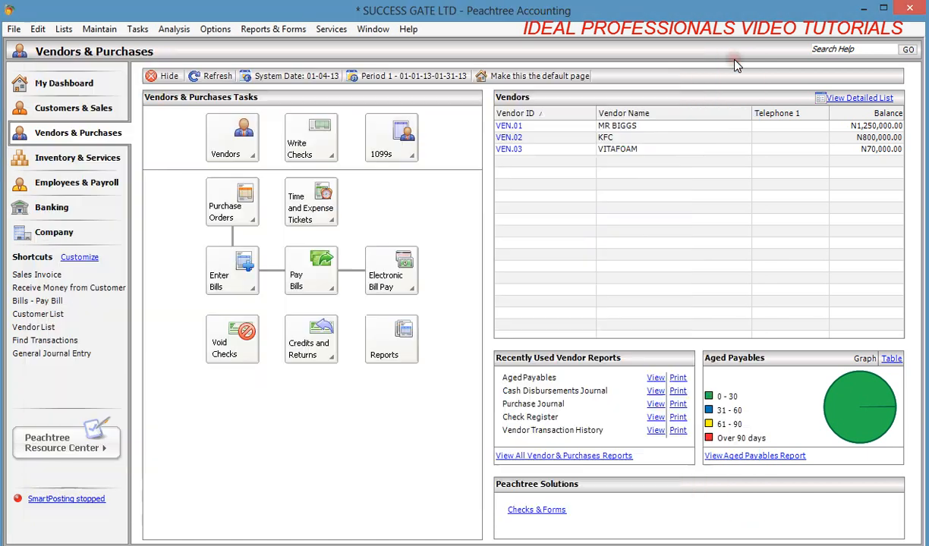
Open a new payment, posting the Cash Disbursements Journal, and select 1020 PETTY CASH as the cash account.
{"action": "left_click", "coordinate": [481, 283]}
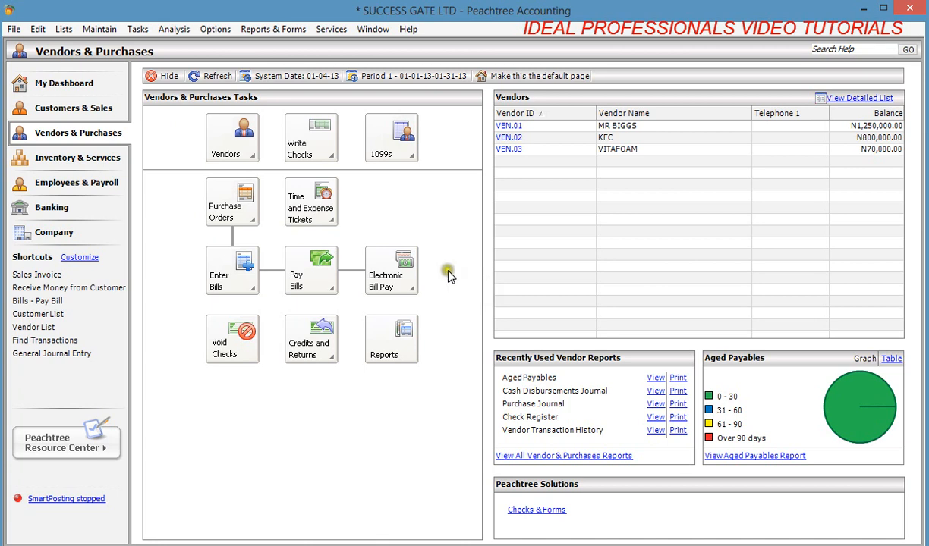
{"action": "left_click", "coordinate": [137, 29]}
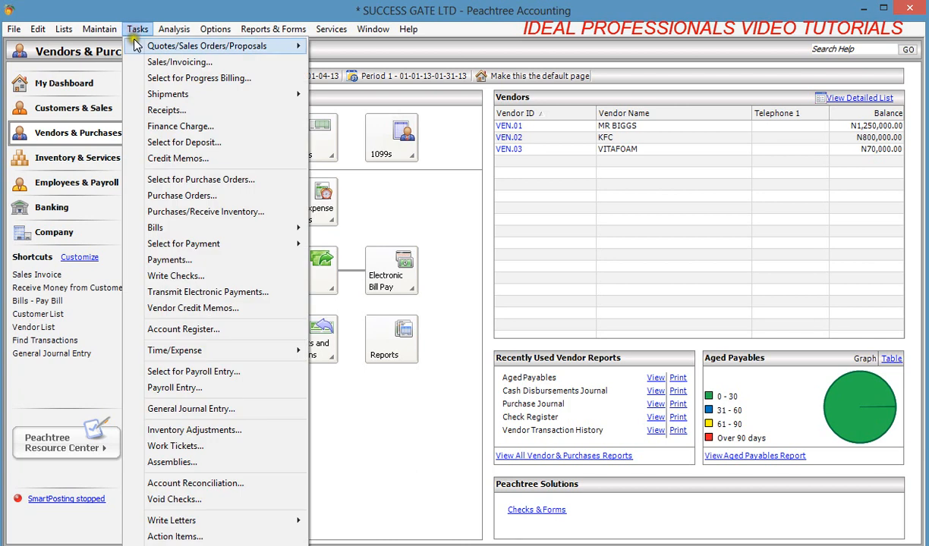
{"action": "left_click", "coordinate": [176, 259]}
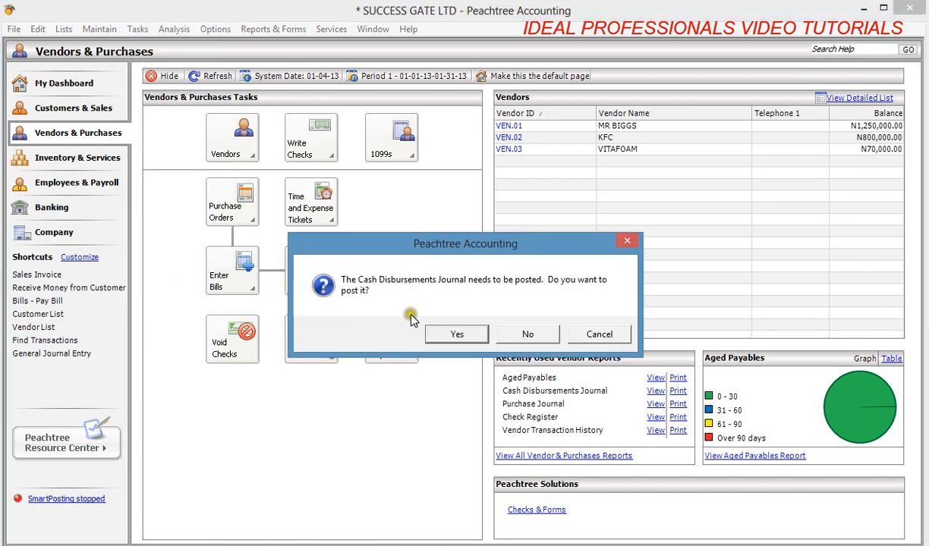
{"action": "left_click", "coordinate": [443, 334]}
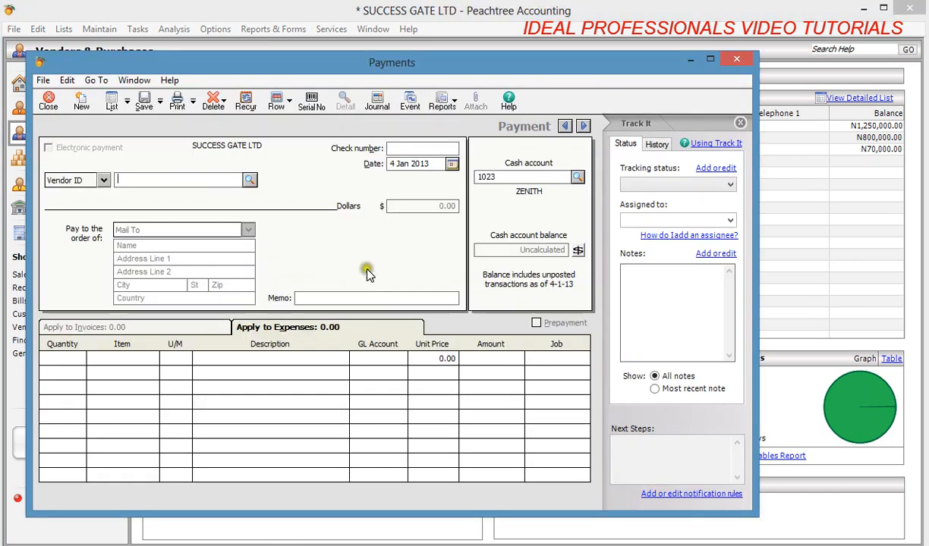
{"action": "left_click", "coordinate": [578, 178]}
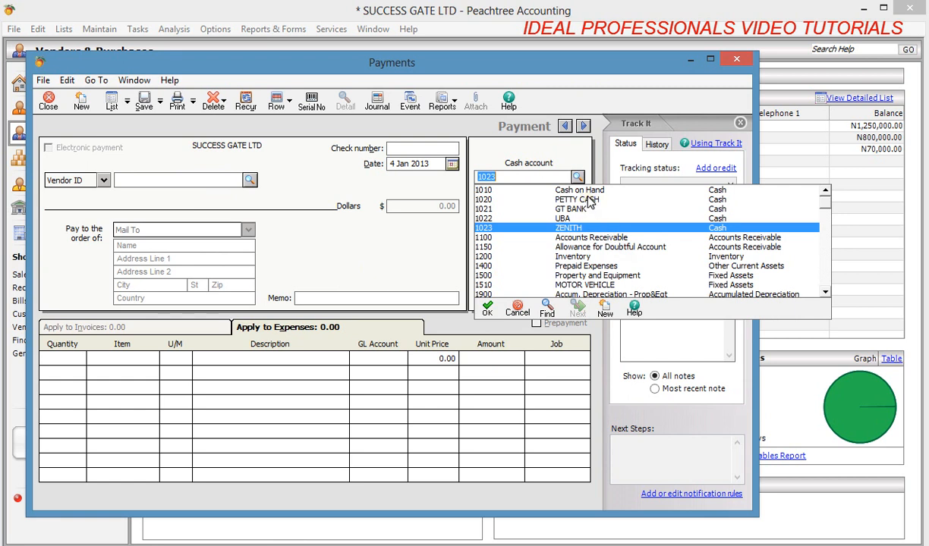
{"action": "double_click", "coordinate": [589, 201]}
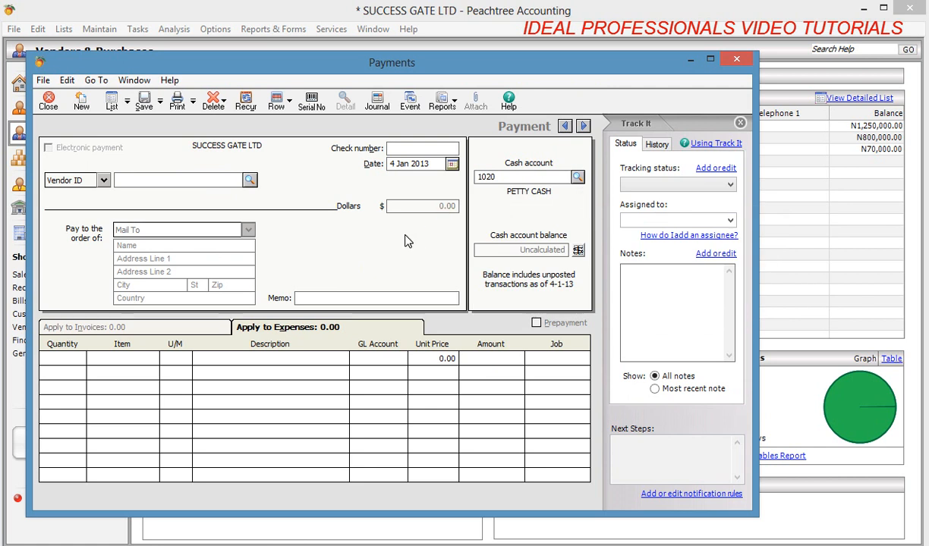
Enter check number PT01, calculate the petty cash balance and fill in the payee's name.
{"action": "left_click", "coordinate": [400, 149]}
{"action": "left_click", "coordinate": [401, 151]}
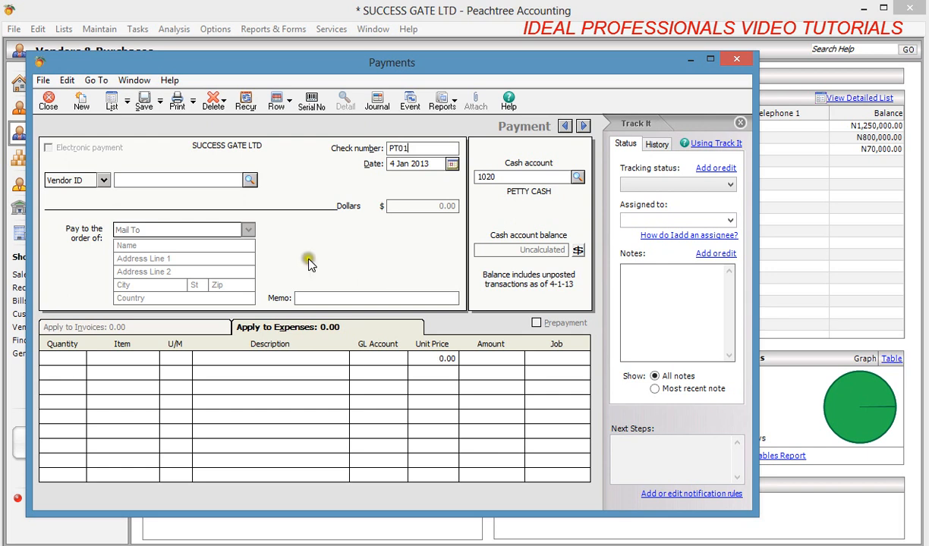
{"action": "left_click", "coordinate": [578, 249]}
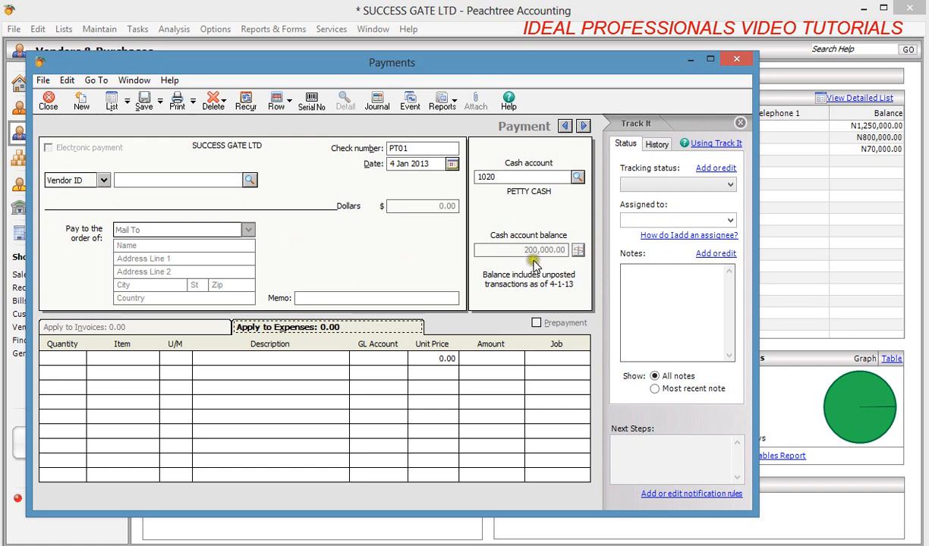
{"action": "left_click", "coordinate": [191, 246]}
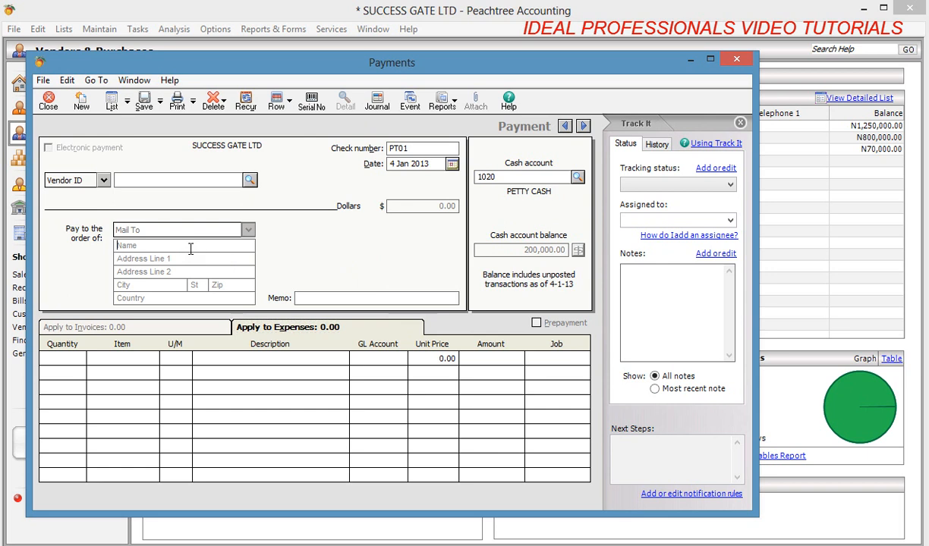
{"action": "type", "text": "LEKAN"}
Describe the first expense line of the petty cash payment as TRANSPORT TO IKEJA.
{"action": "left_click", "coordinate": [261, 360]}
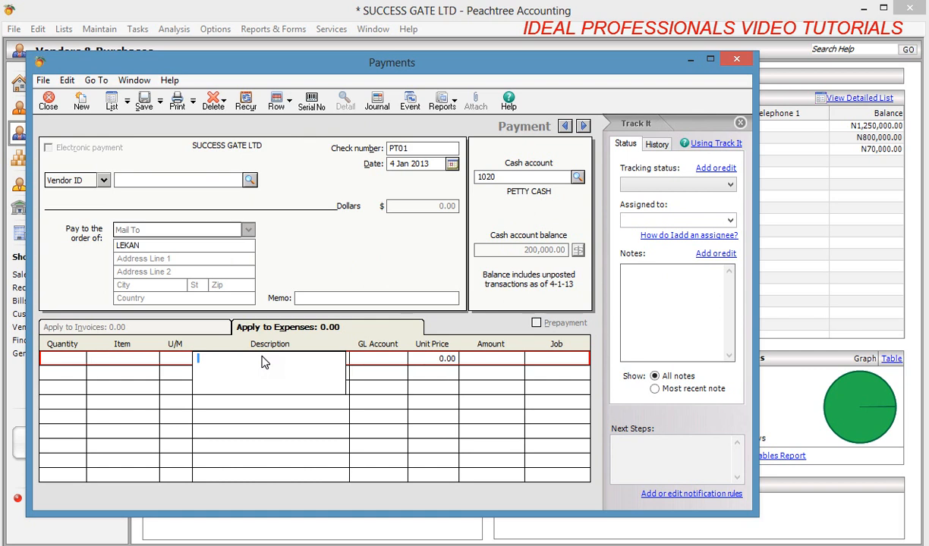
{"action": "type", "text": "TR"}
{"action": "type", "text": "ANSPORT TO IKEJA"}
Assign GL account 6550 Other Office Expense to the TRANSPORT TO IKEJA line.
{"action": "left_click", "coordinate": [367, 360]}
{"action": "left_click", "coordinate": [403, 358]}
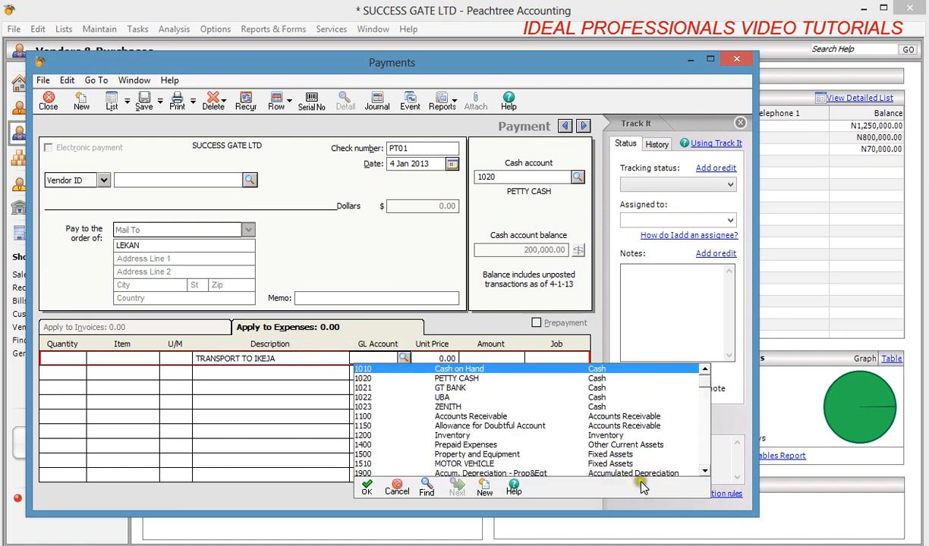
{"action": "left_click", "coordinate": [704, 475]}
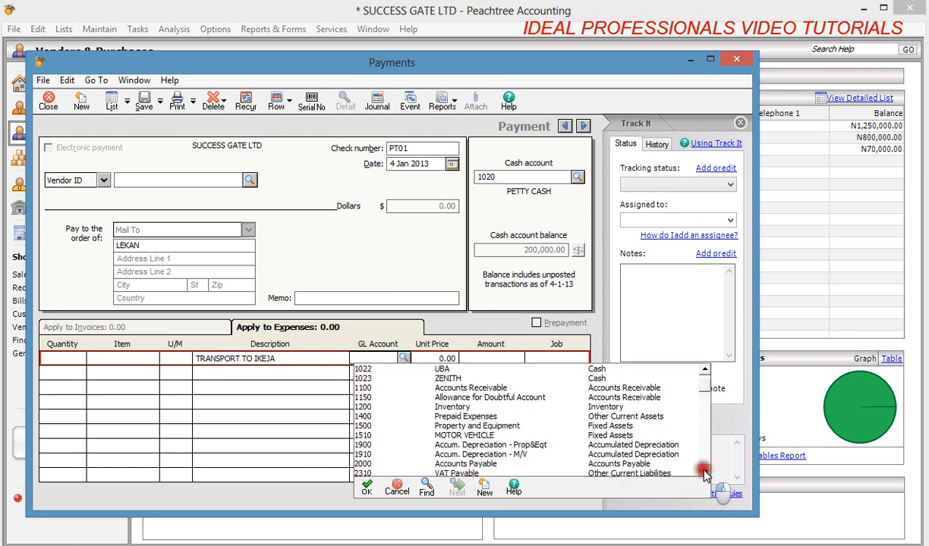
{"action": "left_click_drag", "start_coordinate": [704, 475], "coordinate": [704, 475]}
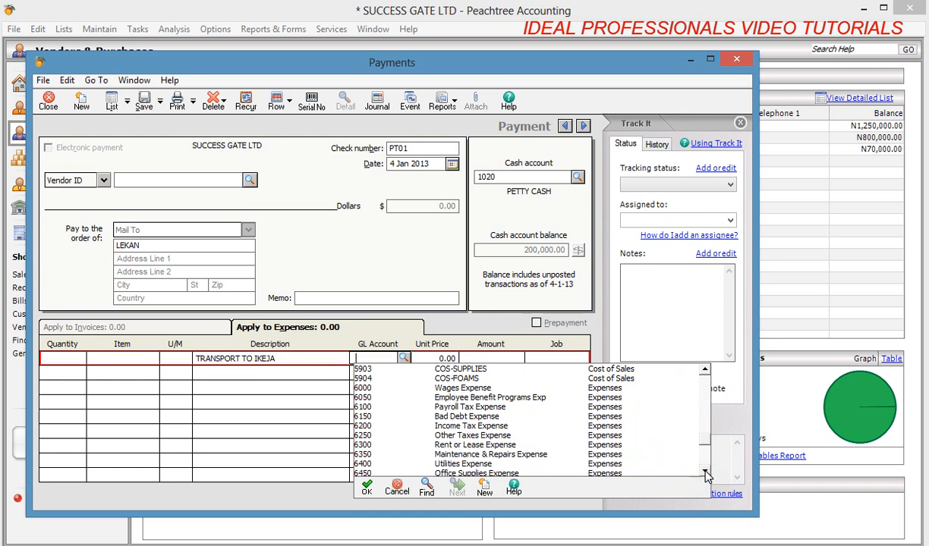
{"action": "left_click", "coordinate": [704, 474]}
{"action": "left_click", "coordinate": [704, 474]}
{"action": "left_click", "coordinate": [704, 474]}
{"action": "left_click", "coordinate": [704, 474]}
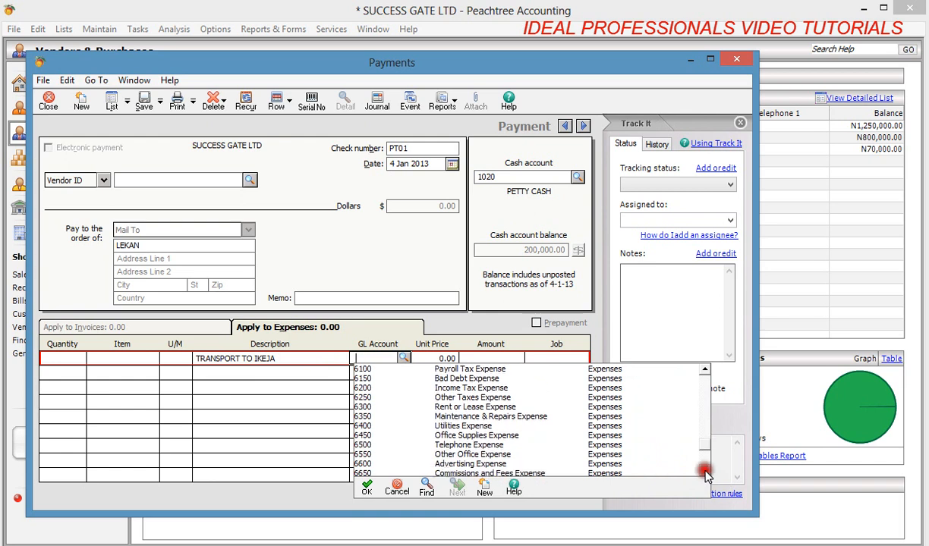
{"action": "left_click", "coordinate": [704, 475]}
{"action": "left_click", "coordinate": [704, 474]}
{"action": "left_click", "coordinate": [705, 475]}
{"action": "left_click", "coordinate": [704, 474]}
{"action": "left_click", "coordinate": [704, 474]}
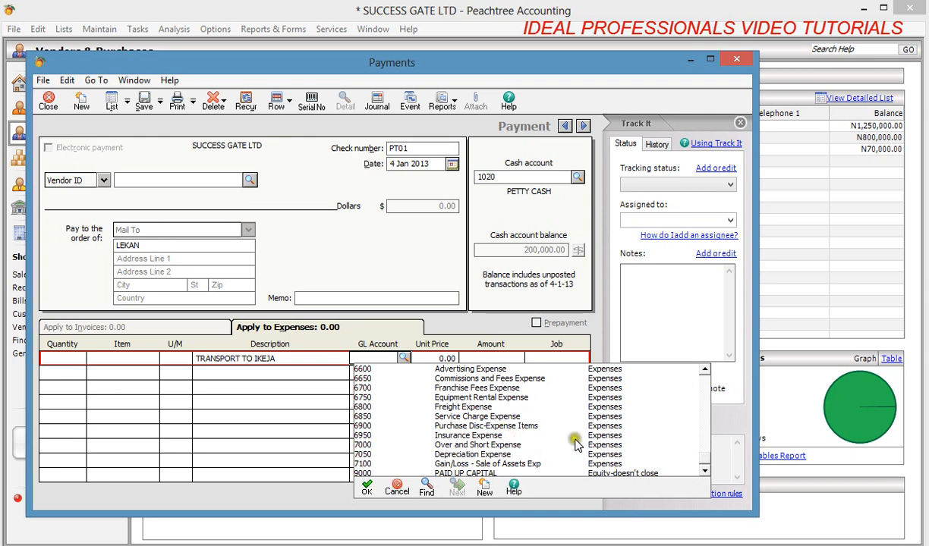
{"action": "left_click", "coordinate": [703, 372]}
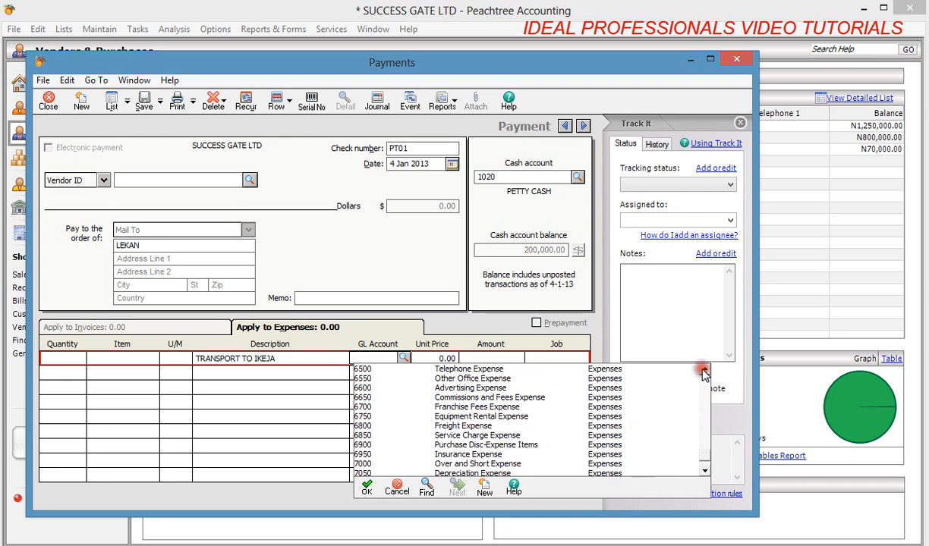
{"action": "left_click", "coordinate": [703, 371]}
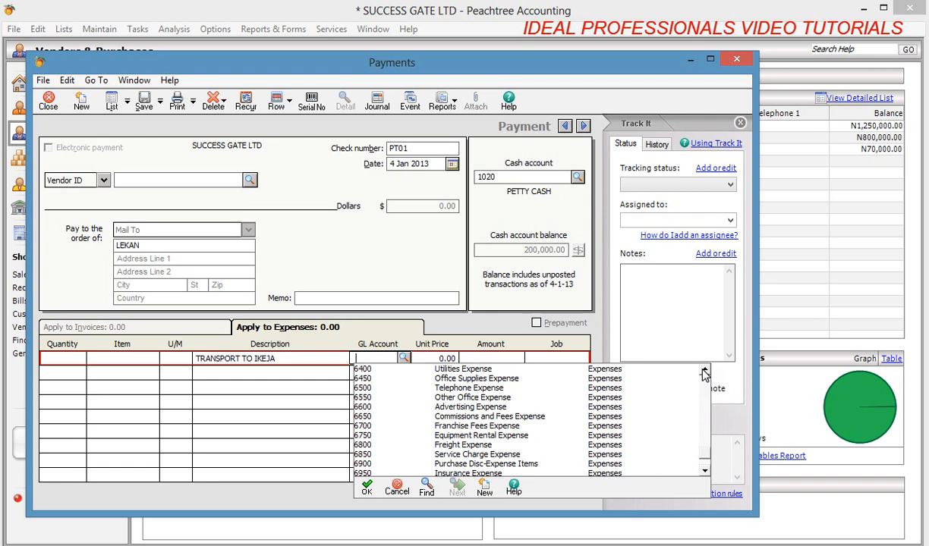
{"action": "double_click", "coordinate": [492, 401]}
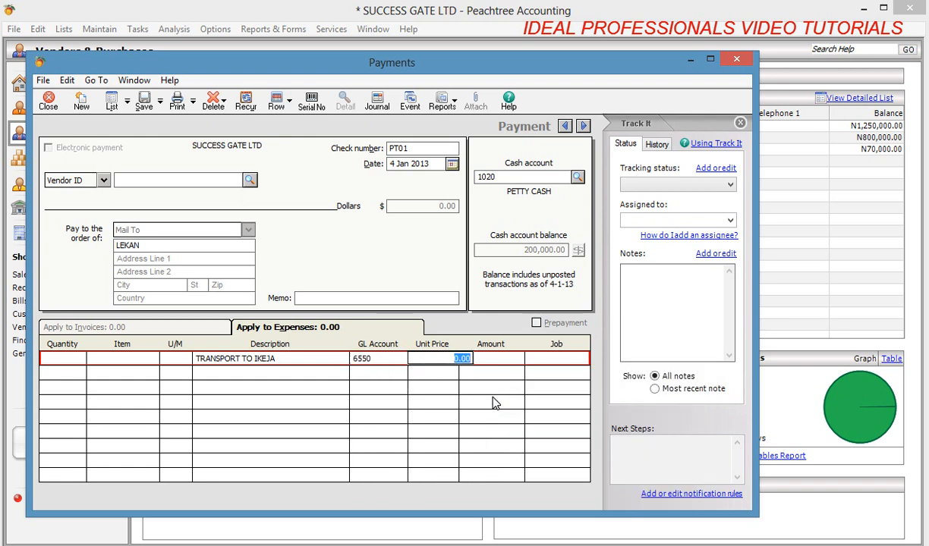
Set the amount of the TRANSPORT TO IKEJA expense line to 500.
{"action": "left_click", "coordinate": [491, 364]}
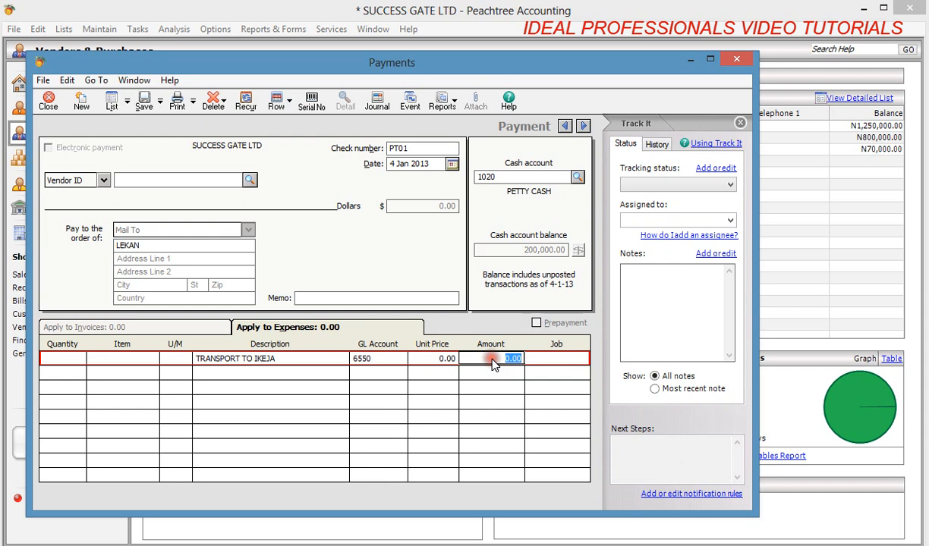
{"action": "type", "text": "5"}
{"action": "key", "text": "Tab"}
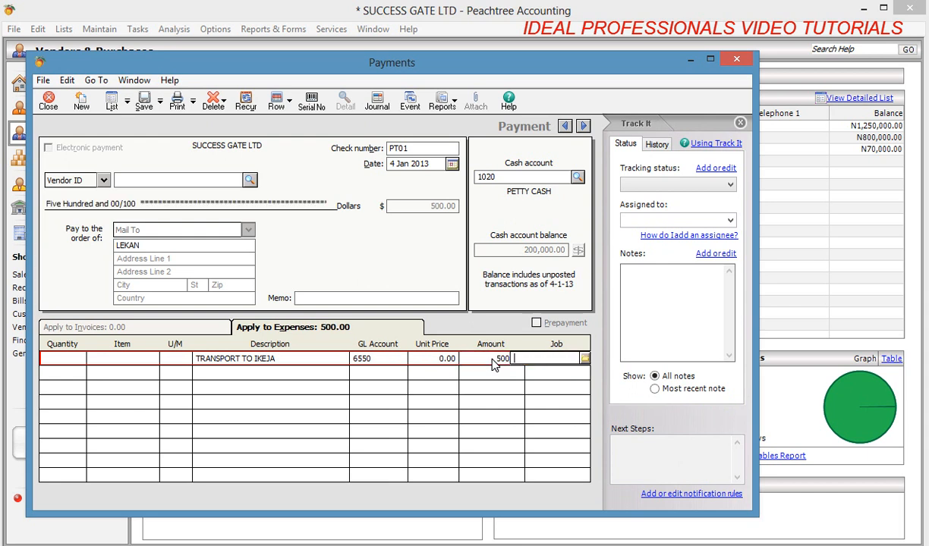
Add a second expense line to the petty cash payment with the description ADVERTISING.
{"action": "left_click", "coordinate": [310, 377]}
{"action": "type", "text": "A"}
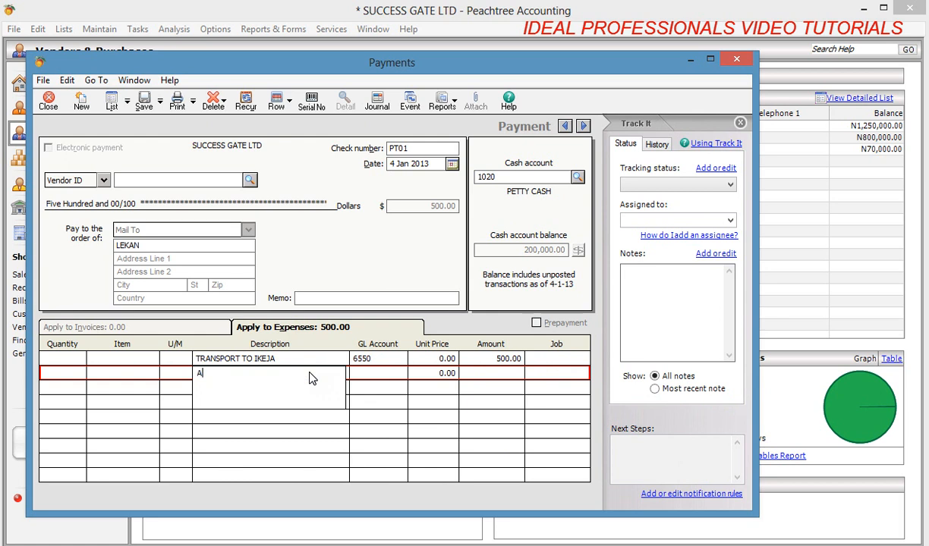
{"action": "type", "text": "DVERTISING"}
{"action": "key", "text": "Tab"}
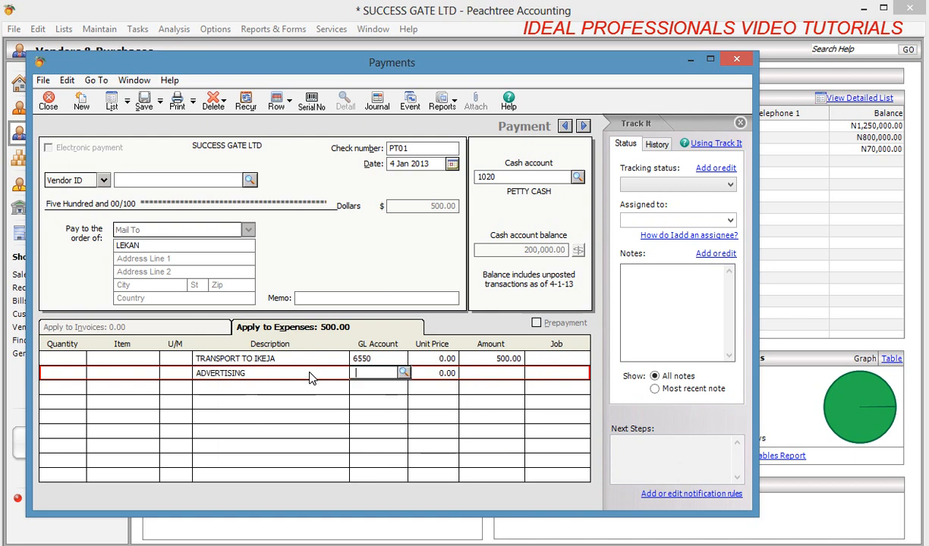
Assign GL account 6600 Advertising Expense to the ADVERTISING line.
{"action": "left_click", "coordinate": [406, 373]}
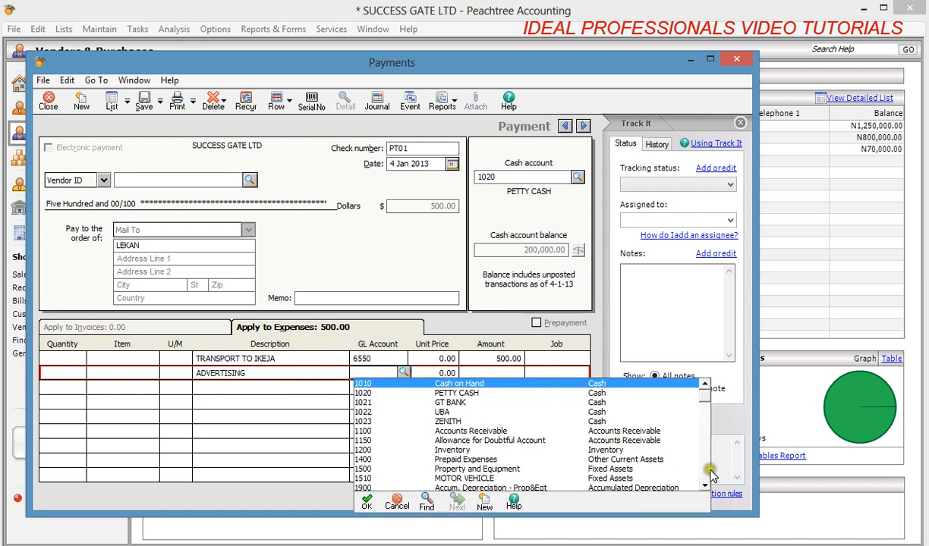
{"action": "left_click_drag", "start_coordinate": [706, 486], "coordinate": [706, 489]}
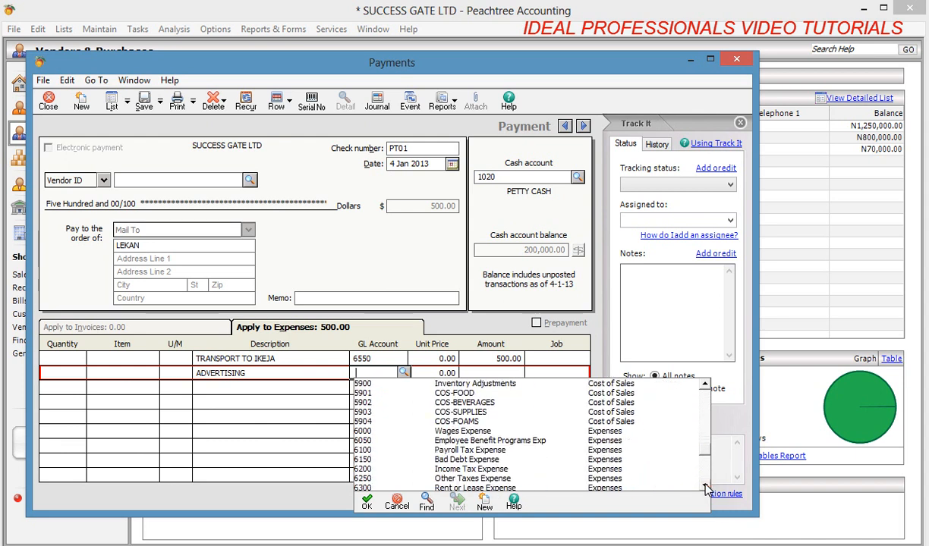
{"action": "left_click", "coordinate": [706, 487]}
{"action": "left_click", "coordinate": [706, 487]}
{"action": "left_click", "coordinate": [706, 487]}
{"action": "left_click", "coordinate": [706, 487]}
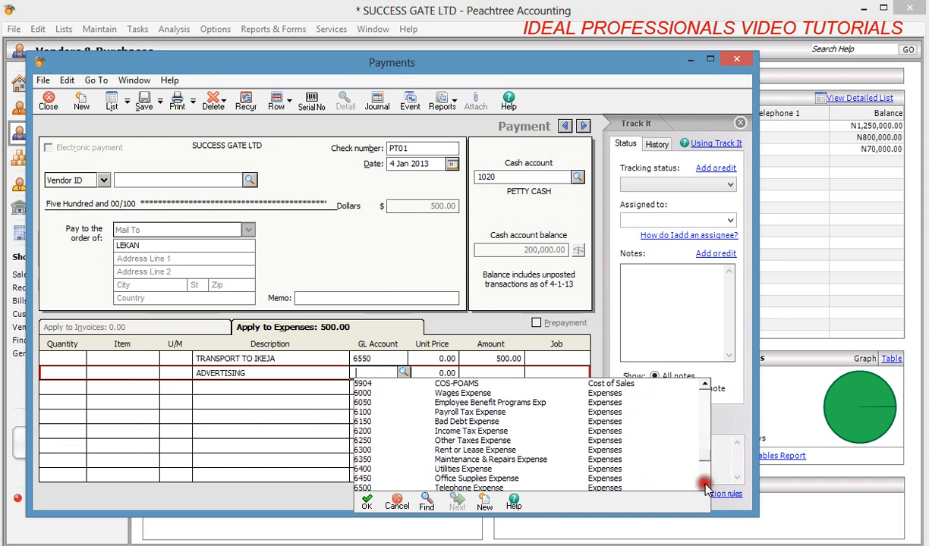
{"action": "left_click", "coordinate": [705, 487]}
{"action": "left_click", "coordinate": [706, 487]}
{"action": "left_click", "coordinate": [706, 488]}
{"action": "left_click", "coordinate": [705, 487]}
{"action": "left_click", "coordinate": [706, 487]}
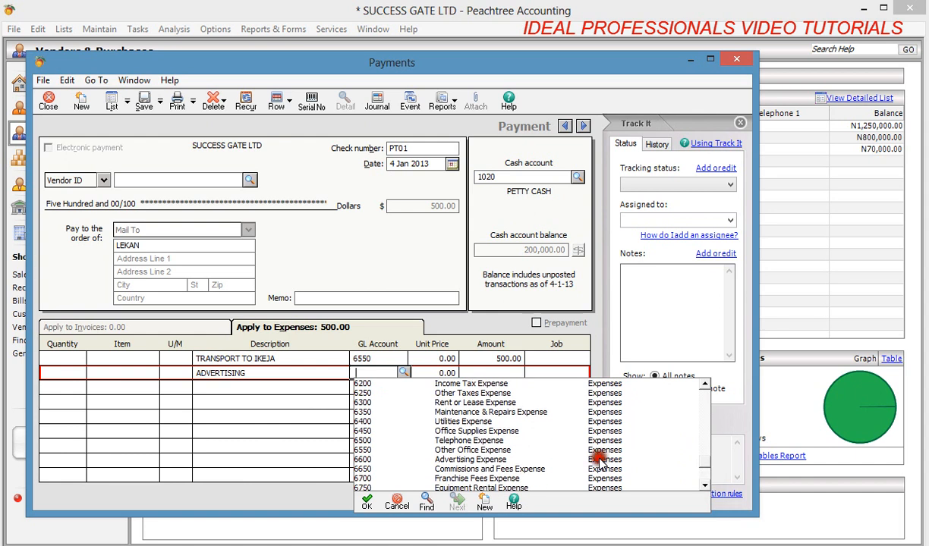
{"action": "double_click", "coordinate": [474, 459]}
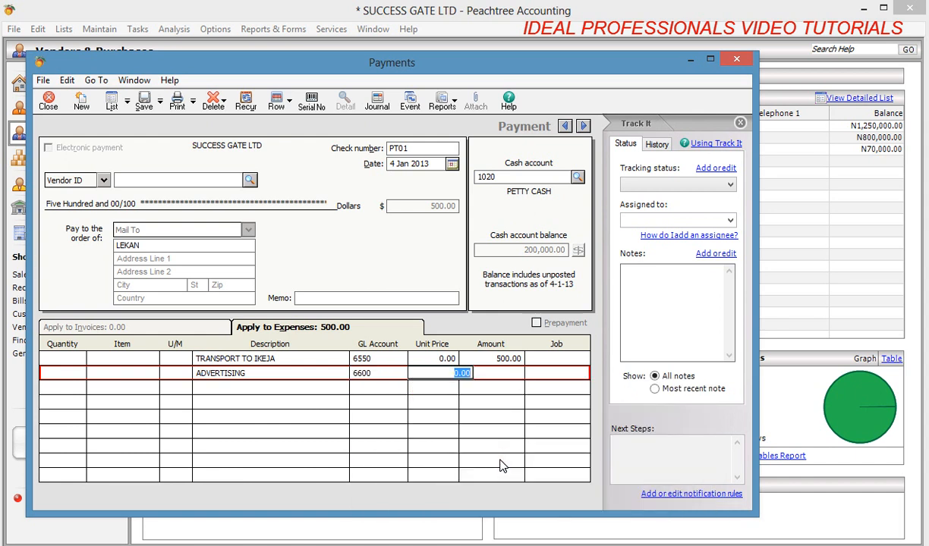
Set the amount of the ADVERTISING line to 8000 and save the petty cash payment.
{"action": "left_click", "coordinate": [498, 374]}
{"action": "type", "text": "8000"}
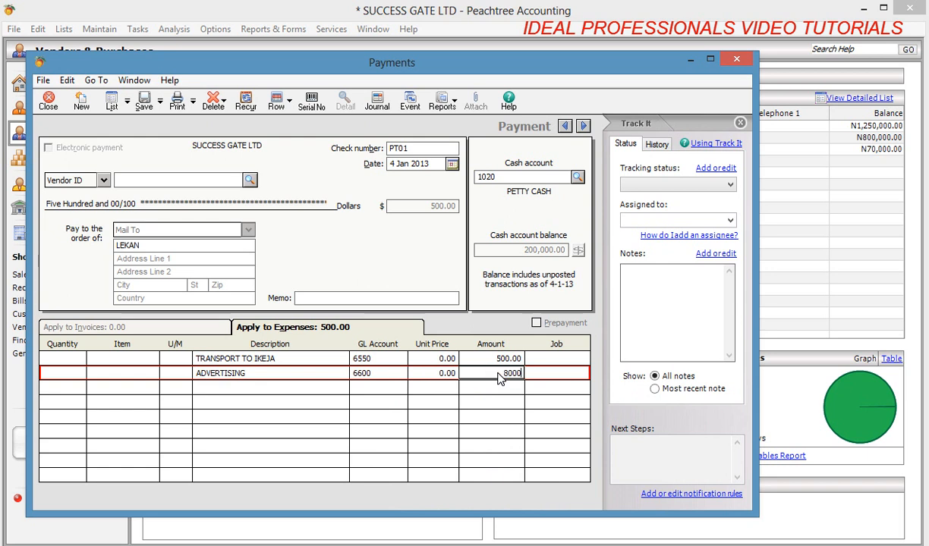
{"action": "key", "text": "Tab"}
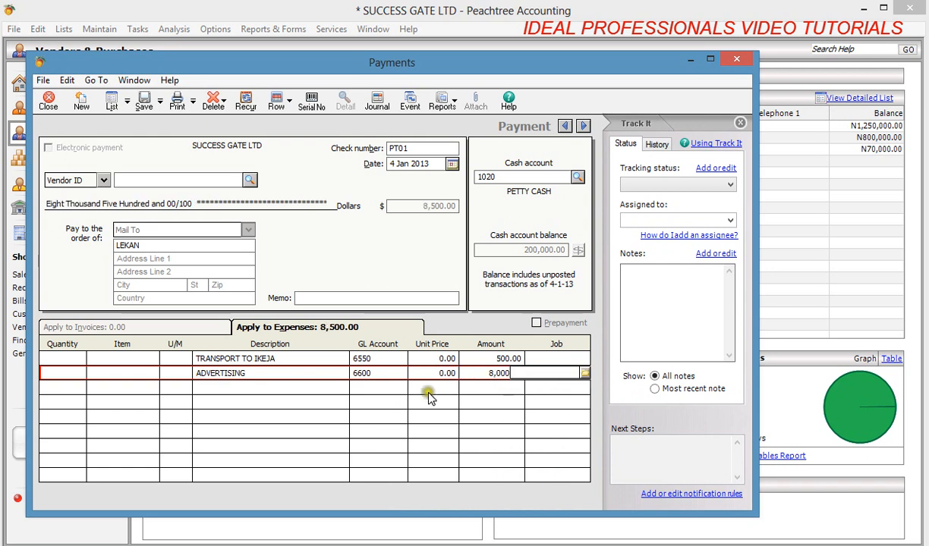
{"action": "left_click", "coordinate": [149, 108]}
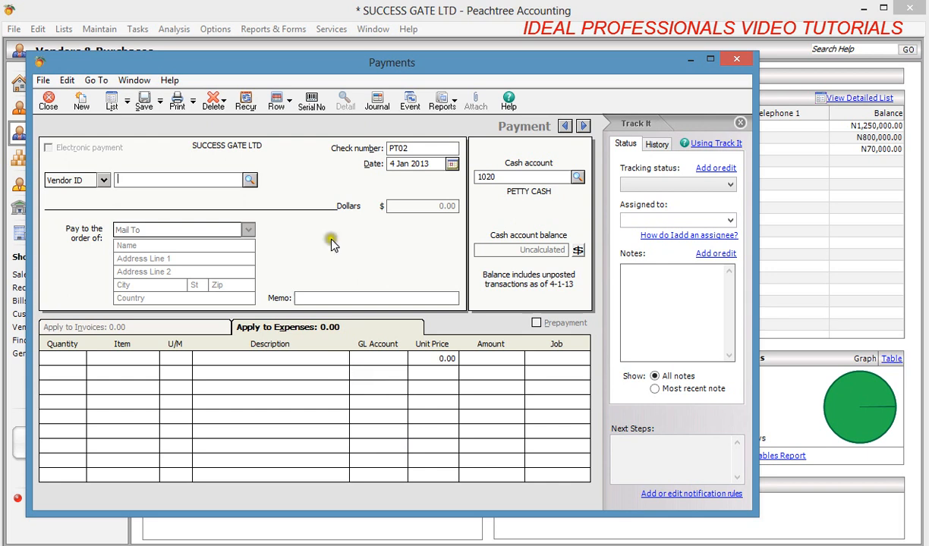
Replace the new payment's check number with 8764.
{"action": "left_click", "coordinate": [415, 148]}
{"action": "key", "text": "BackSpace"}
{"action": "key", "text": "BackSpace"}
{"action": "key", "text": "BackSpace"}
{"action": "key", "text": "BackSpace"}
{"action": "type", "text": "8764"}
Set the payment's cash account to 1021 GT BANK and calculate its account balance.
{"action": "left_click", "coordinate": [577, 176]}
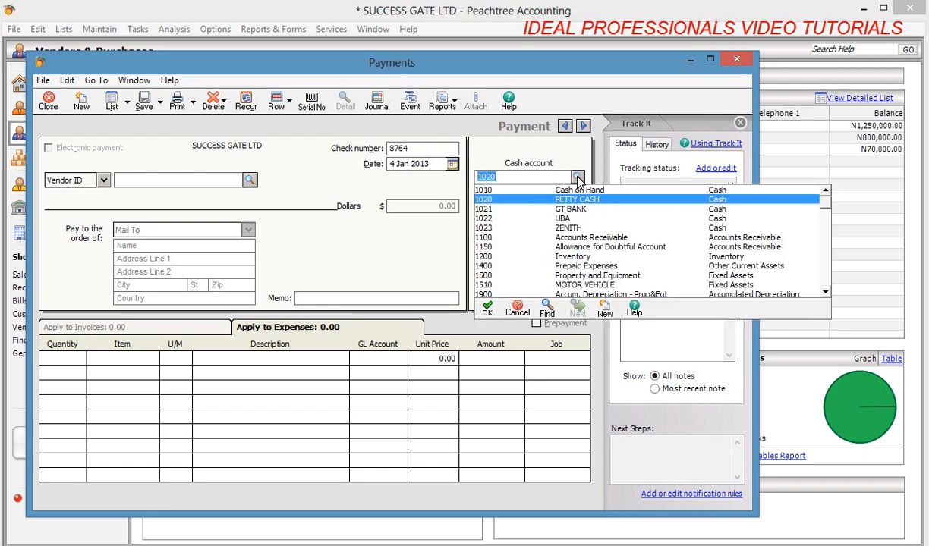
{"action": "left_click", "coordinate": [569, 208]}
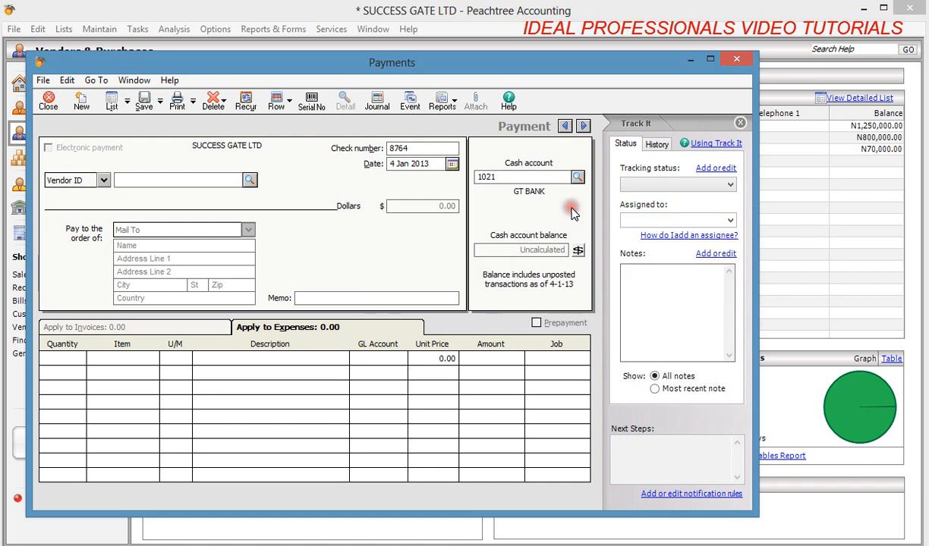
{"action": "left_click", "coordinate": [578, 252]}
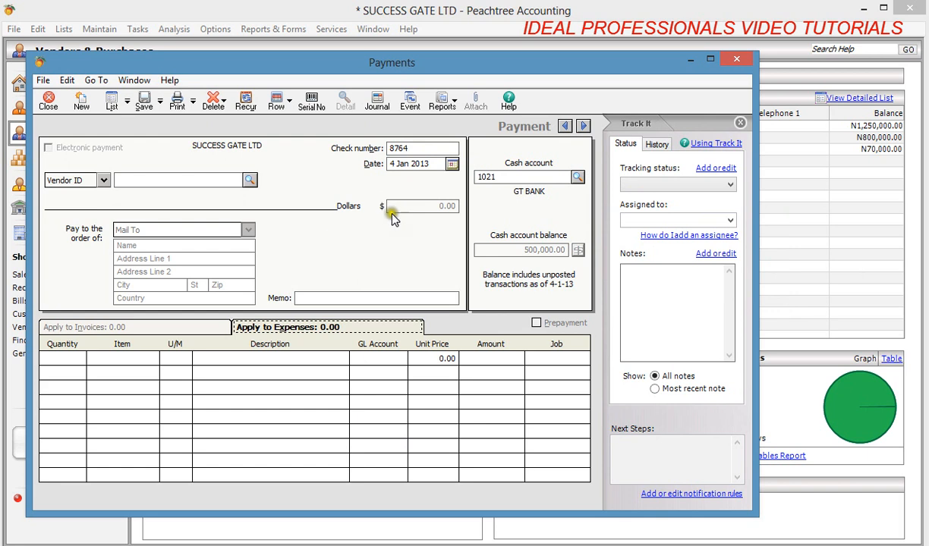
Date the payment 7 Jan 2013 and recalculate the cash account balance.
{"action": "left_click", "coordinate": [452, 164]}
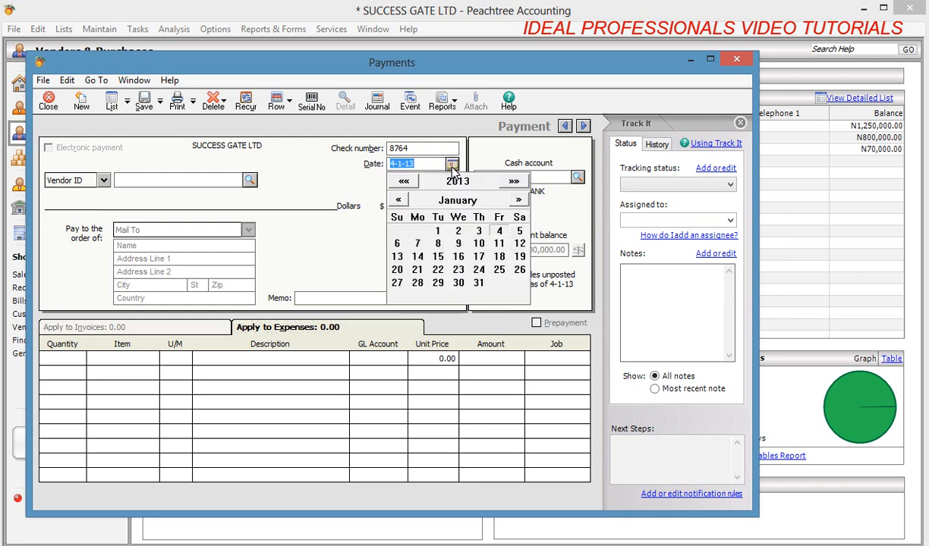
{"action": "left_click", "coordinate": [418, 244]}
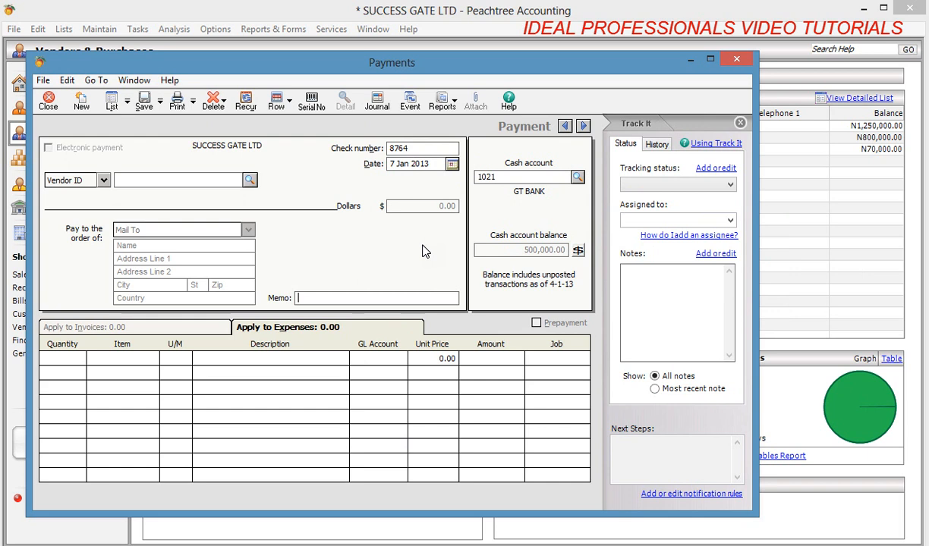
{"action": "left_click", "coordinate": [578, 251]}
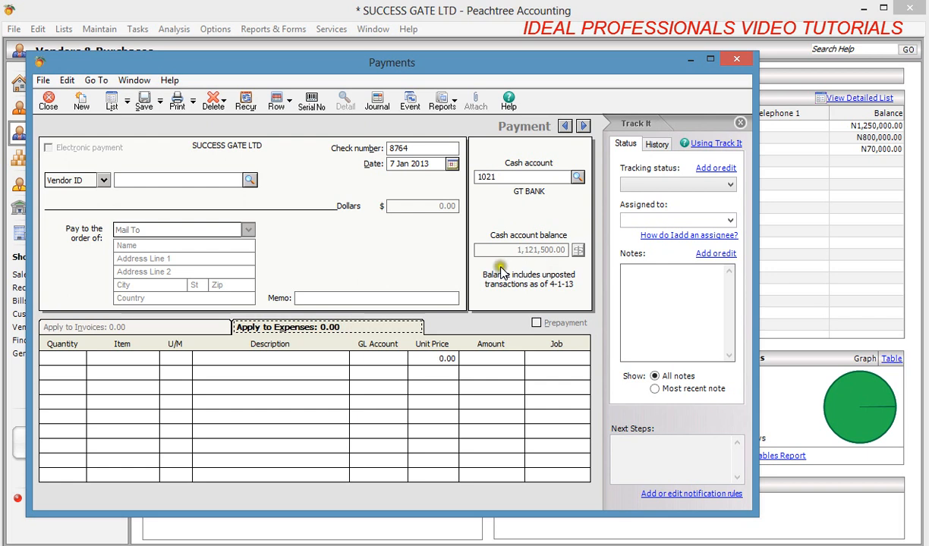
Enter TOYOTA LTD as the payee name on the payment.
{"action": "left_click", "coordinate": [206, 358]}
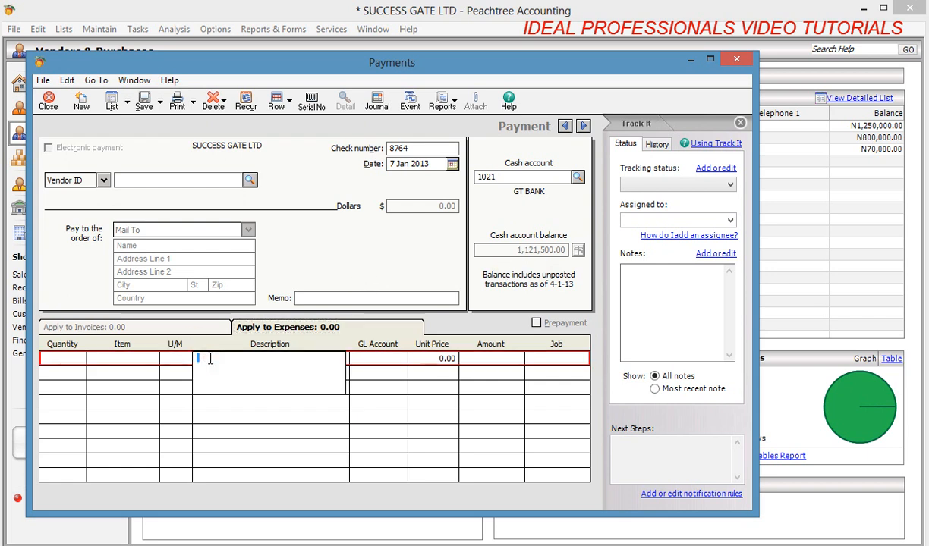
{"action": "type", "text": "PU"}
{"action": "left_click", "coordinate": [139, 246]}
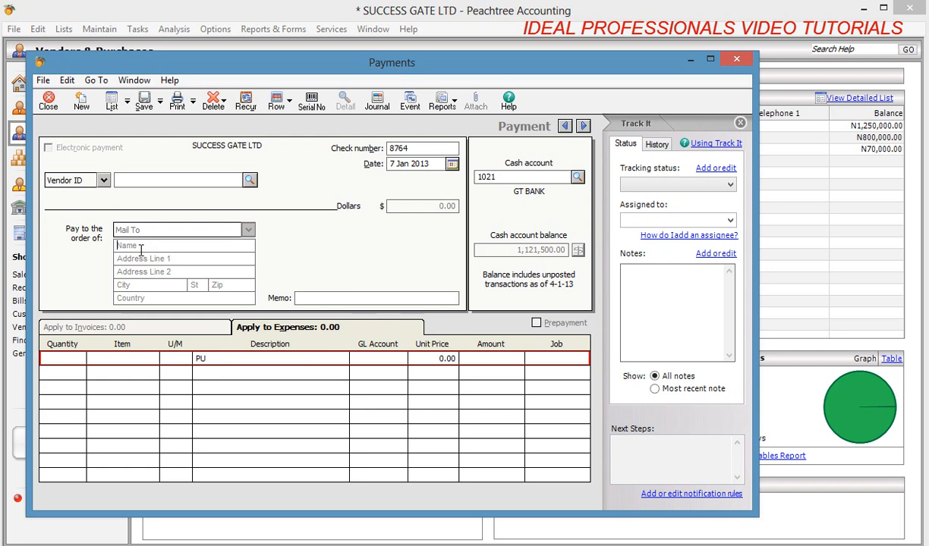
{"action": "type", "text": "TOYOTA LTD"}
Describe the first expense line of the TOYOTA LTD payment as PURCHASED OF MOTOR VEHICLE.
{"action": "left_click", "coordinate": [216, 364]}
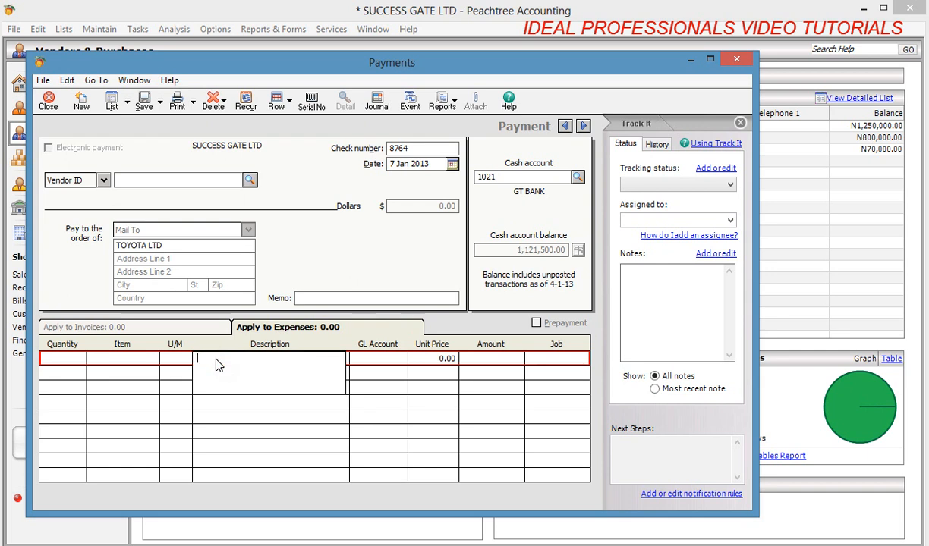
{"action": "type", "text": "PURCHASED O"}
{"action": "key", "text": "BackSpace"}
{"action": "key", "text": "BackSpace"}
{"action": "key", "text": "BackSpace"}
{"action": "key", "text": "BackSpace"}
{"action": "key", "text": "BackSpace"}
{"action": "type", "text": "ASED OF M"}
{"action": "key", "text": "BackSpace"}
{"action": "type", "text": "MOTOR VEHICLE"}
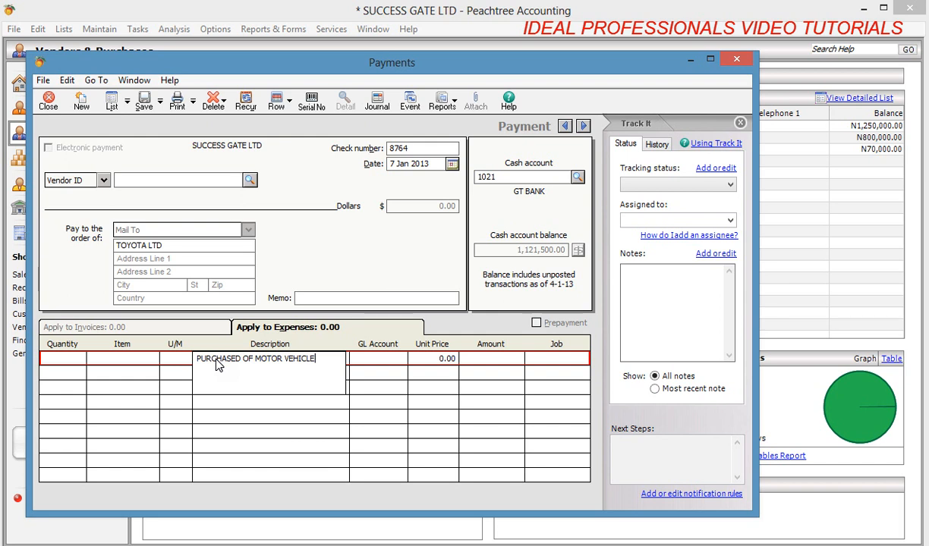
Assign GL account 1510 MOTOR VEHICLE to the PURCHASED OF MOTOR VEHICLE line.
{"action": "left_click", "coordinate": [381, 360]}
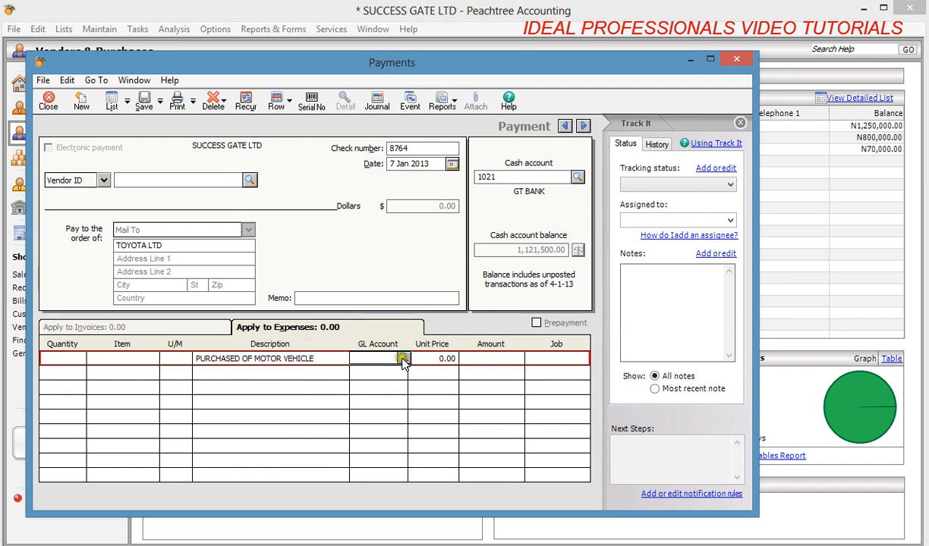
{"action": "left_click", "coordinate": [403, 359]}
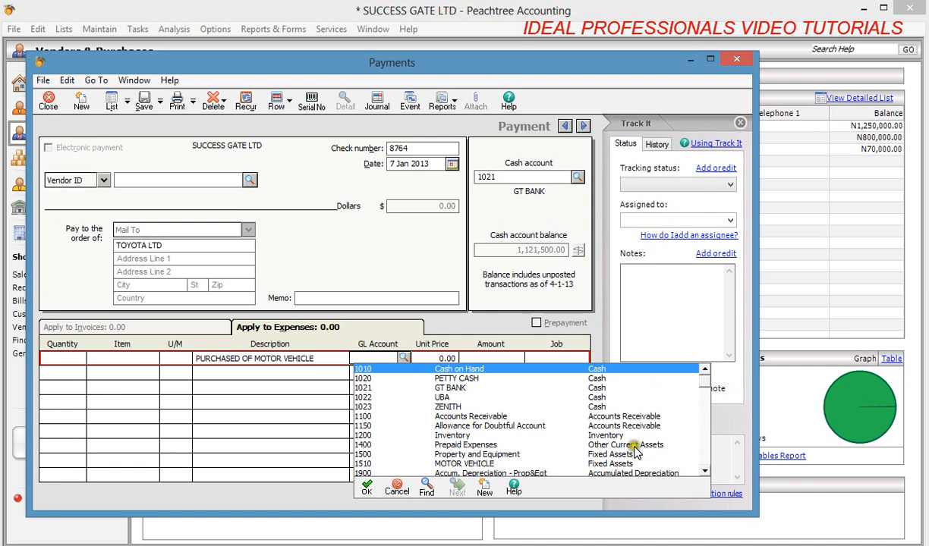
{"action": "left_click", "coordinate": [705, 472]}
{"action": "left_click", "coordinate": [705, 472]}
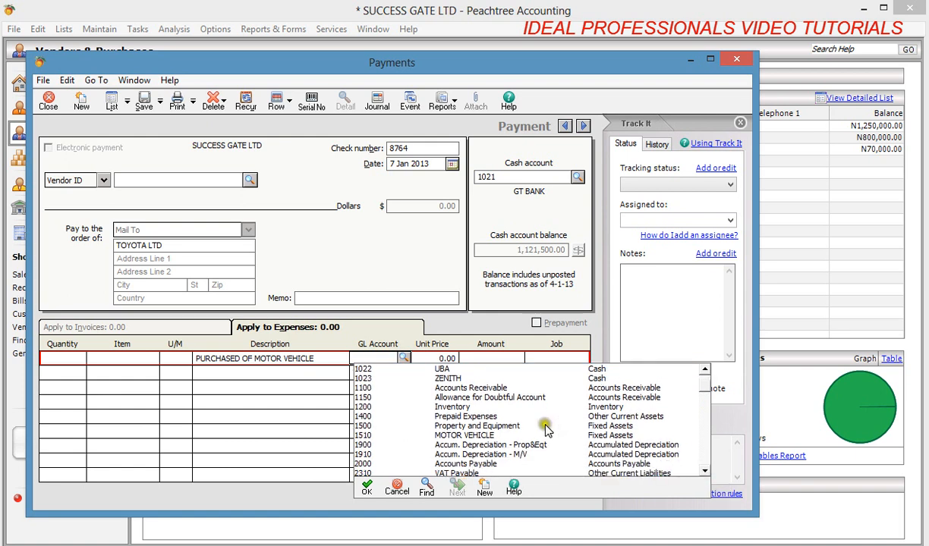
{"action": "double_click", "coordinate": [480, 436]}
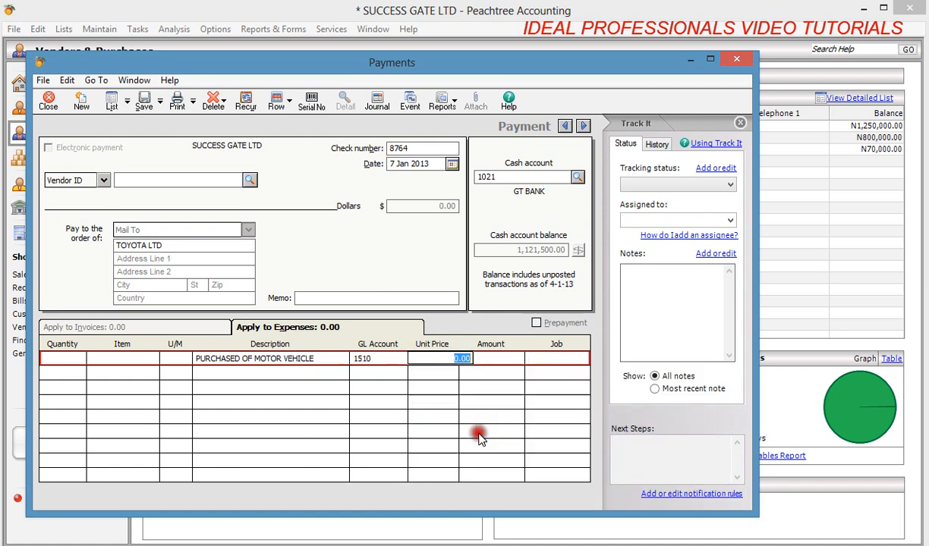
Set the amount of the motor vehicle line to 1000000 and save the TOYOTA LTD payment.
{"action": "left_click", "coordinate": [489, 363]}
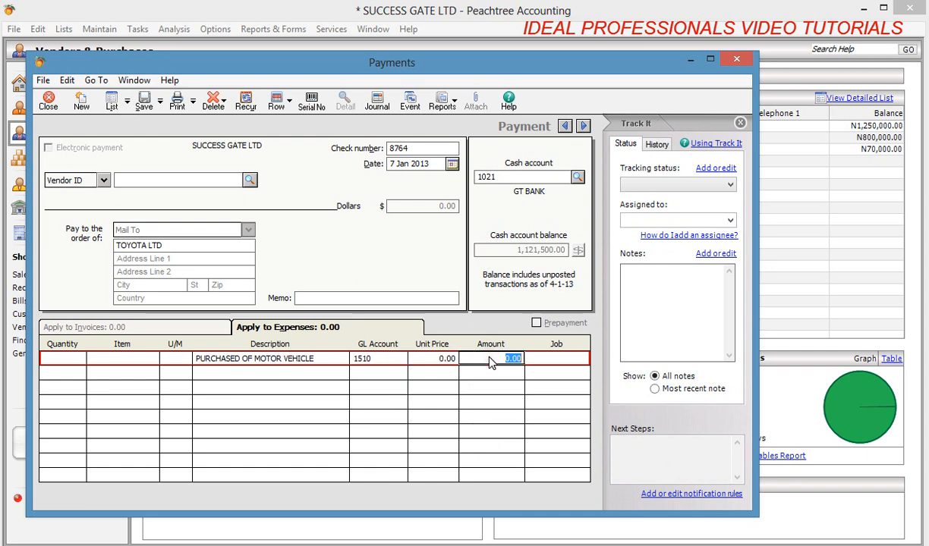
{"action": "type", "text": "1000000"}
{"action": "key", "text": "Tab"}
{"action": "left_click", "coordinate": [491, 372]}
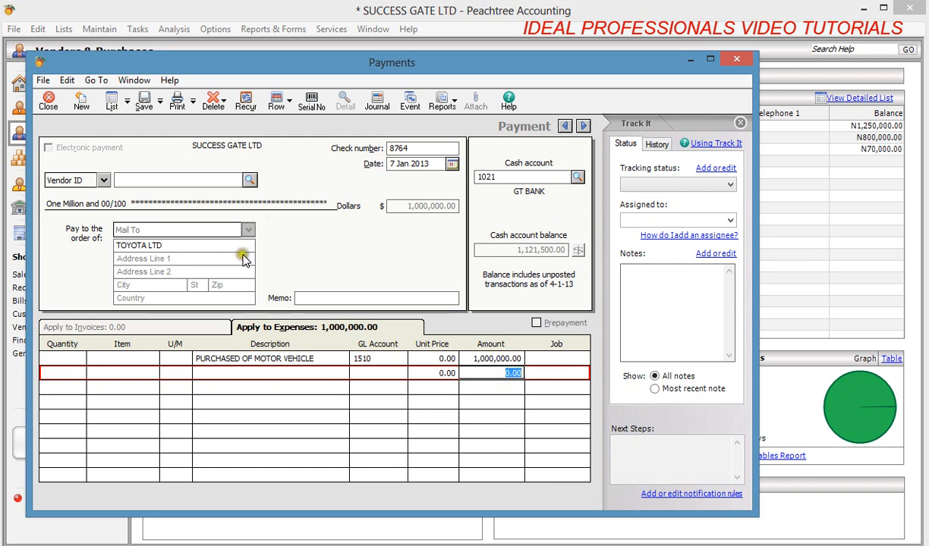
{"action": "left_click", "coordinate": [147, 107]}
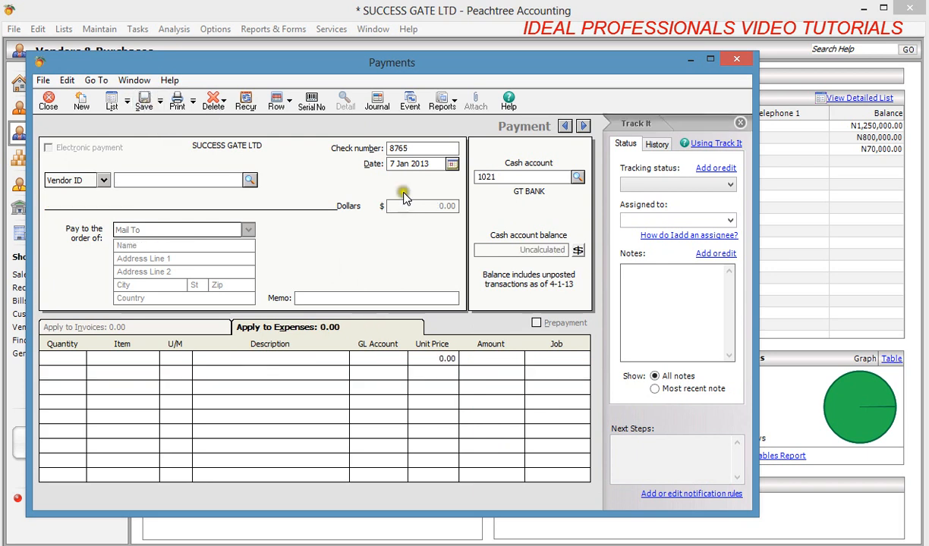
Recalculate the GT BANK cash account balance and close the Payments window.
{"action": "left_click", "coordinate": [578, 252]}
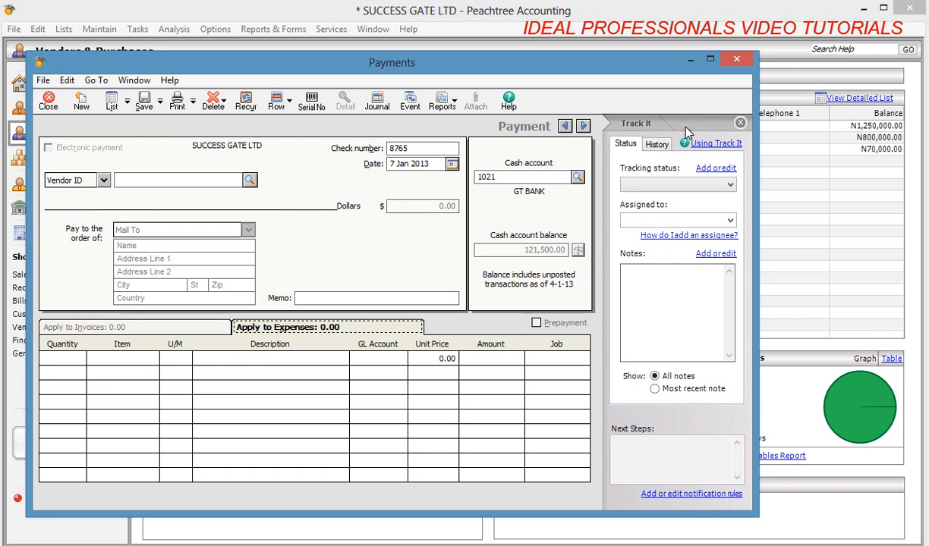
{"action": "left_click", "coordinate": [736, 59]}
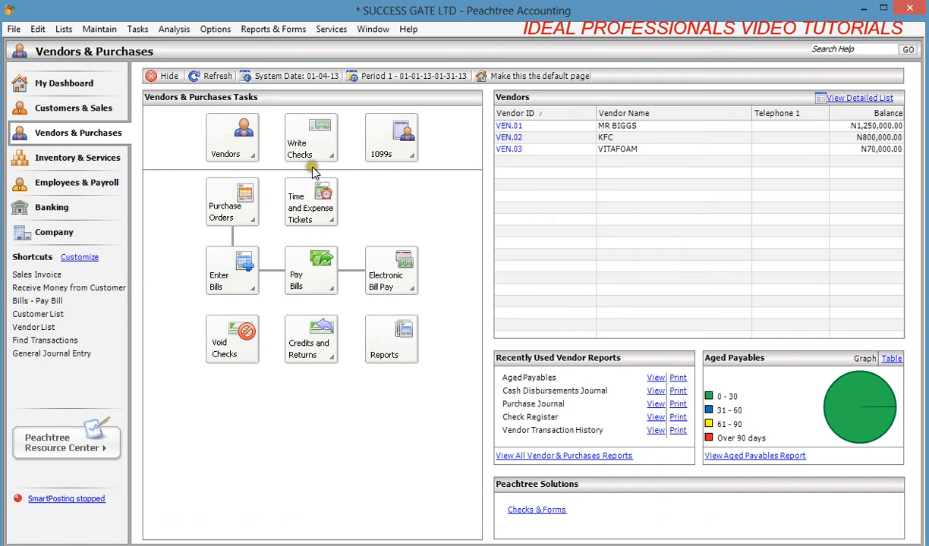
Start a general journal entry dated 9 Jan 2013 with the reference JN009.
{"action": "left_click", "coordinate": [138, 31]}
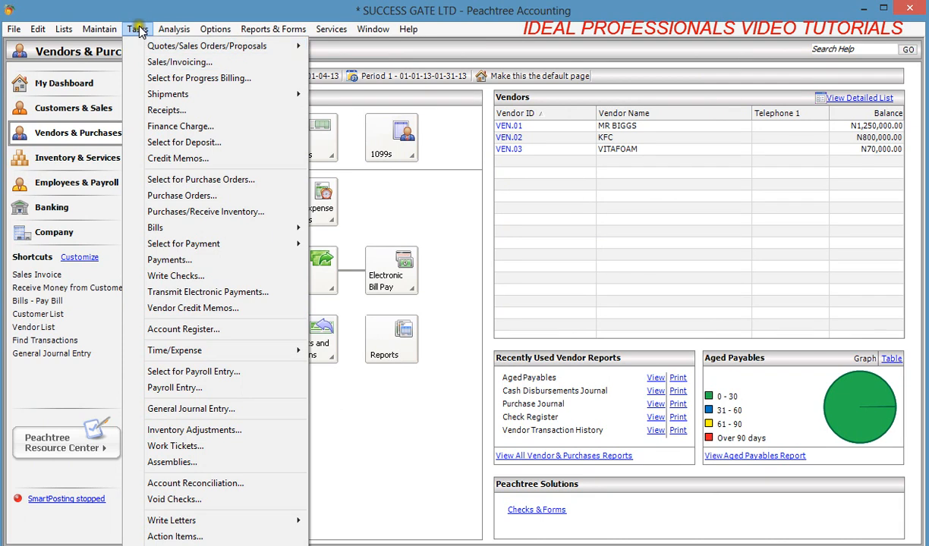
{"action": "left_click", "coordinate": [189, 414]}
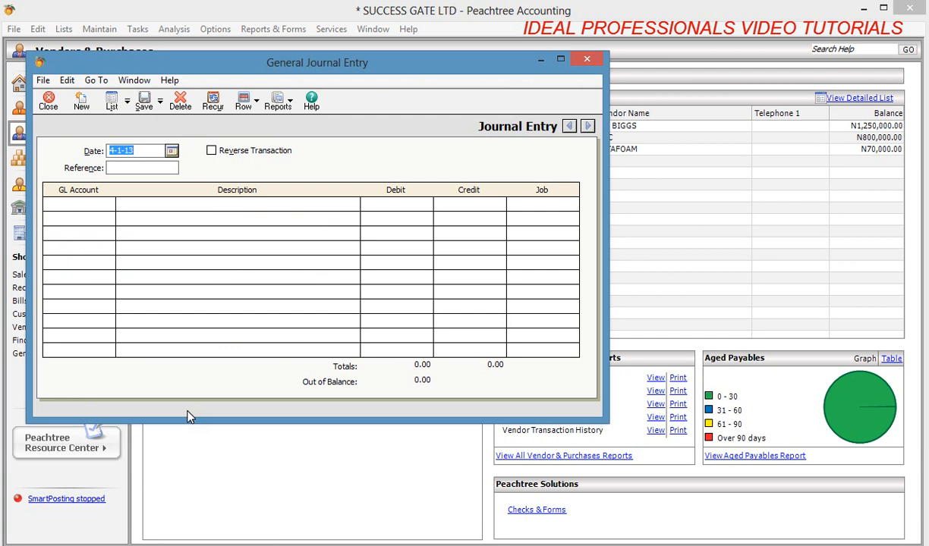
{"action": "left_click", "coordinate": [58, 365]}
{"action": "left_click", "coordinate": [171, 151]}
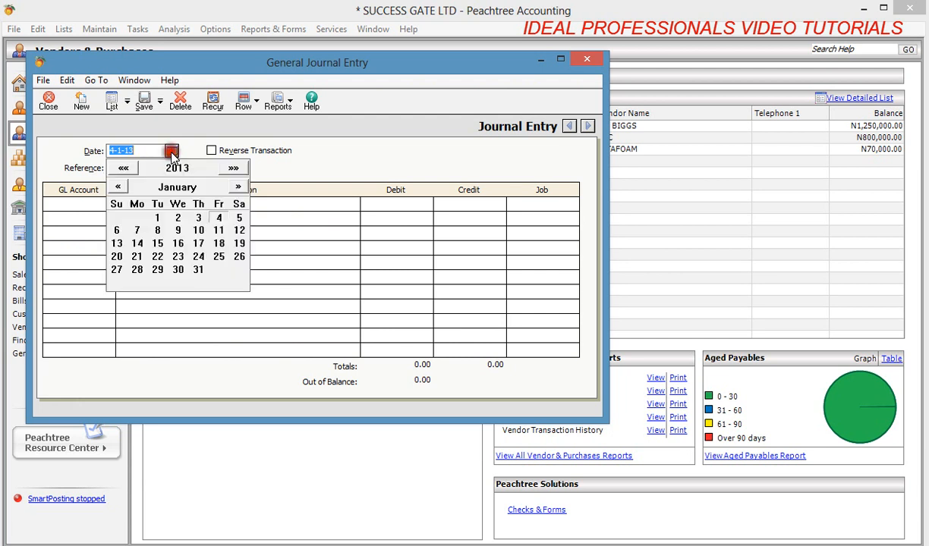
{"action": "left_click", "coordinate": [177, 231]}
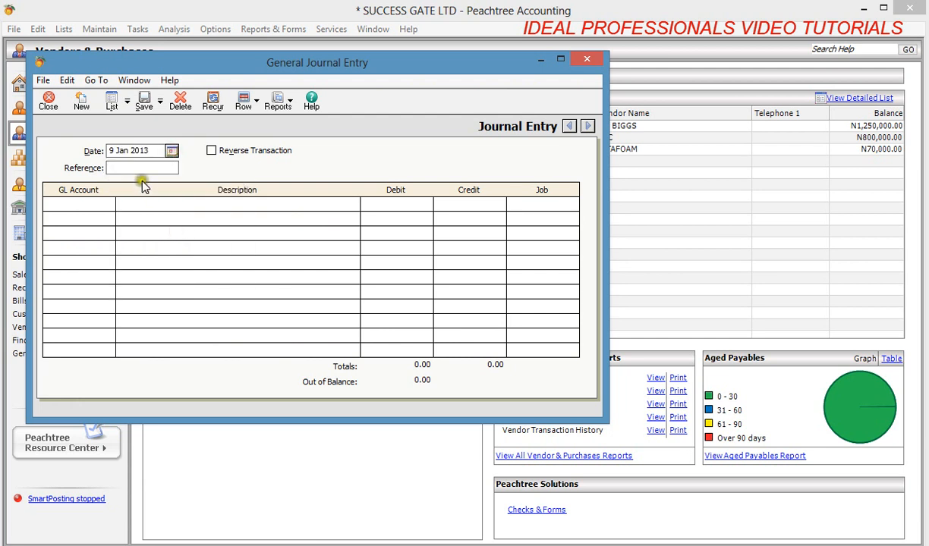
{"action": "left_click", "coordinate": [133, 166]}
{"action": "type", "text": "JN009"}
Assign GL account 7050 Depreciation Expense to the first line of the journal entry.
{"action": "left_click", "coordinate": [91, 203]}
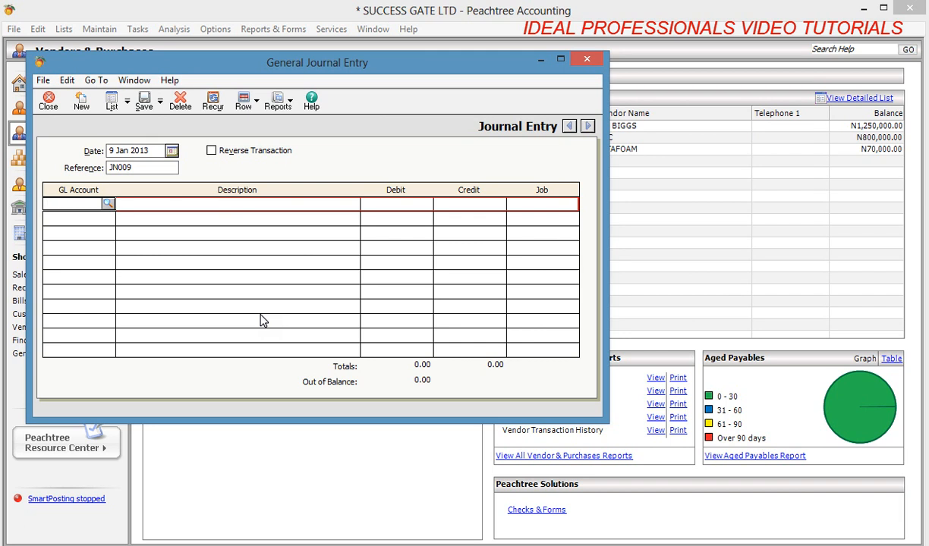
{"action": "left_click", "coordinate": [109, 204]}
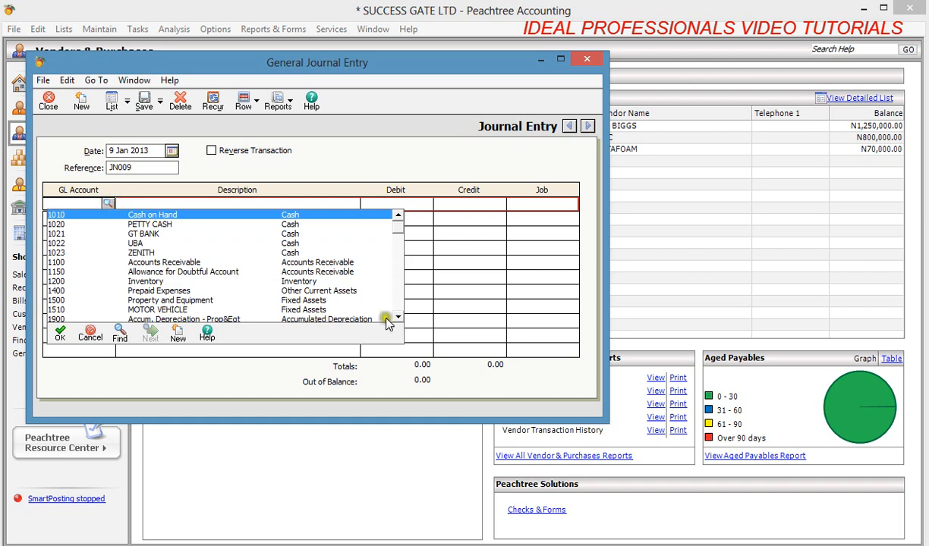
{"action": "left_click_drag", "start_coordinate": [398, 319], "coordinate": [400, 322]}
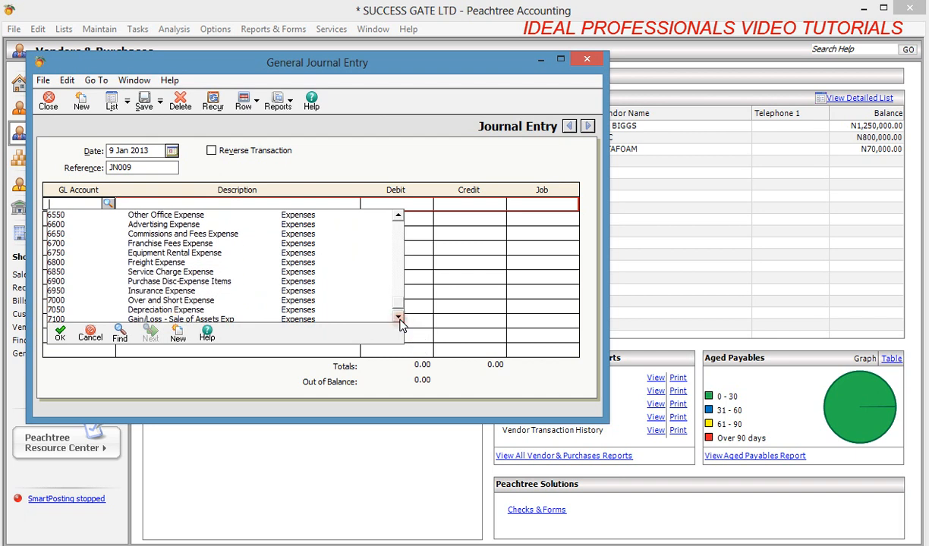
{"action": "double_click", "coordinate": [196, 310]}
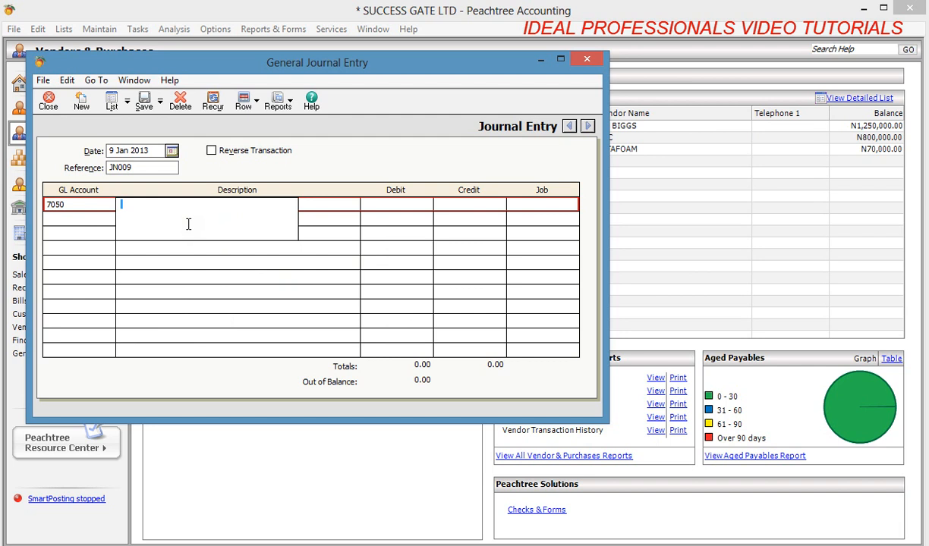
Describe the first journal line as JAN DEPR FOR MOTOR VEHICLE and debit it with 5000.
{"action": "type", "text": "JAN DEPR FOR MOTOR VEHICLE"}
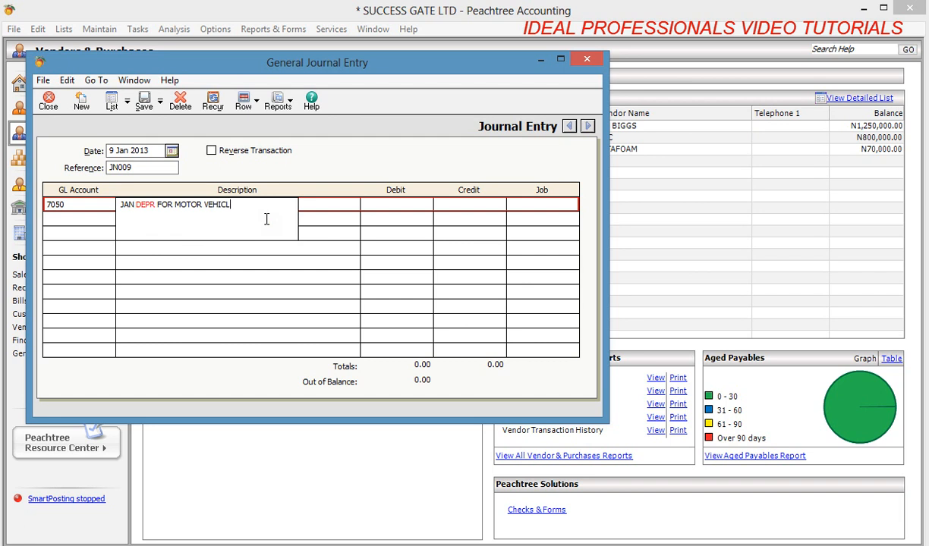
{"action": "left_click", "coordinate": [385, 204]}
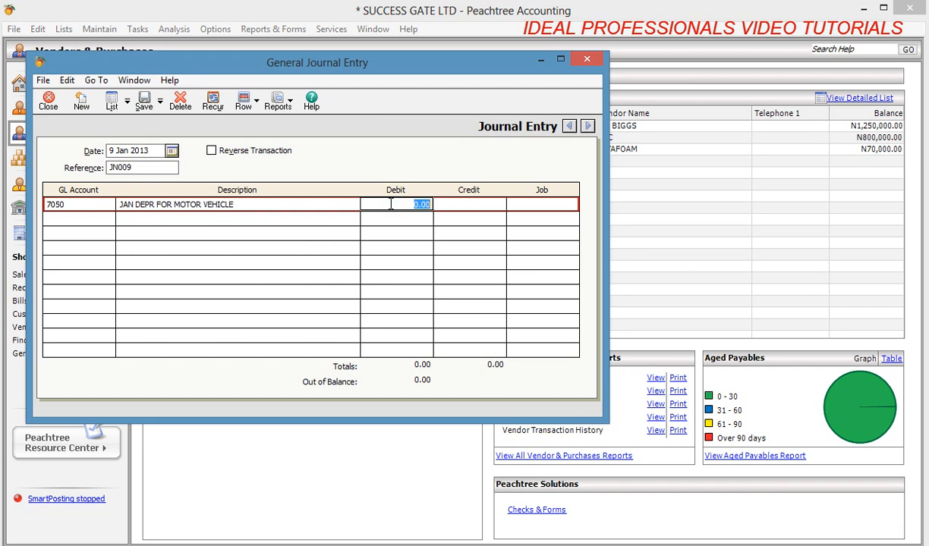
{"action": "type", "text": "5000"}
Assign GL account 1910 Accum. Depreciation - M/V to the second line of the journal entry.
{"action": "left_click", "coordinate": [104, 220]}
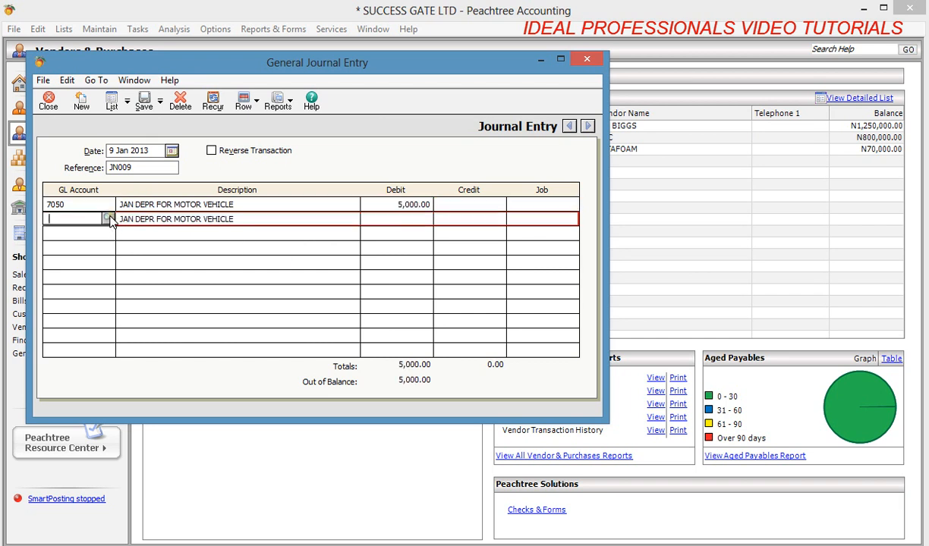
{"action": "left_click", "coordinate": [108, 218]}
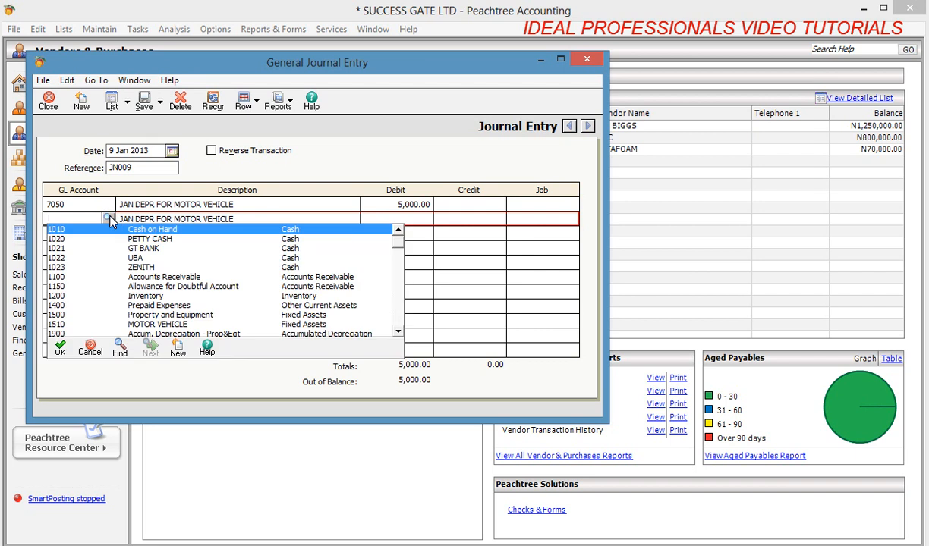
{"action": "double_click", "coordinate": [399, 332]}
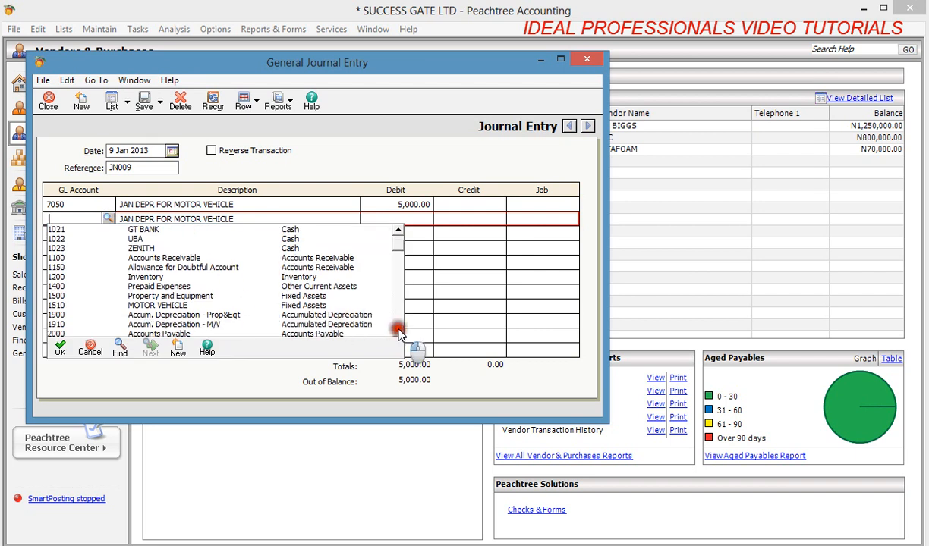
{"action": "double_click", "coordinate": [293, 324]}
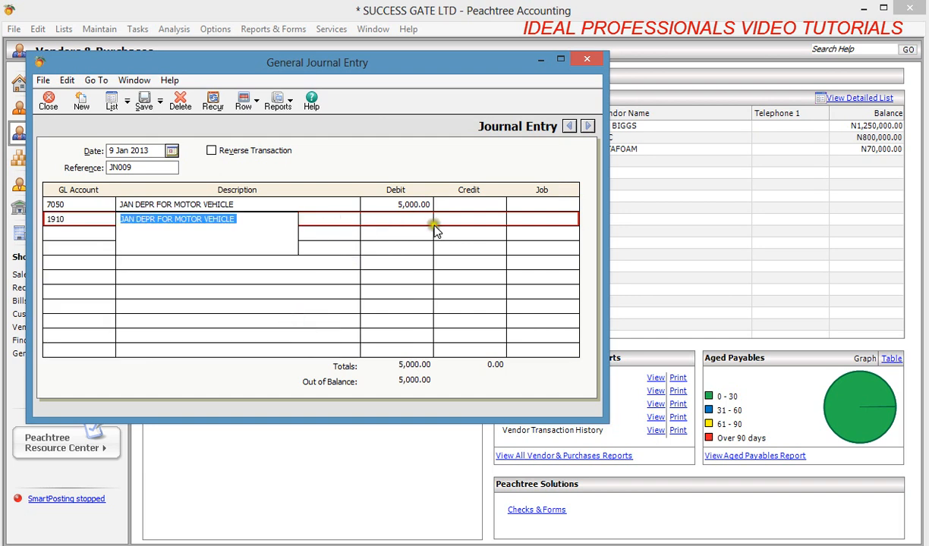
Credit the accumulated depreciation line with 5000, then save the journal entry and close the General Journal Entry window.
{"action": "left_click", "coordinate": [469, 223]}
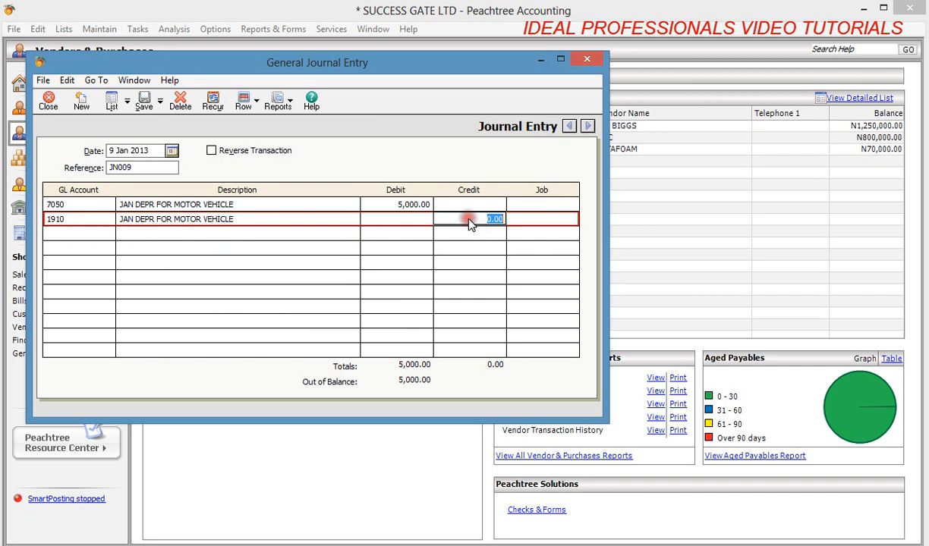
{"action": "type", "text": "5,0"}
{"action": "type", "text": "000"}
{"action": "key", "text": "Tab"}
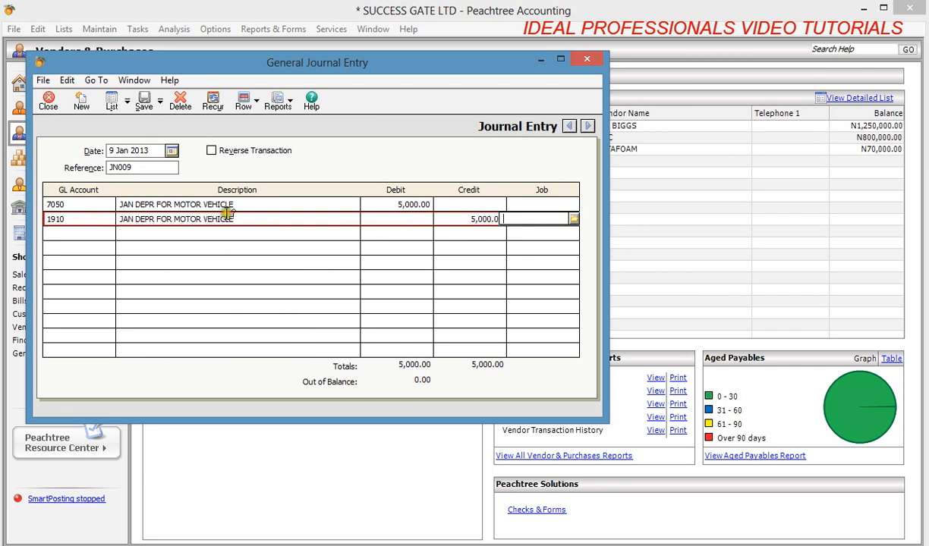
{"action": "left_click", "coordinate": [145, 106]}
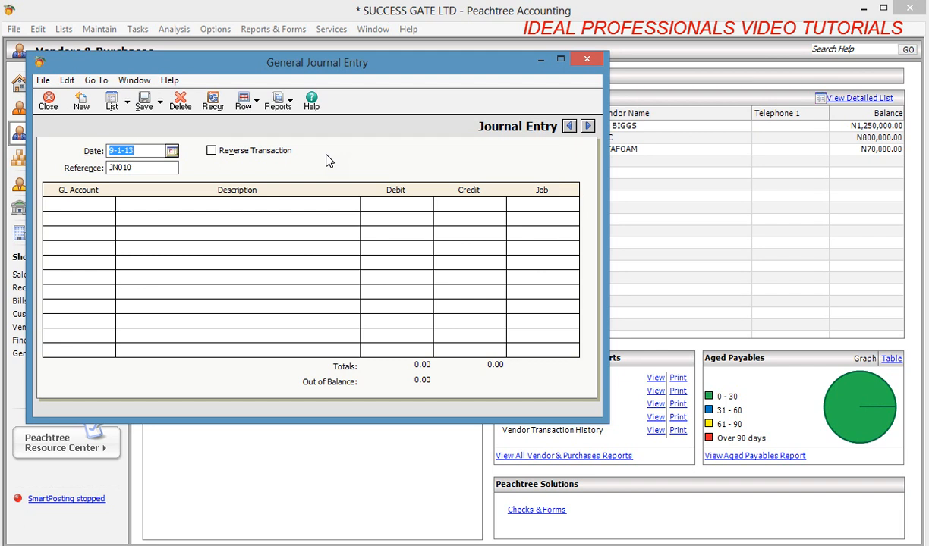
{"action": "left_click", "coordinate": [588, 61]}
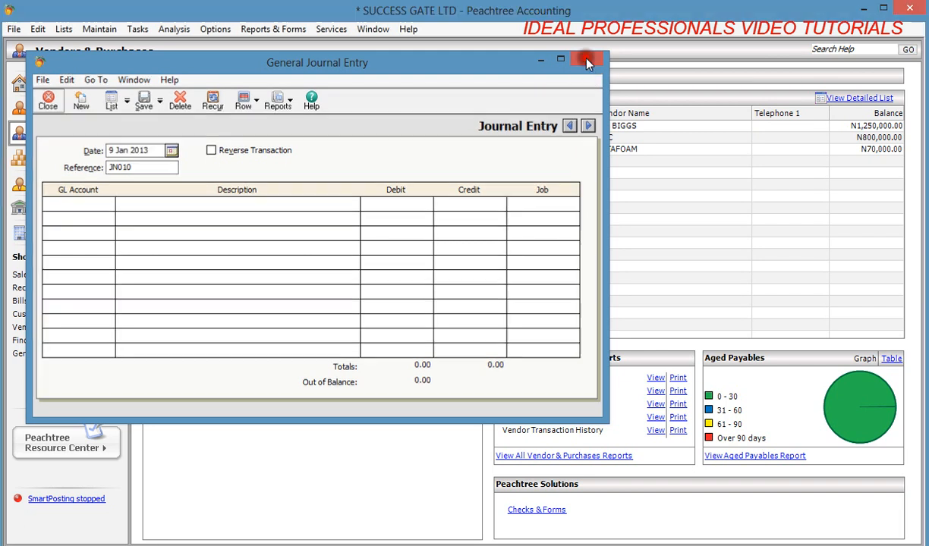